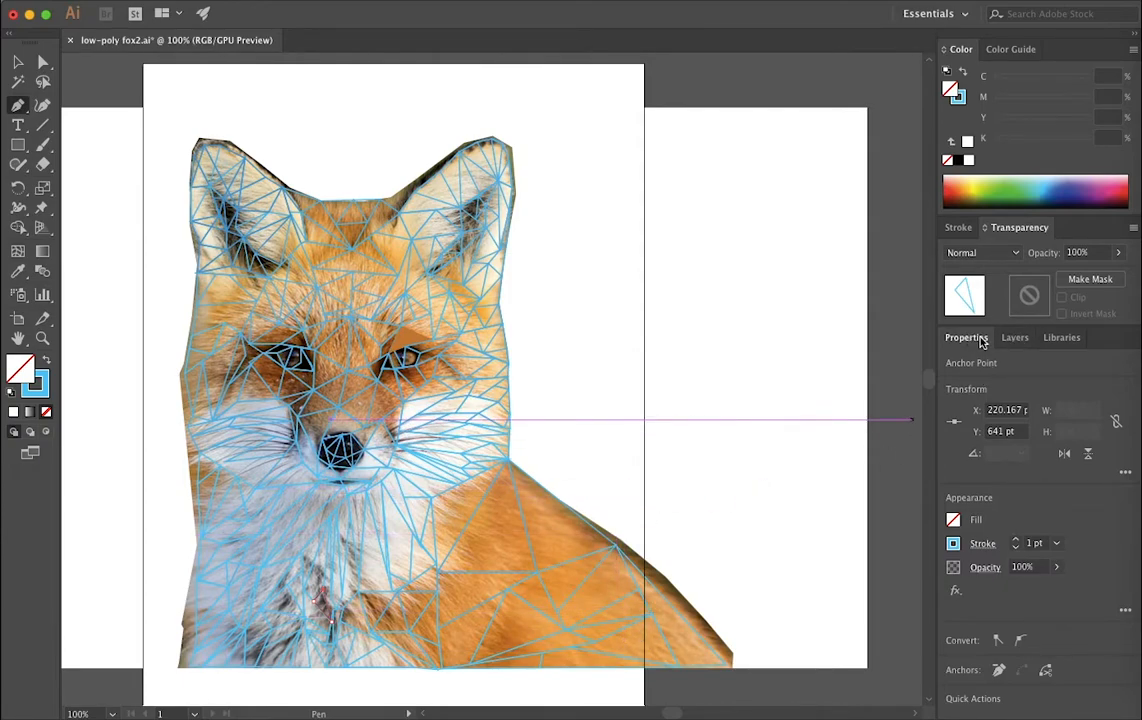
Select all the traced artwork on the Tracing Layer.
left_click(1016, 339)
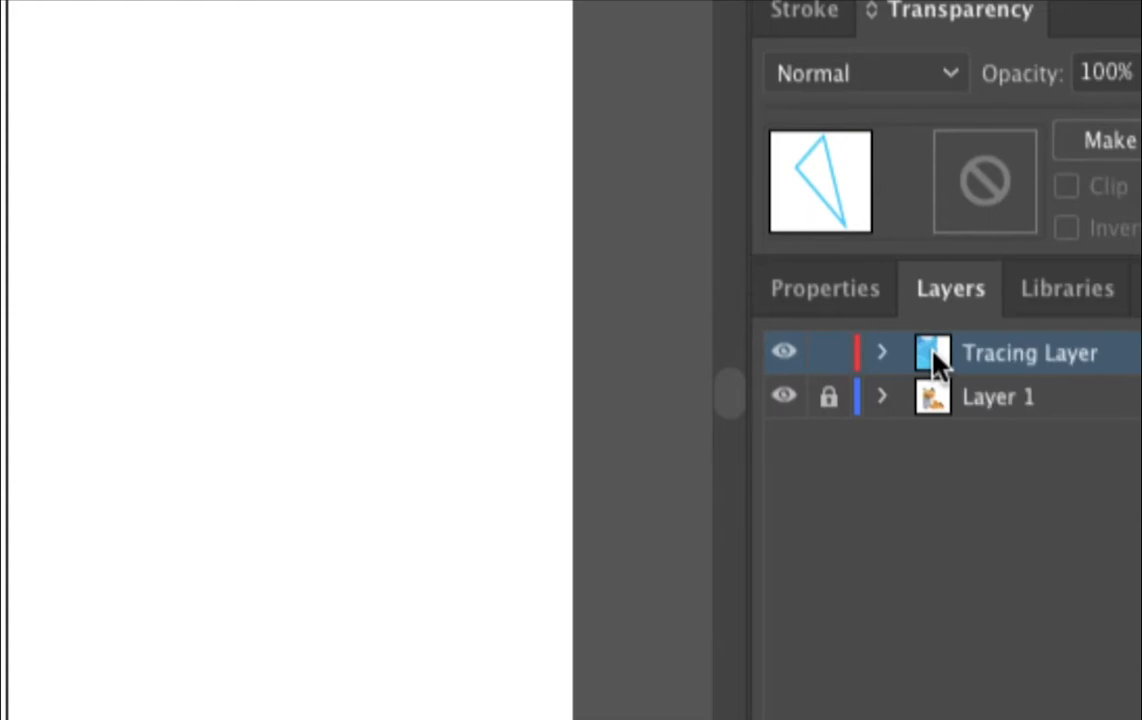
left_click(933, 352)
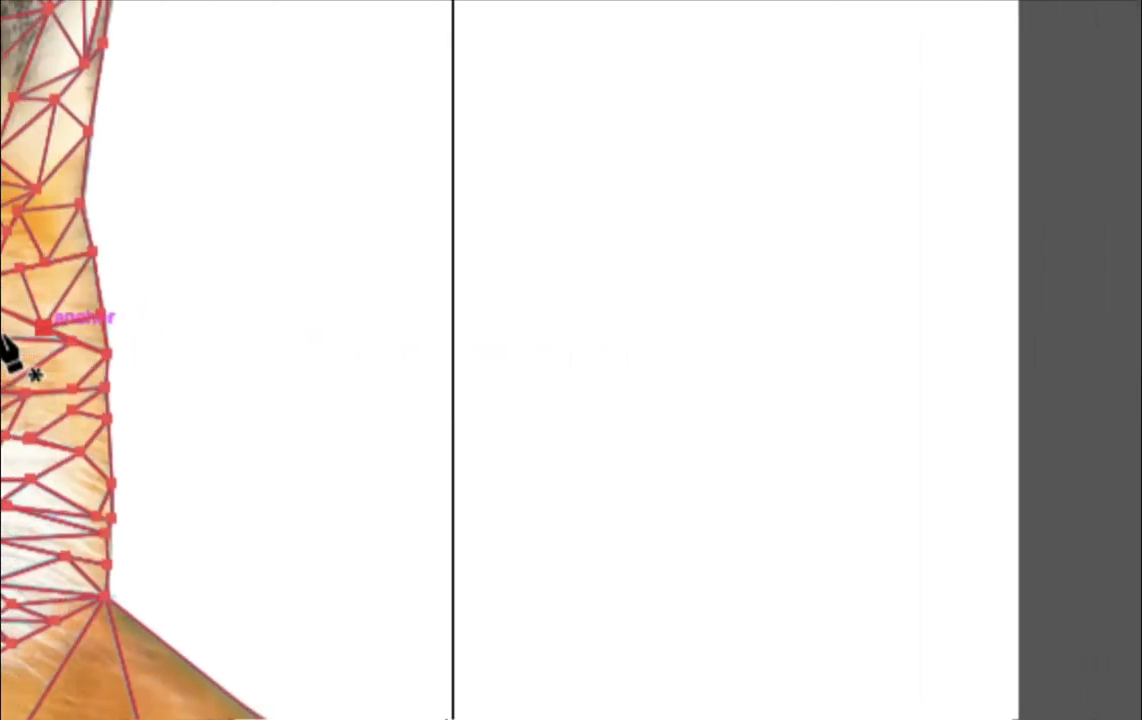
scroll(585, 370, "down", 5)
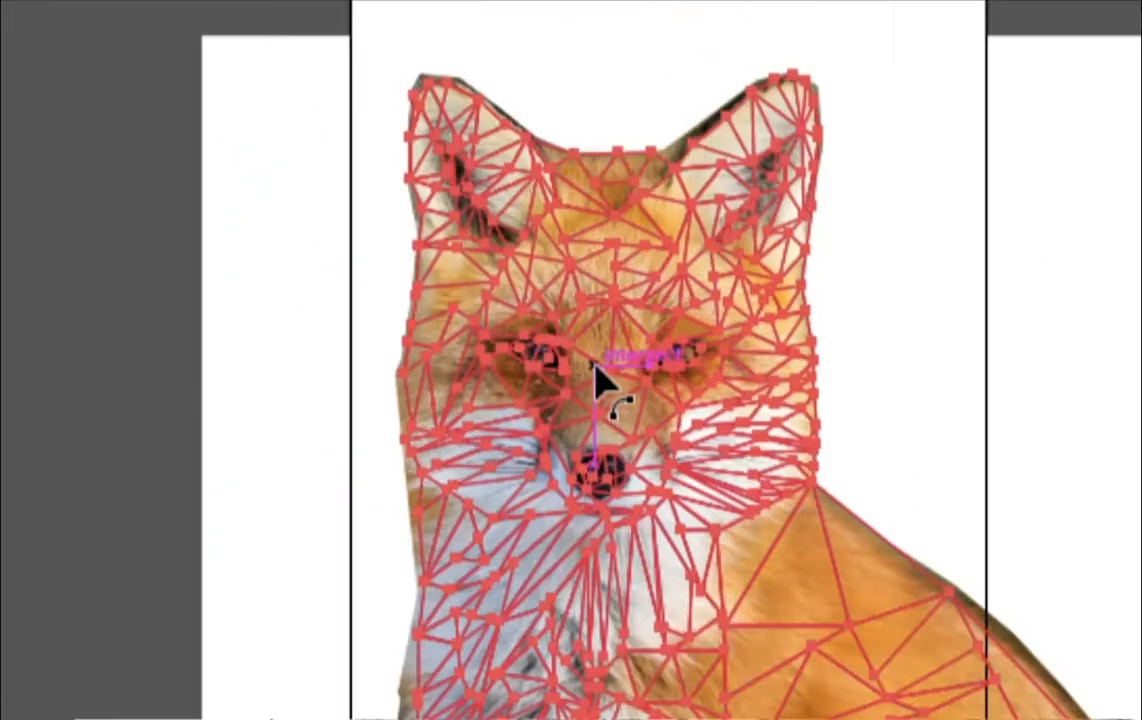
scroll(625, 403, "up", 4)
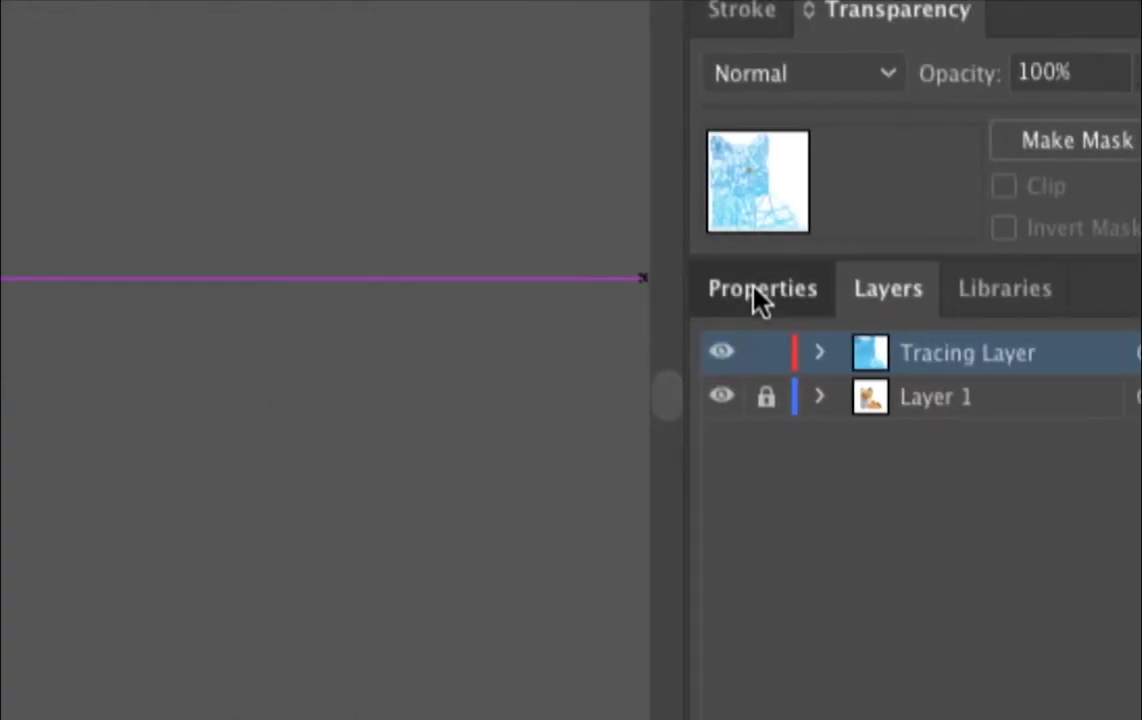
Fill the selected triangles with bright yellow (C 17.65, M 0, Y 100, K 0), then deselect everything to expose the untraced gaps.
left_click(1116, 290)
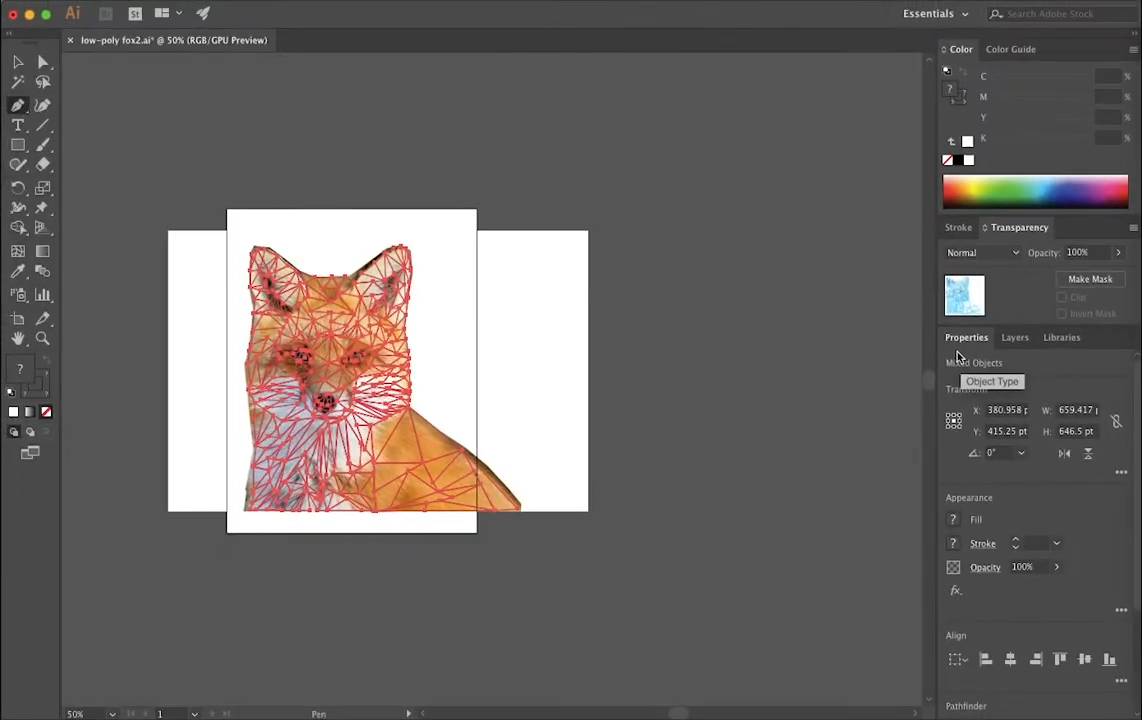
left_click(955, 521)
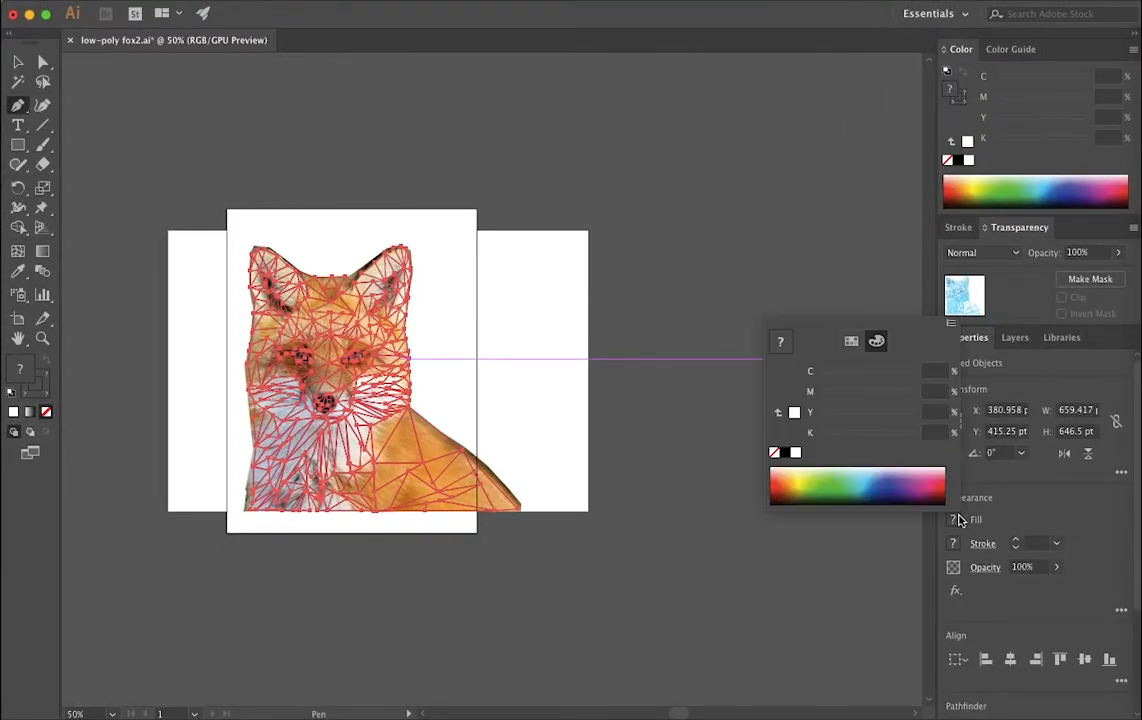
left_click(805, 481)
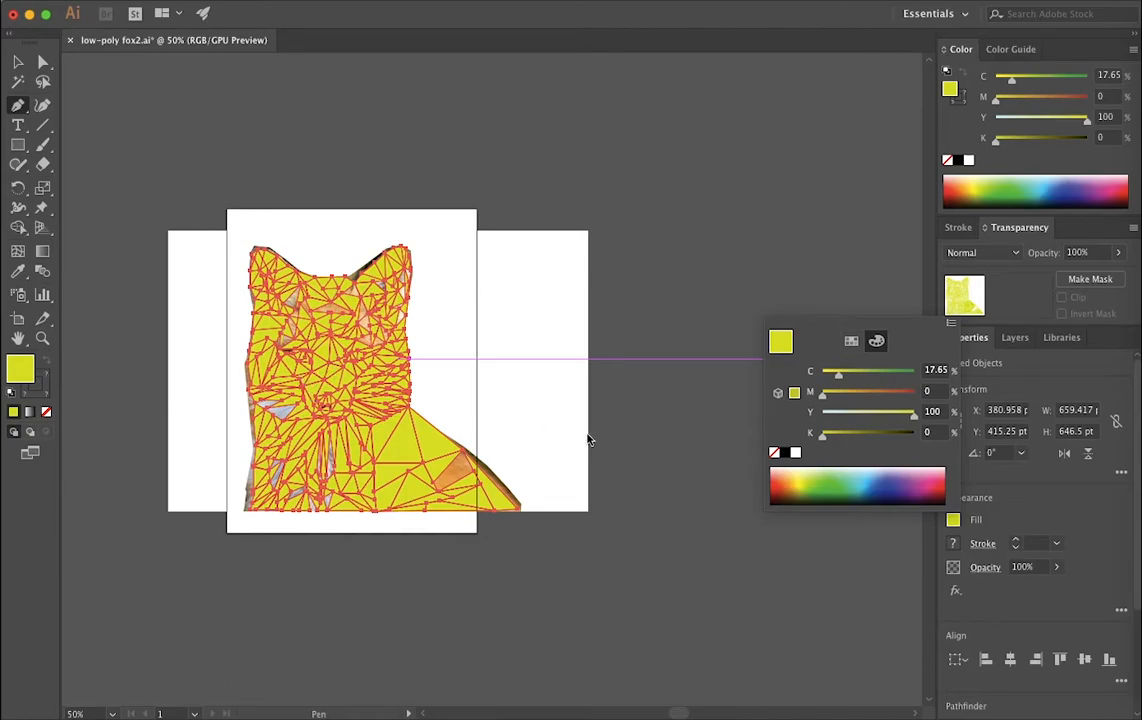
left_click(985, 522)
scroll(309, 366, "up", 5)
scroll(309, 366, "down", 1)
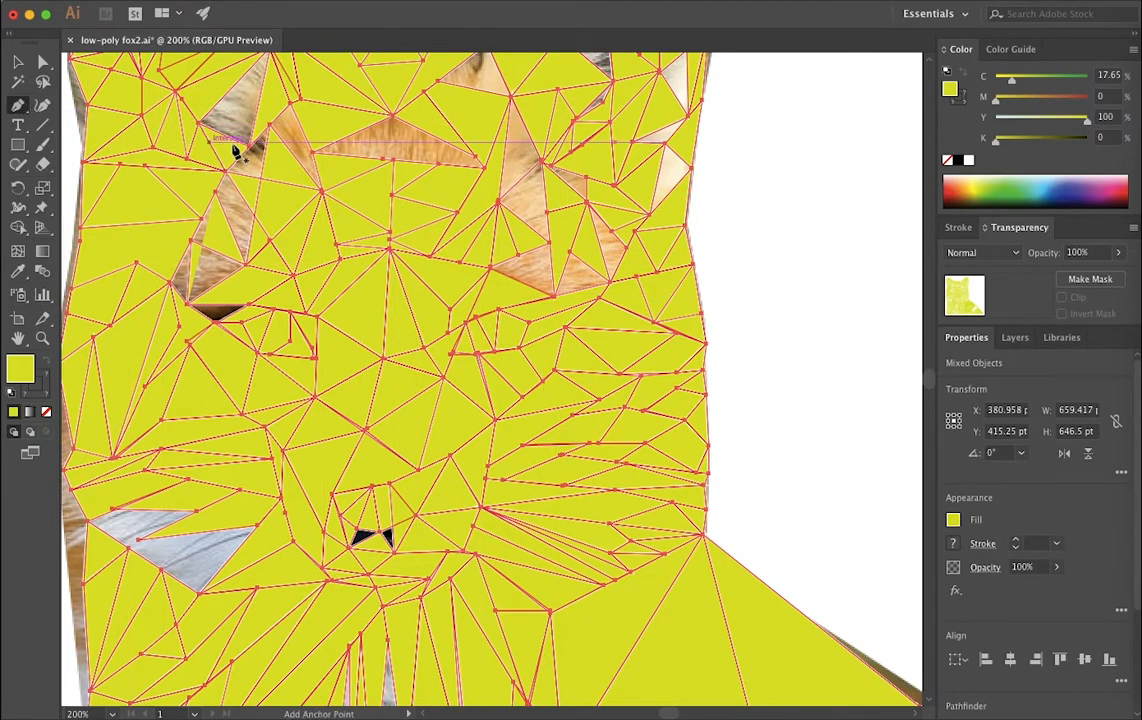
key("super+shift+a")
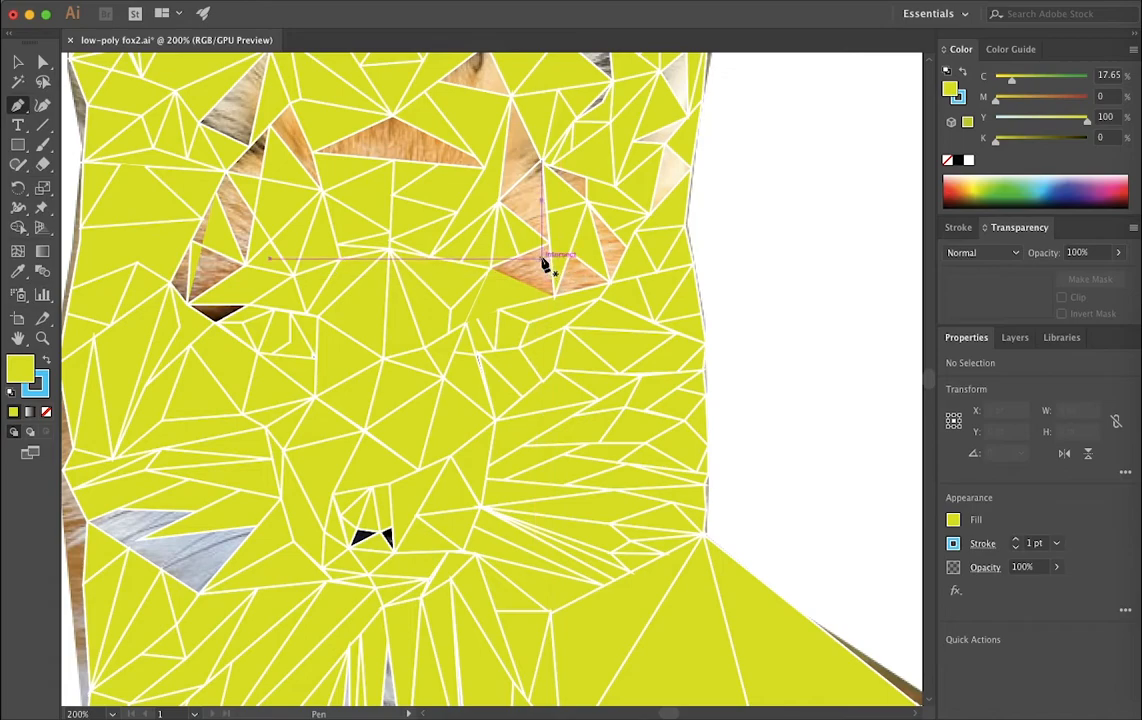
Cover the two lower fur gaps above the fox's right-hand eye with Pen tool triangles snapped to the neighbouring corners.
left_click(491, 269)
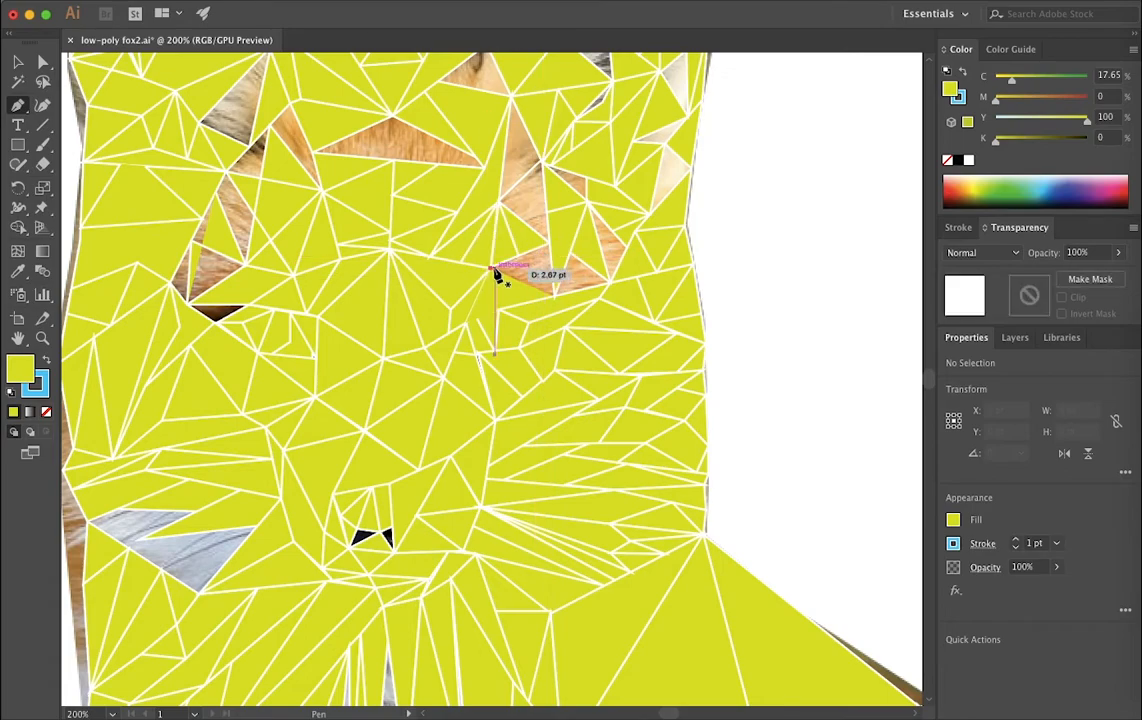
left_click(548, 243)
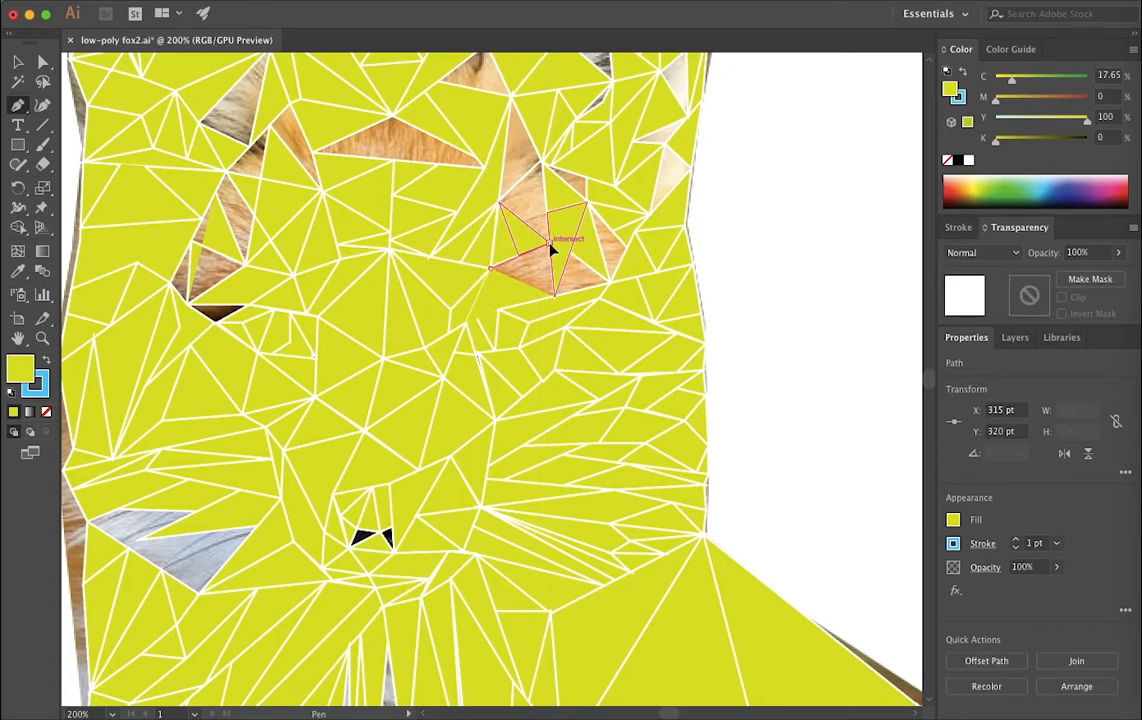
left_click(554, 295)
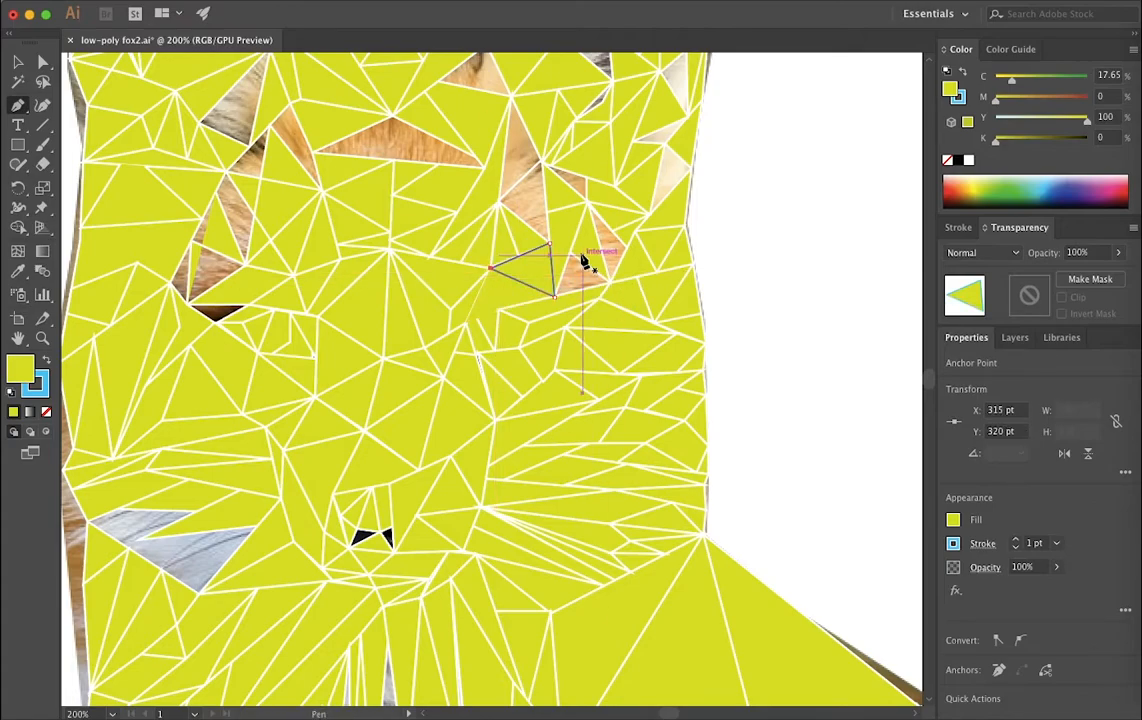
left_click(569, 253)
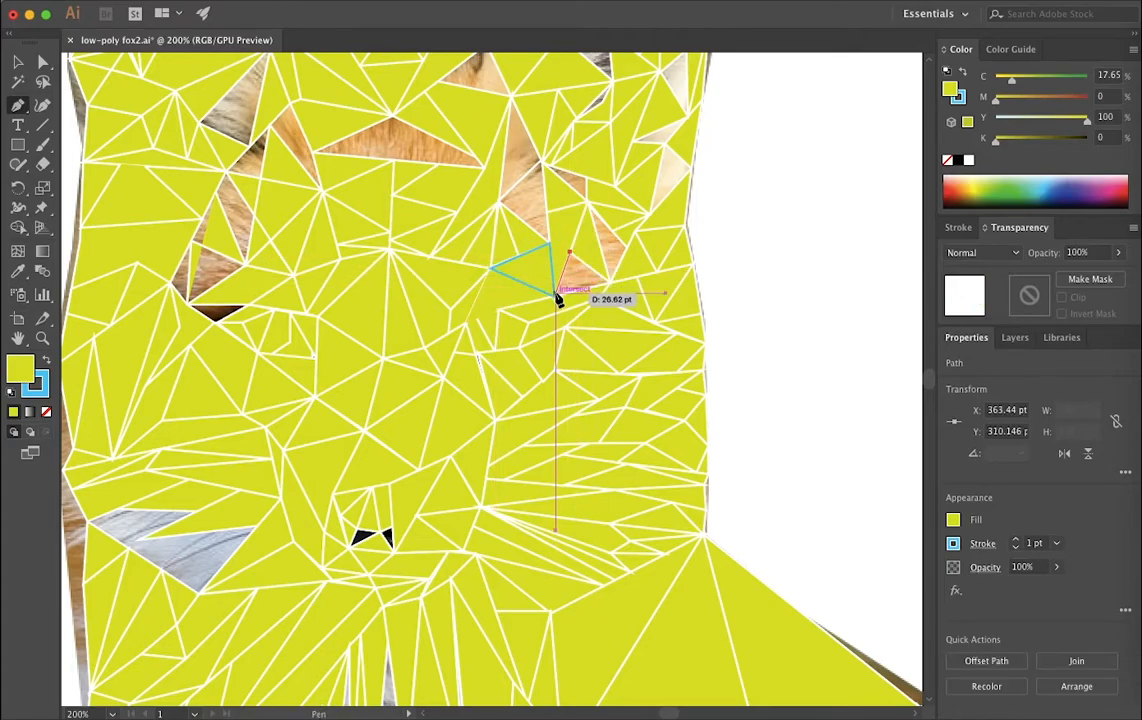
left_click(555, 295)
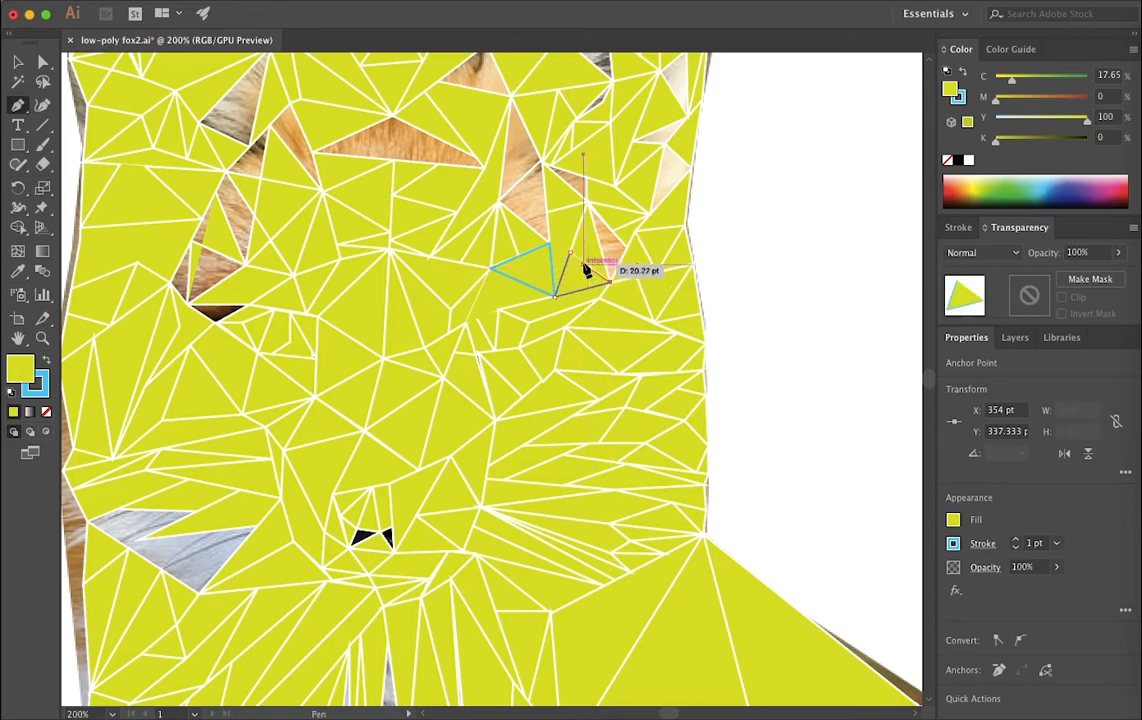
left_click(569, 253)
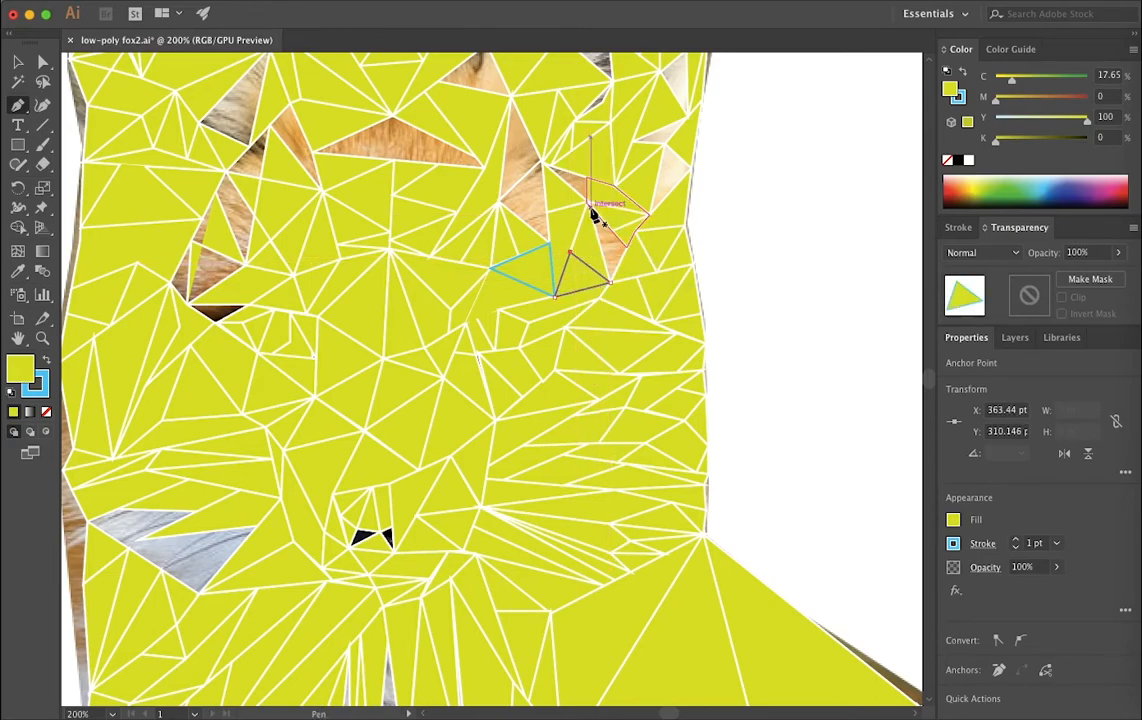
Close the narrow gap just above those two new triangles with another Pen tool triangle.
left_click(587, 203)
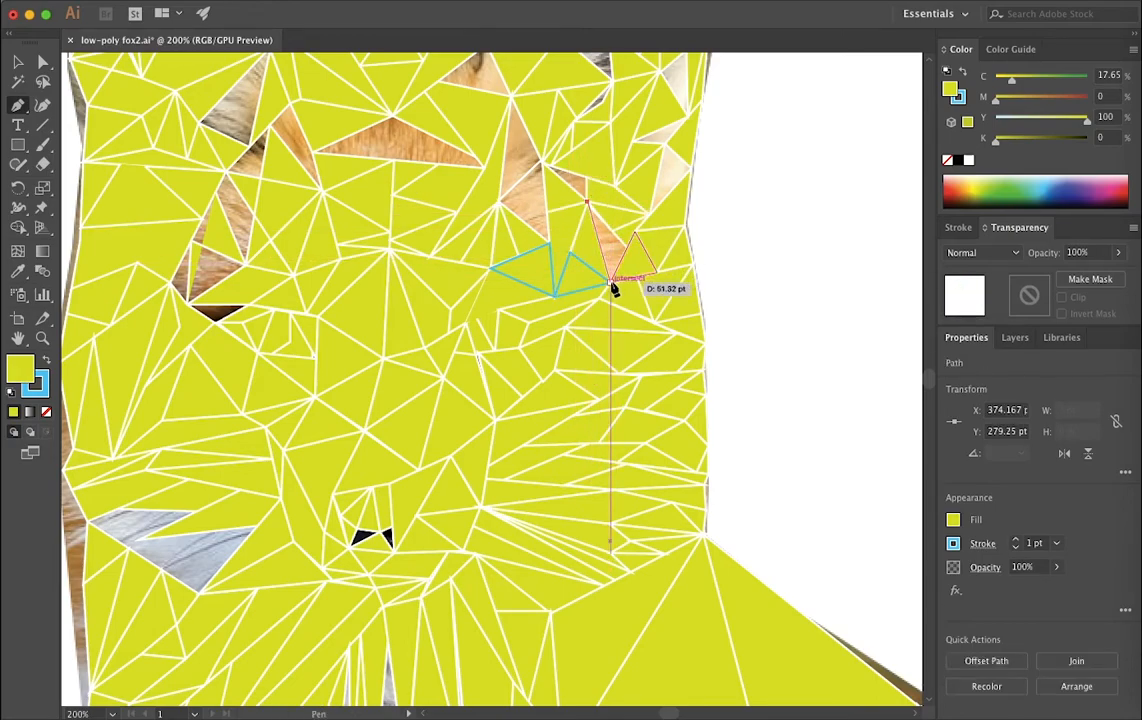
left_click(610, 282)
left_click(627, 248)
left_click(587, 203)
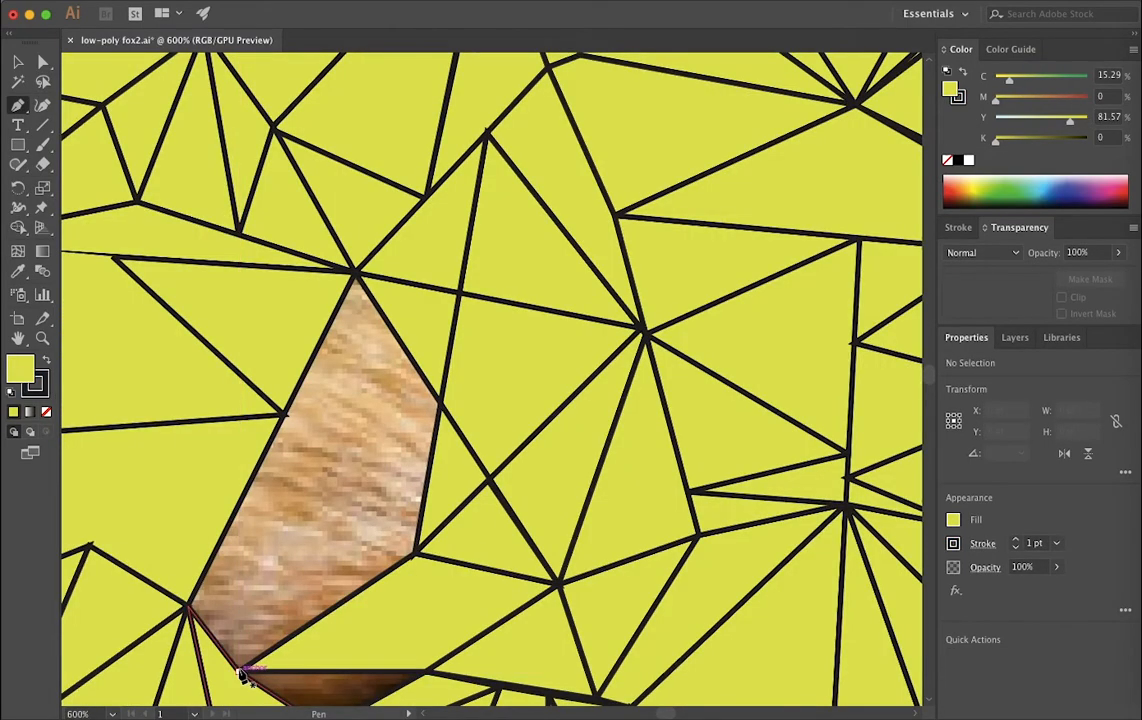
Draw two Pen tool triangles over the large fur gap above the left-hand eye, covering its left edge and its upper tip.
left_click(240, 672)
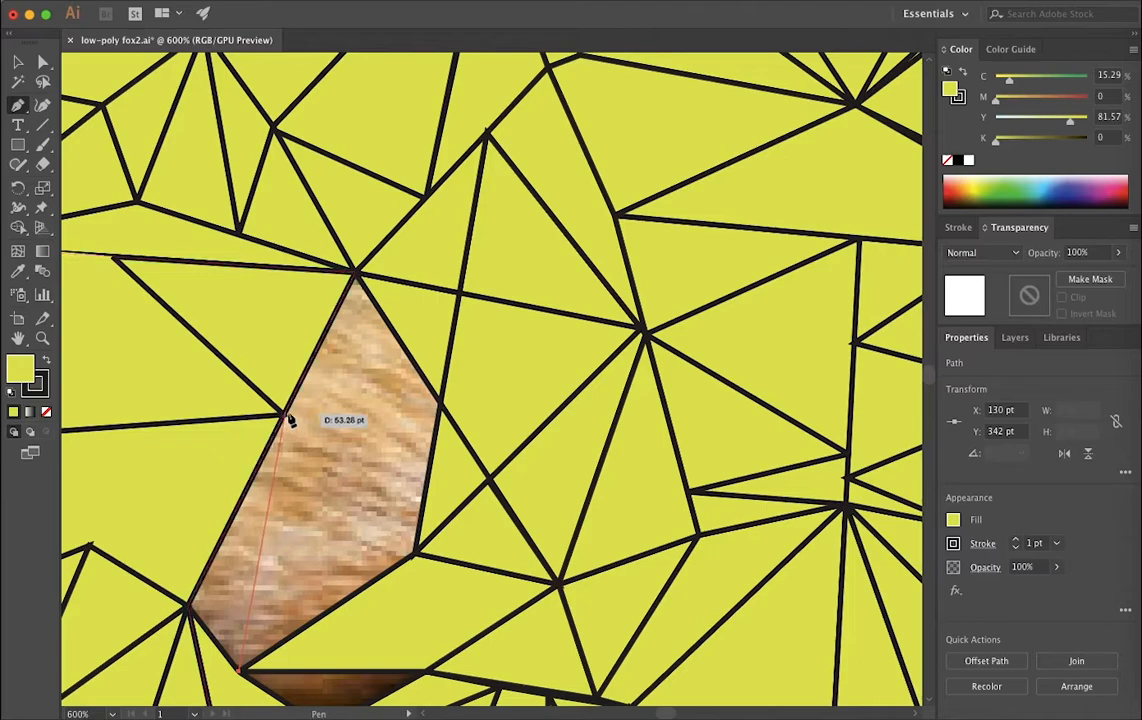
left_click(284, 414)
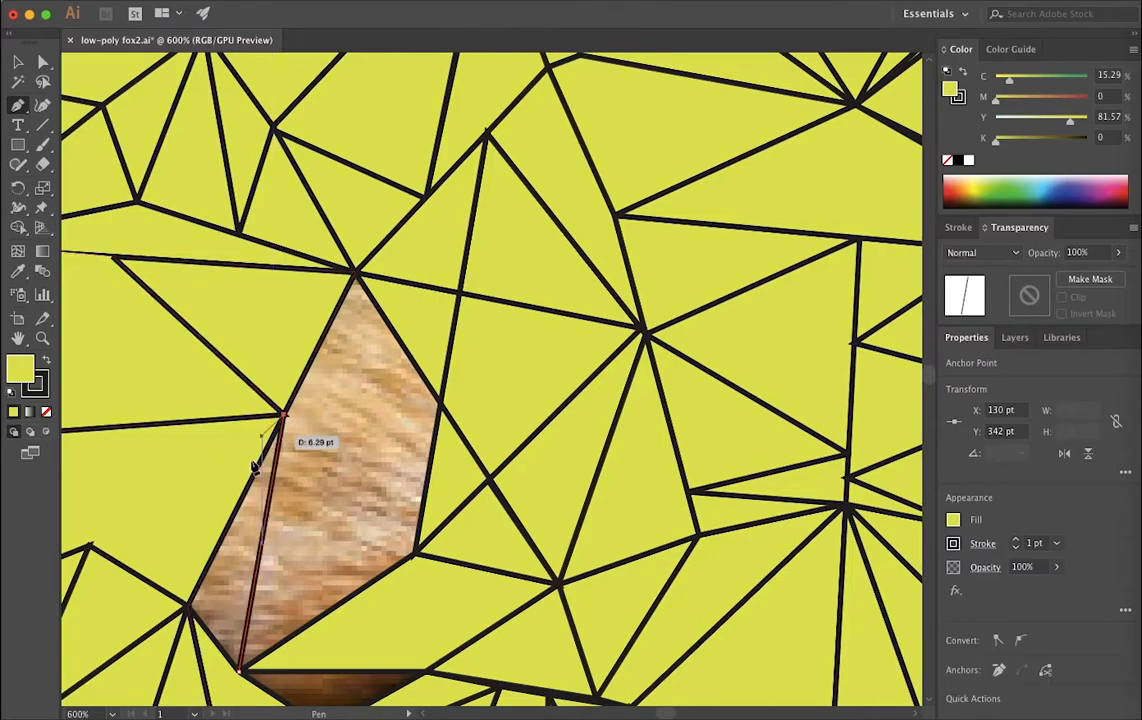
left_click(188, 607)
left_click(240, 671)
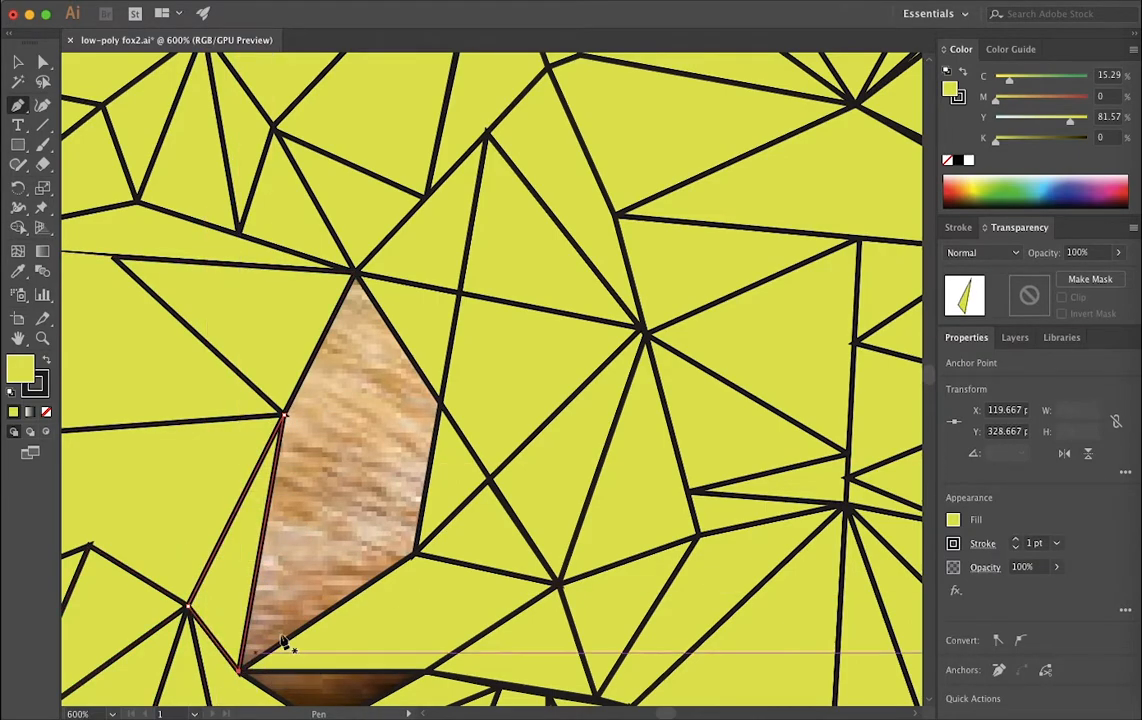
left_click(284, 414)
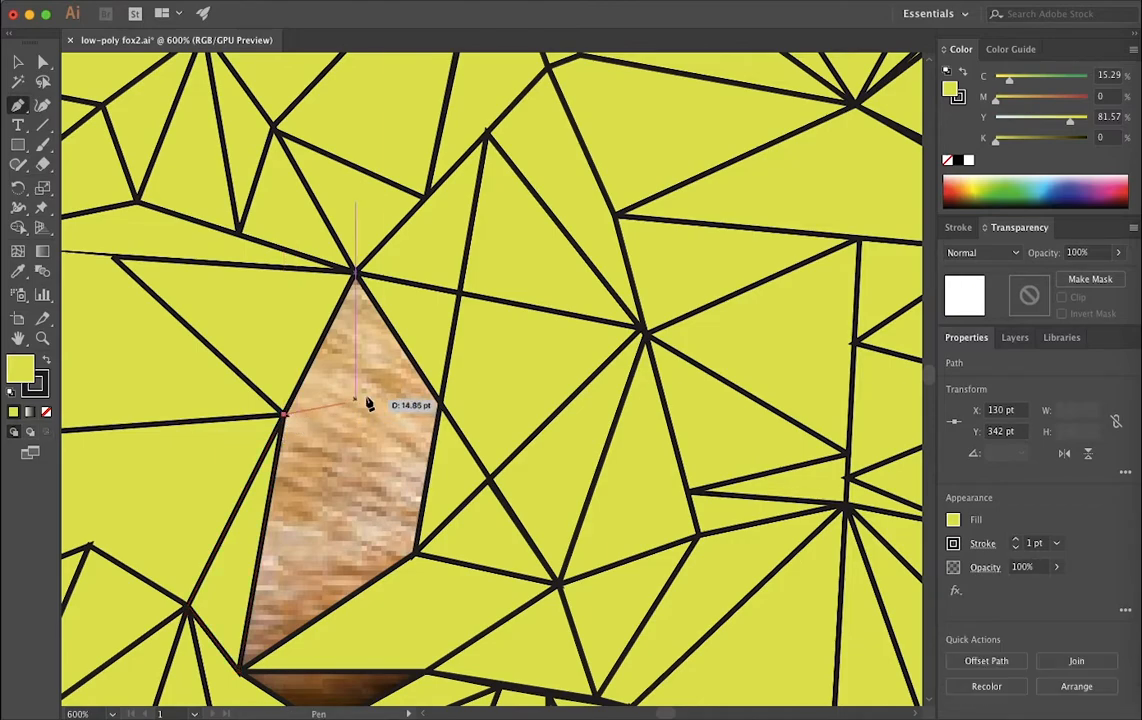
left_click(438, 405)
left_click(355, 272)
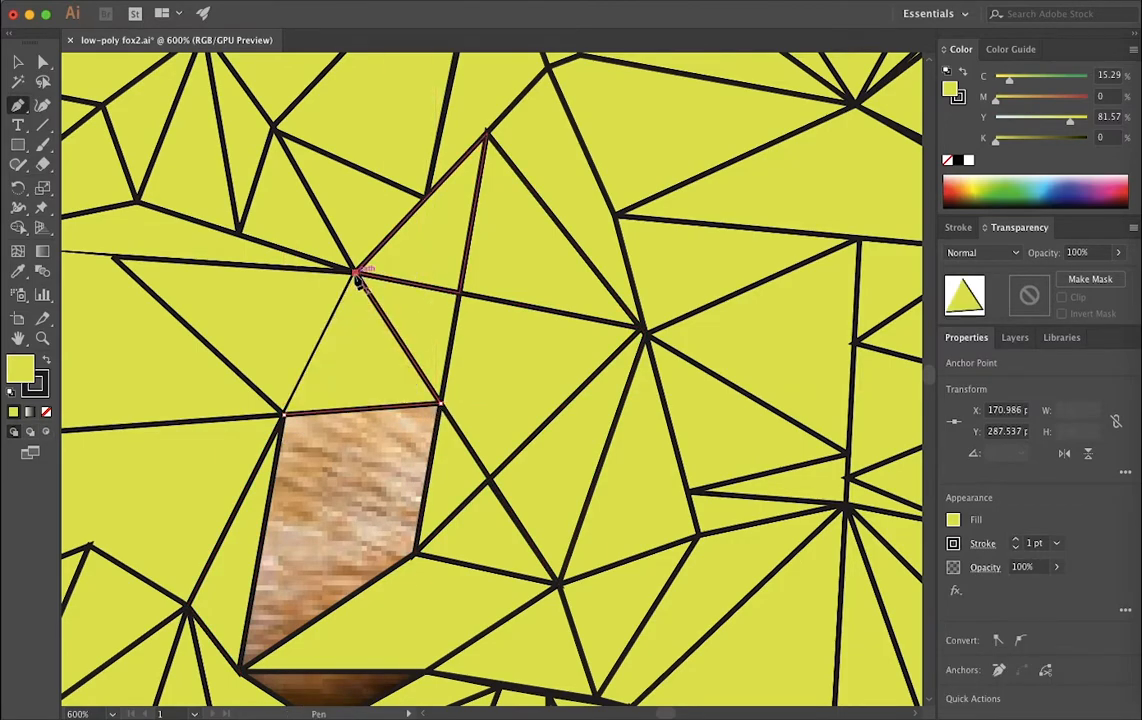
left_click(286, 414)
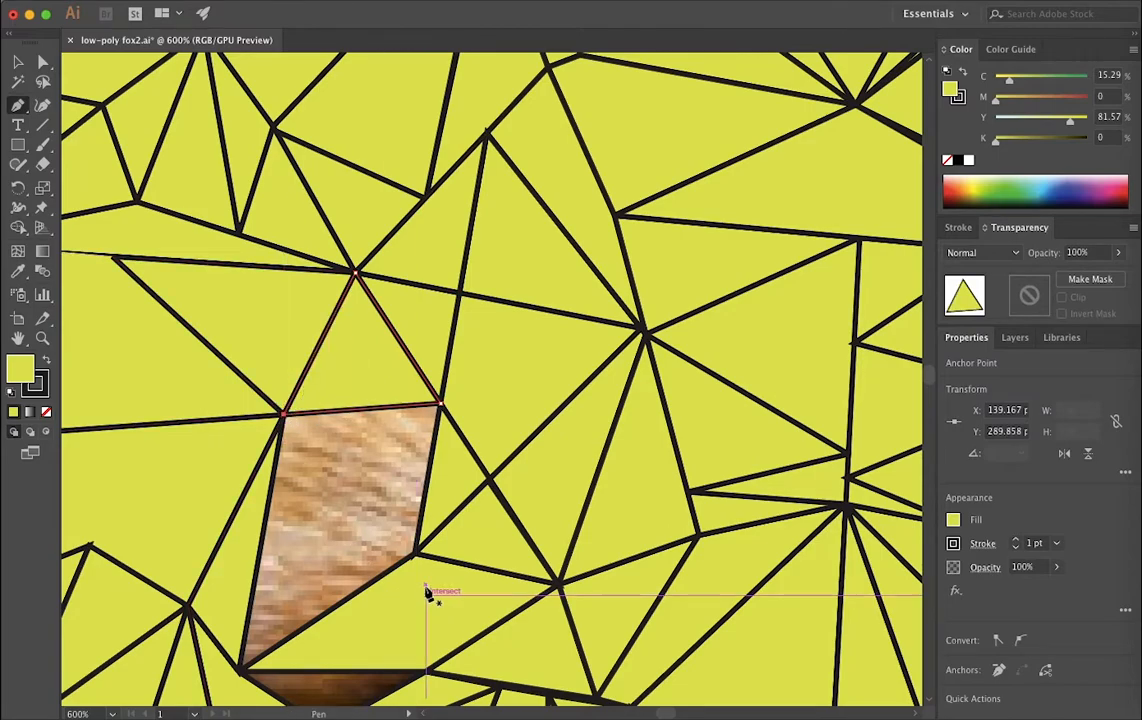
Add two more Pen tool triangles along the right side of the same gap, placing a new corner midway along its lower edge.
left_click(417, 554)
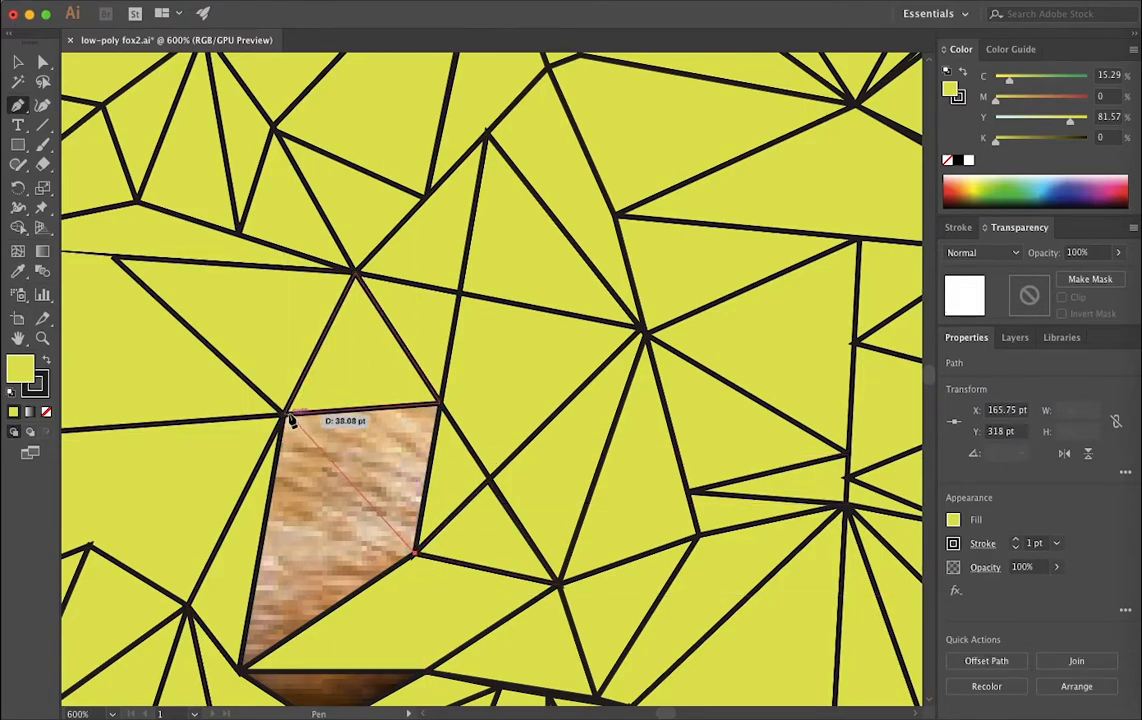
left_click(286, 414)
left_click(440, 404)
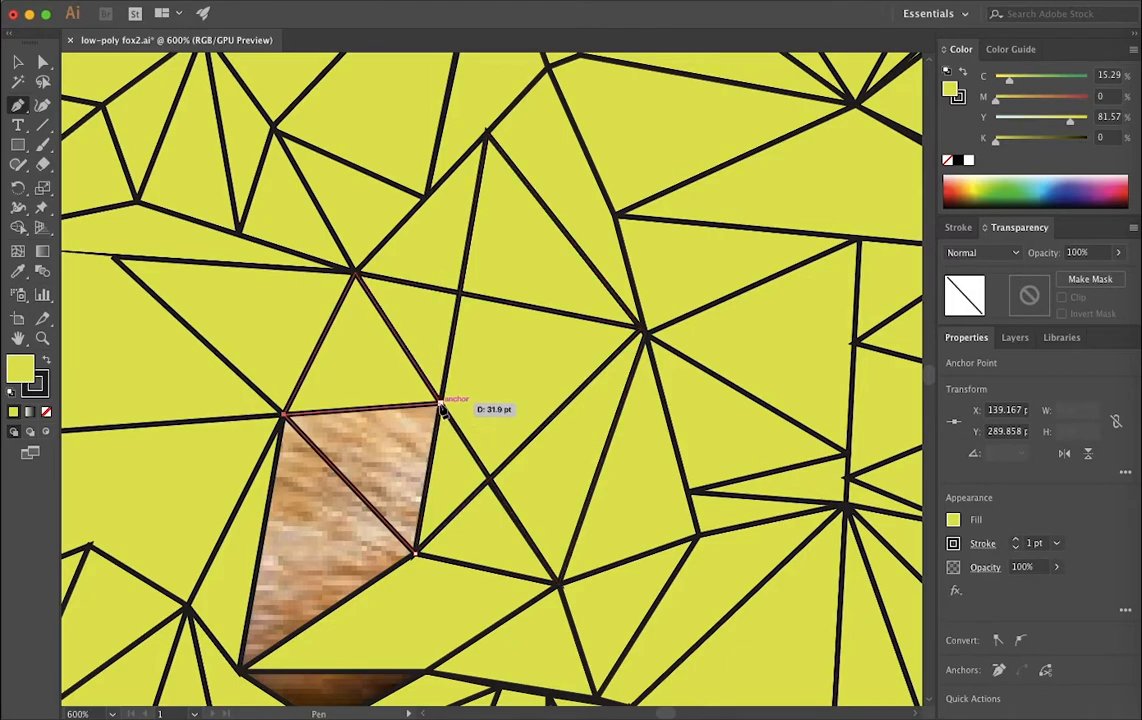
left_click(417, 553)
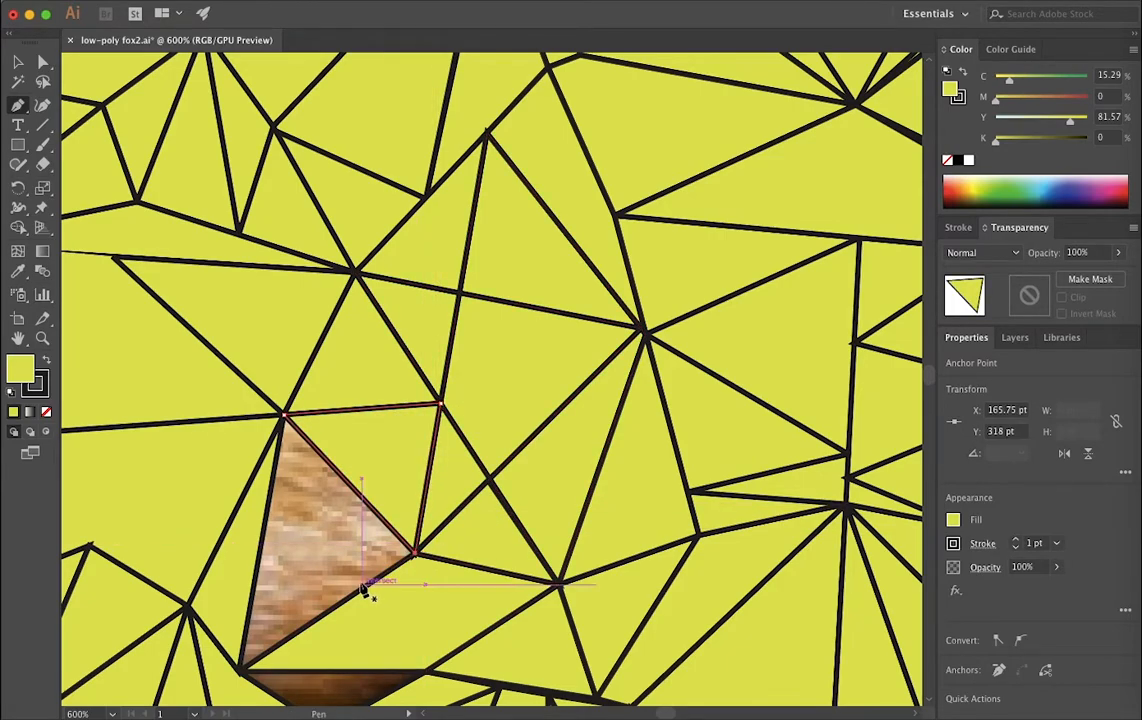
left_click(333, 608)
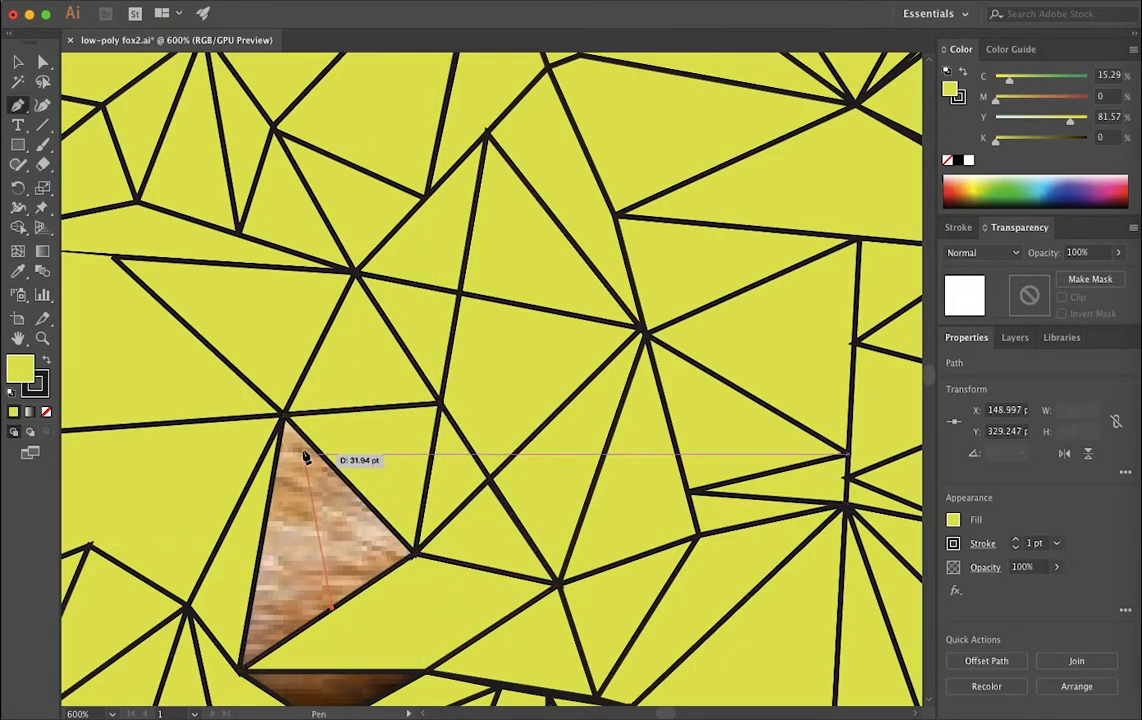
left_click(286, 416)
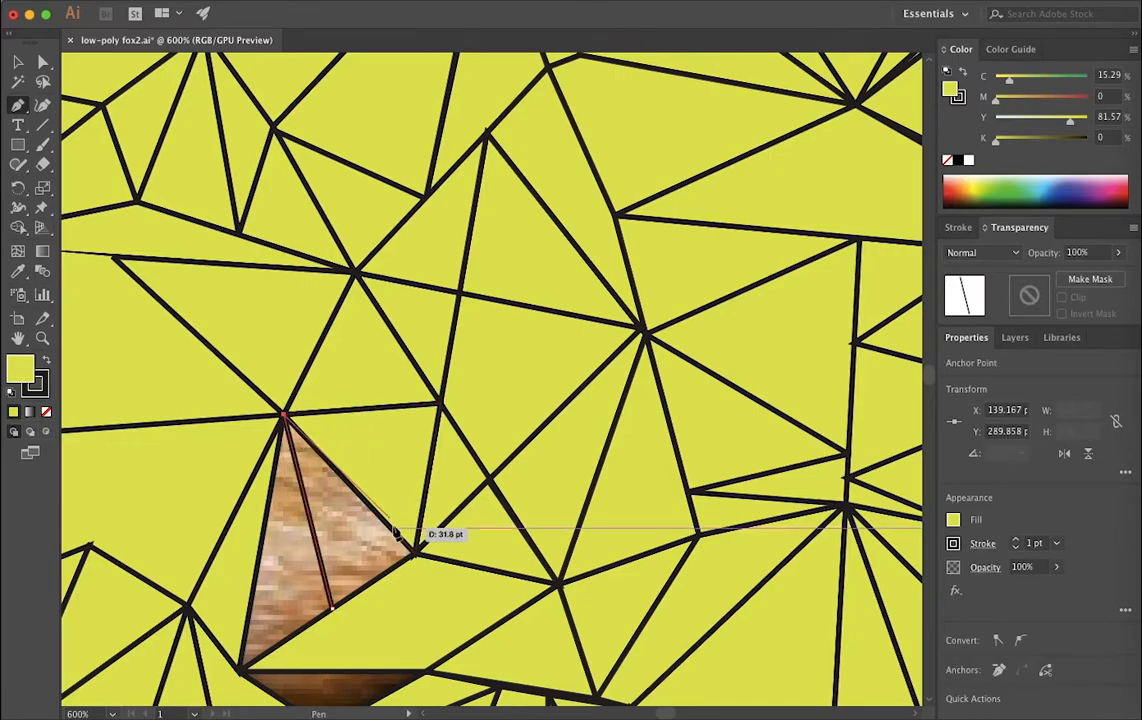
left_click(417, 554)
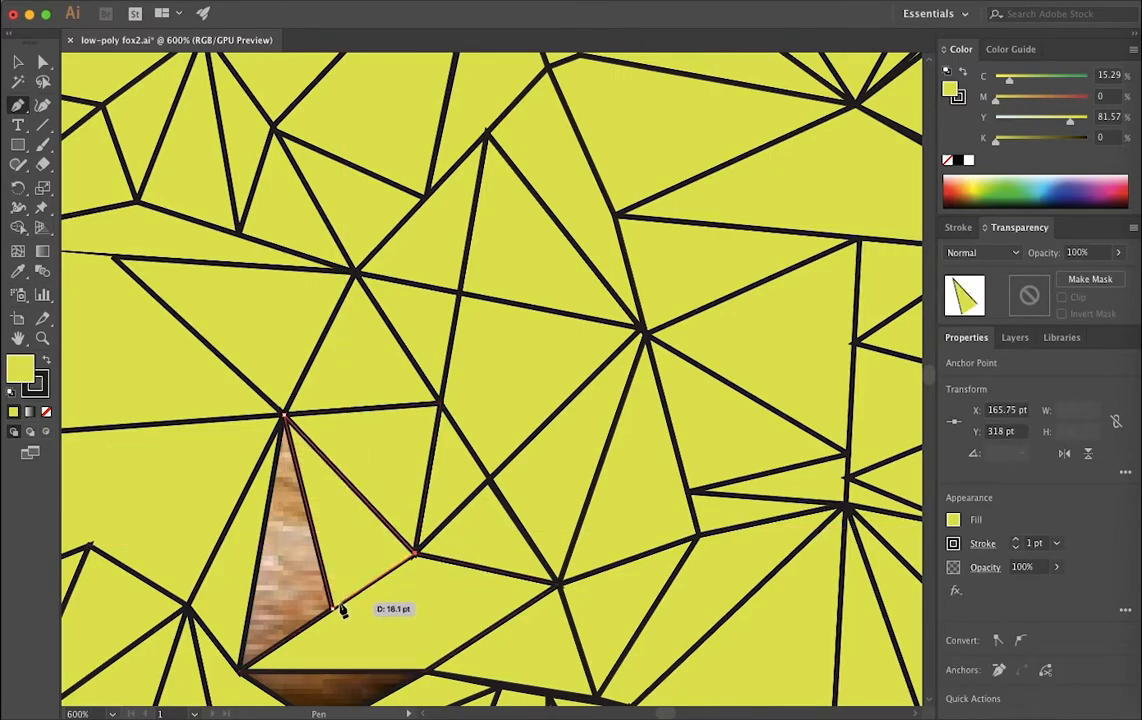
left_click(334, 606)
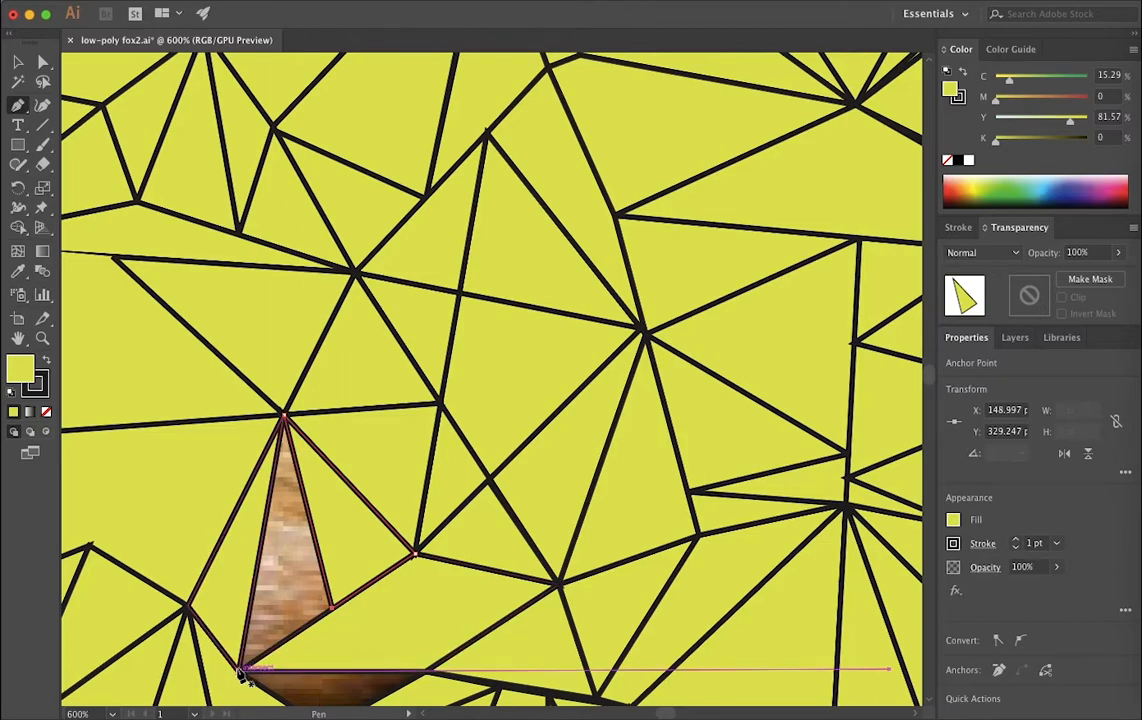
Close the last narrow sliver of the large gap above the left-hand eye with a Pen tool triangle.
left_click(240, 672)
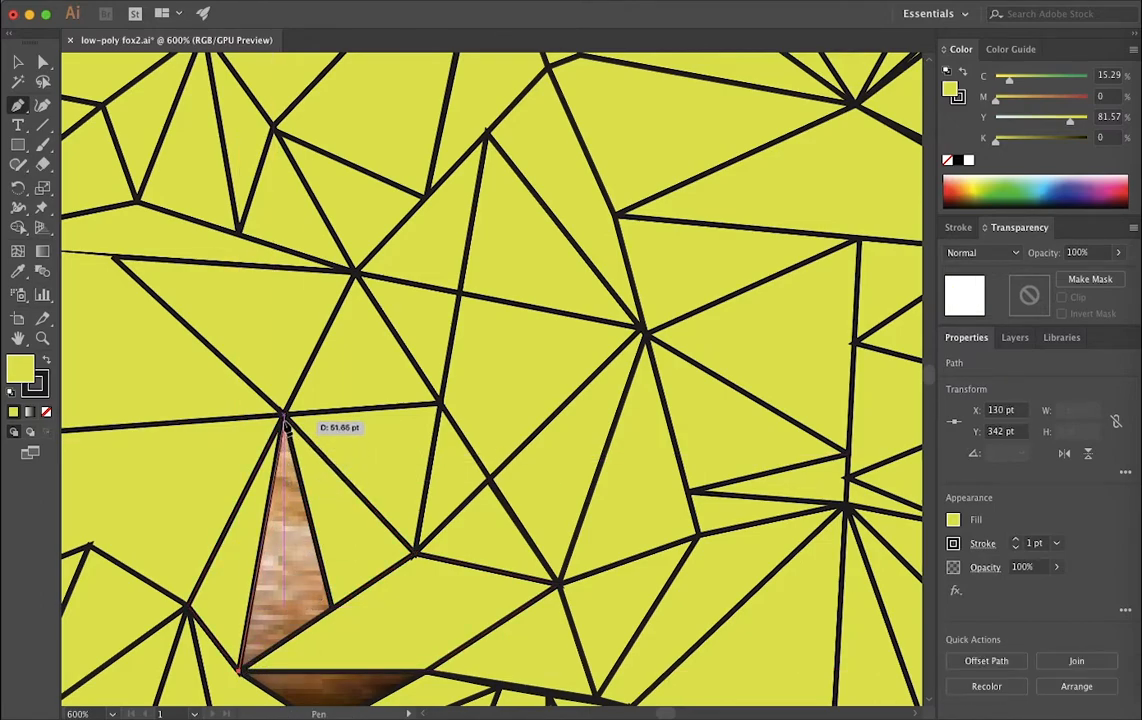
left_click(284, 415)
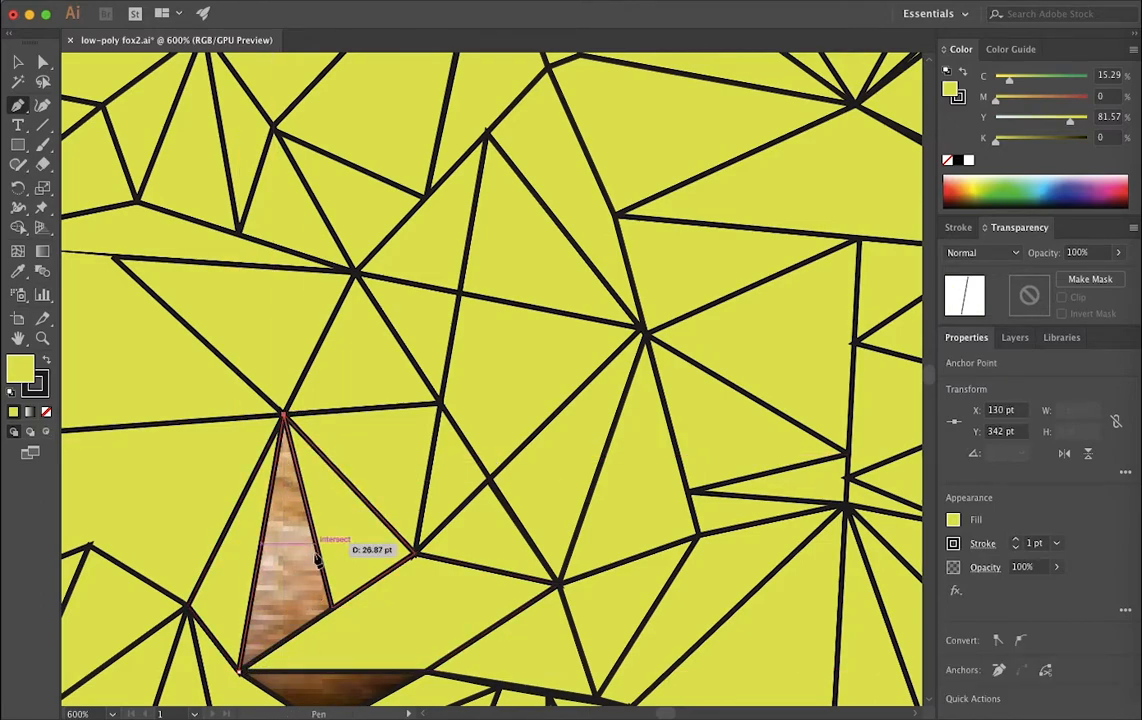
left_click(333, 606)
left_click(241, 672)
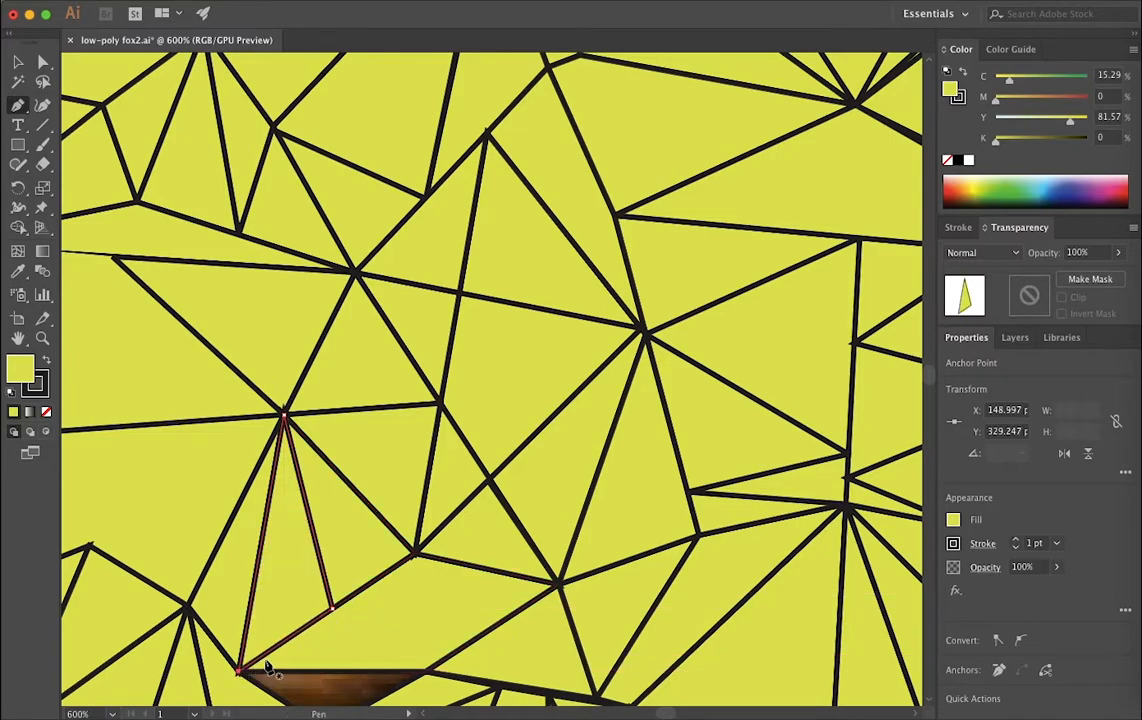
Cover the dark brown, downward-pointing gap just below the newly filled area near the left-hand eye with a Pen tool triangle.
scroll(295, 645, "down", 3)
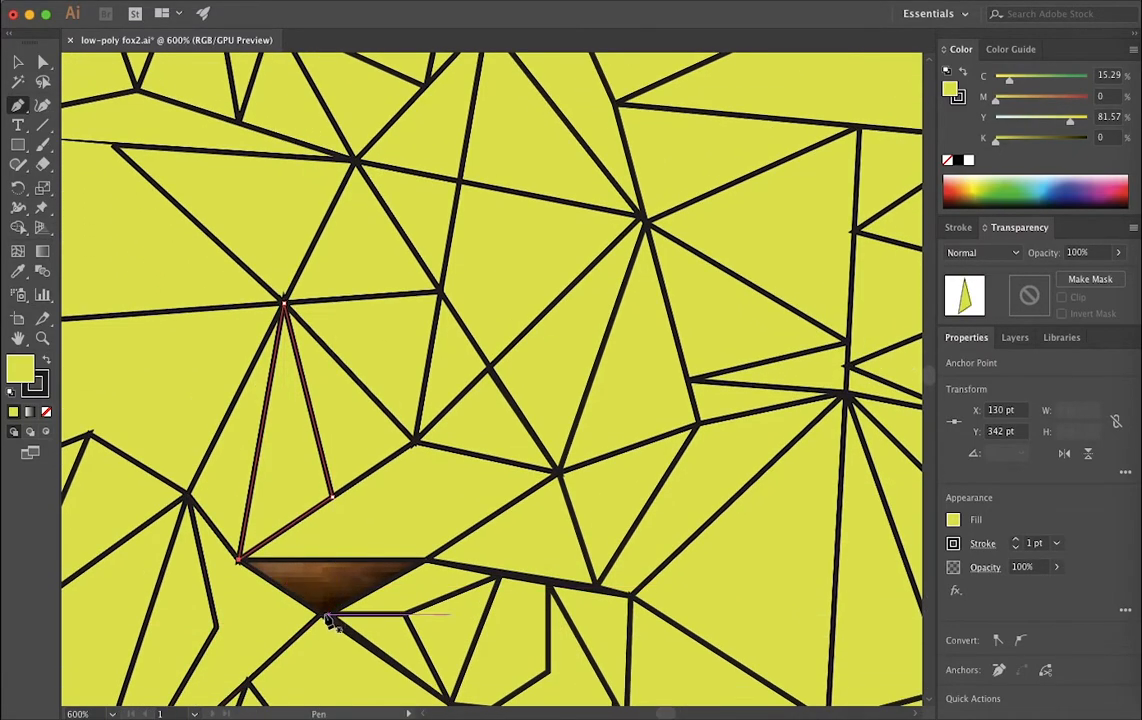
left_click(321, 613)
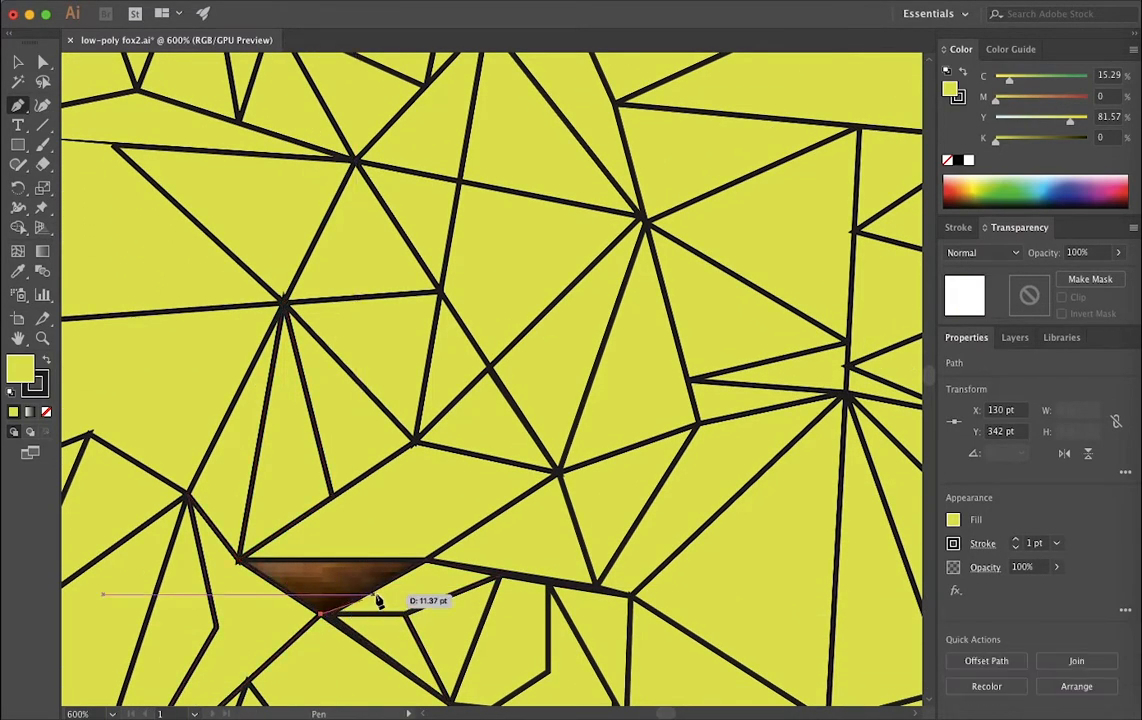
left_click(418, 560)
left_click(238, 560)
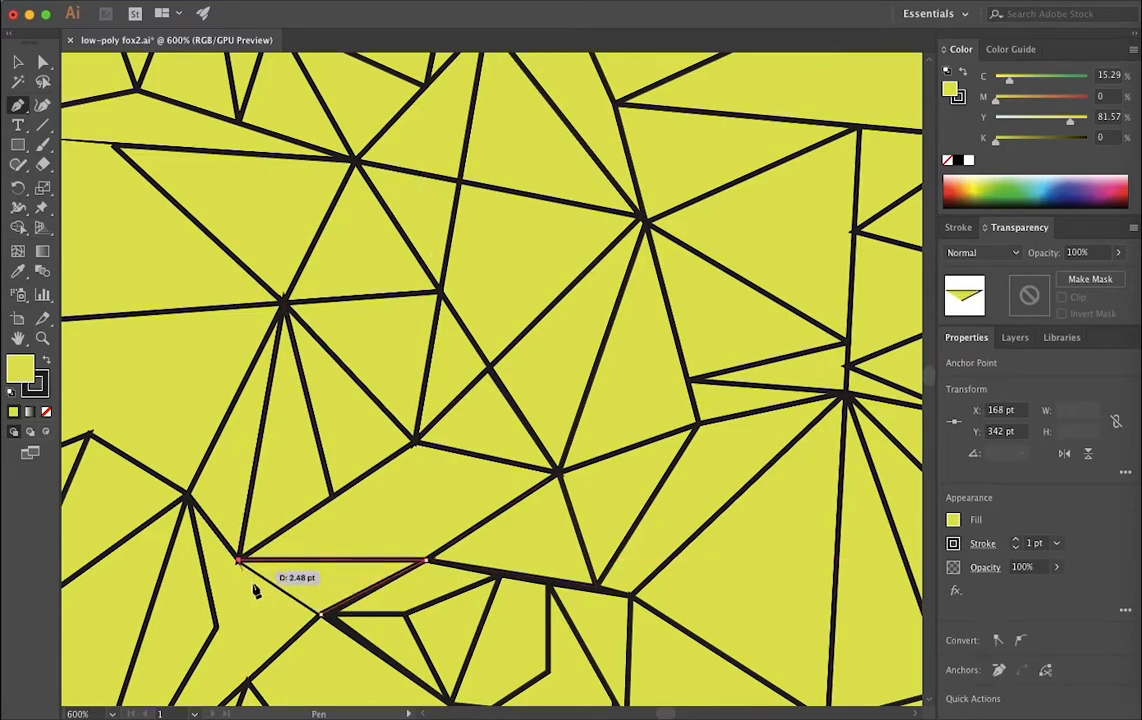
left_click(321, 615)
Draw a Pen tool triangle over the tall cream gap beside the right-hand edge of the fox's face.
scroll(345, 645, "down", 3)
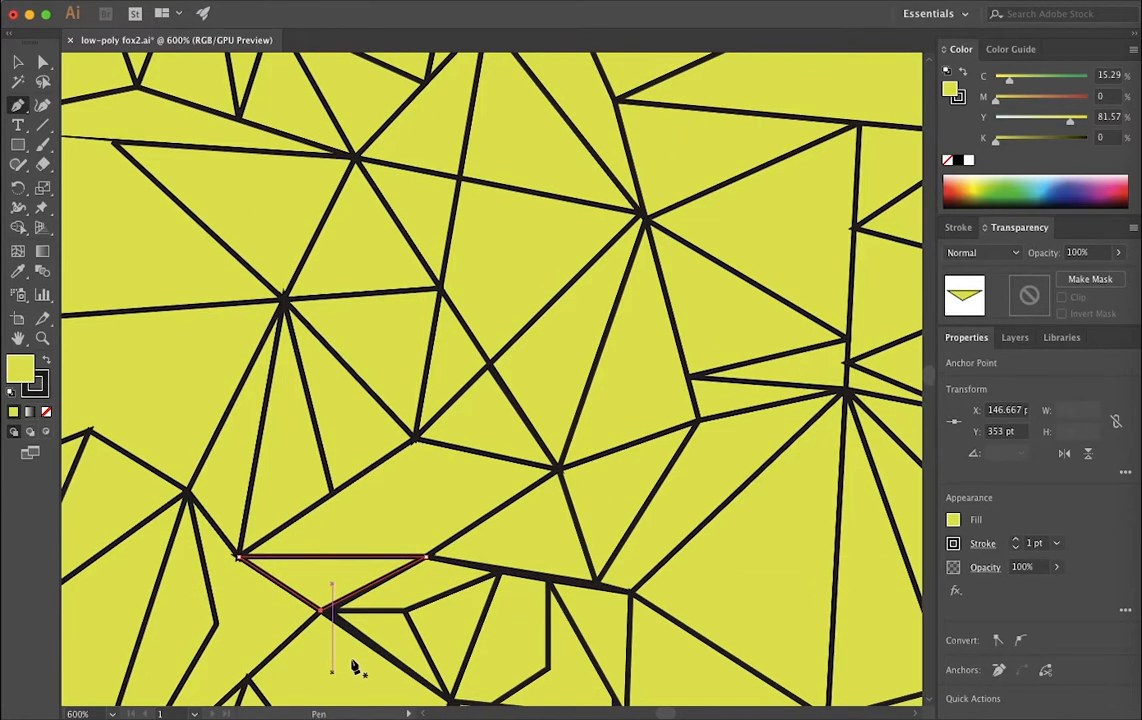
scroll(350, 652, "up", 2)
scroll(350, 652, "left", 15)
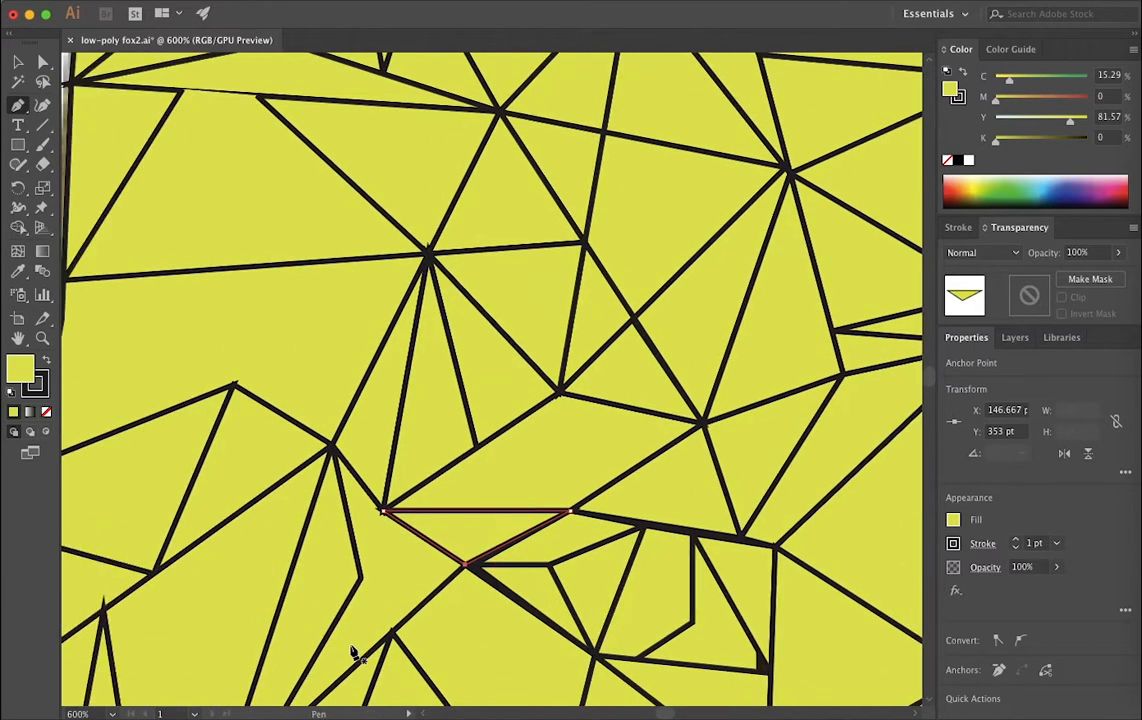
scroll(350, 652, "right", 8)
scroll(354, 652, "right", 15)
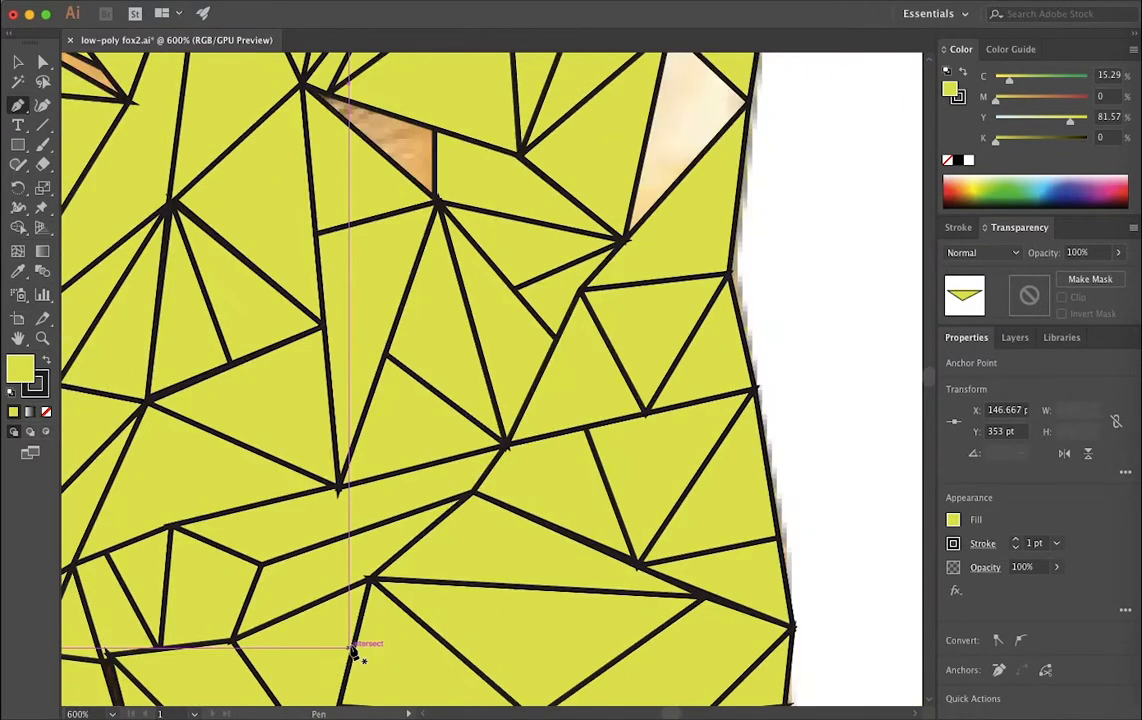
scroll(483, 585, "up", 2)
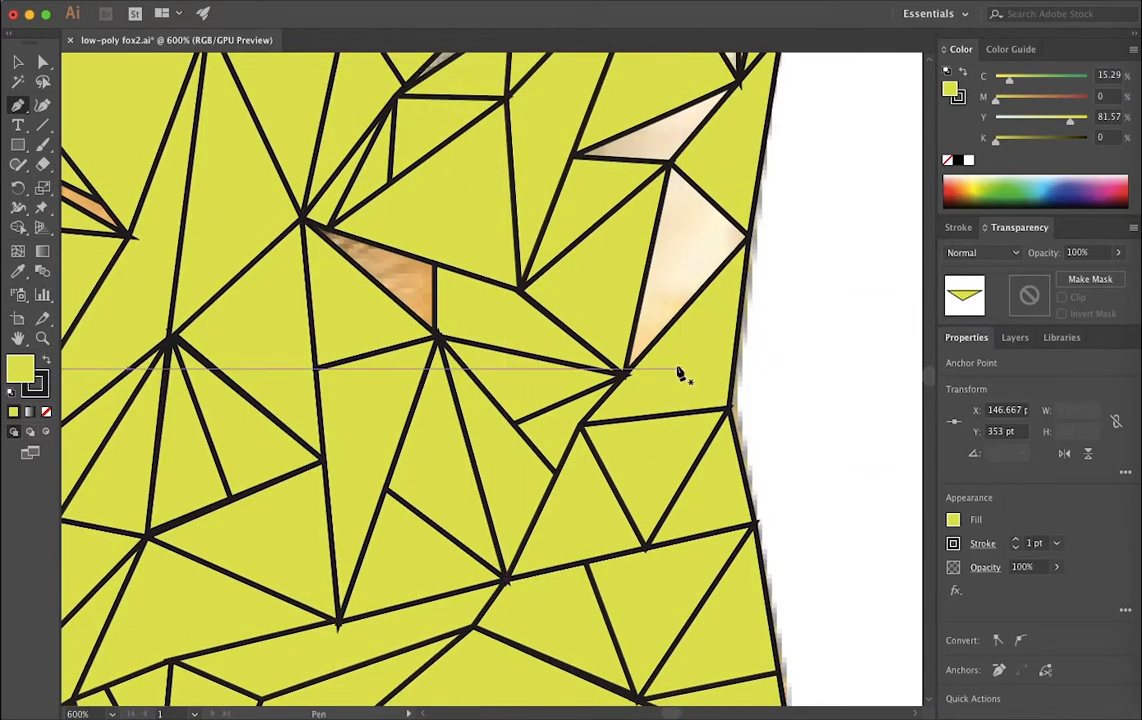
left_click(628, 374)
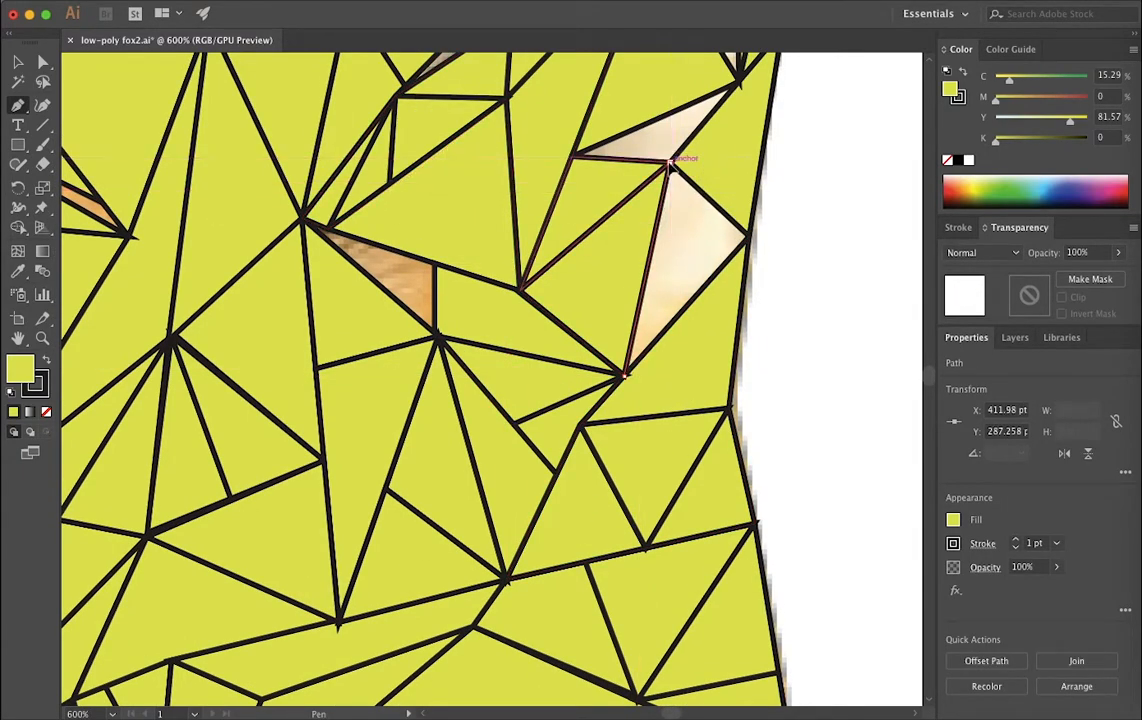
left_click(669, 162)
left_click(749, 240)
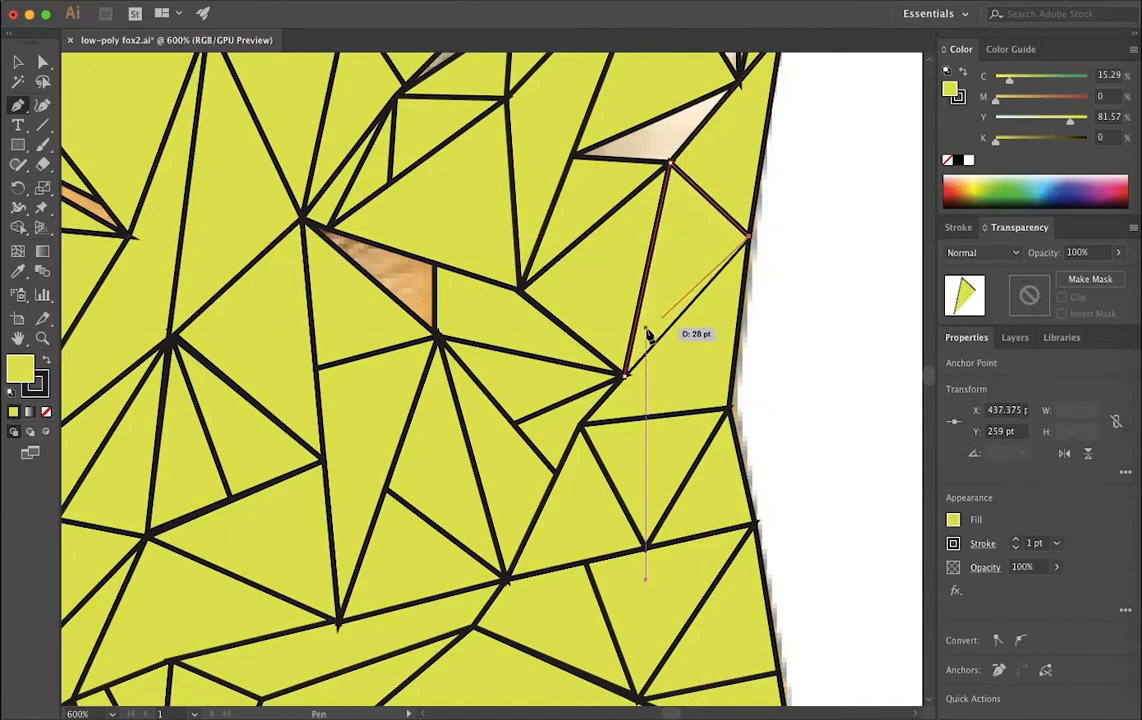
Fill the smaller, flatter cream gap directly above that triangle with another closed Pen tool triangle.
left_click(575, 157)
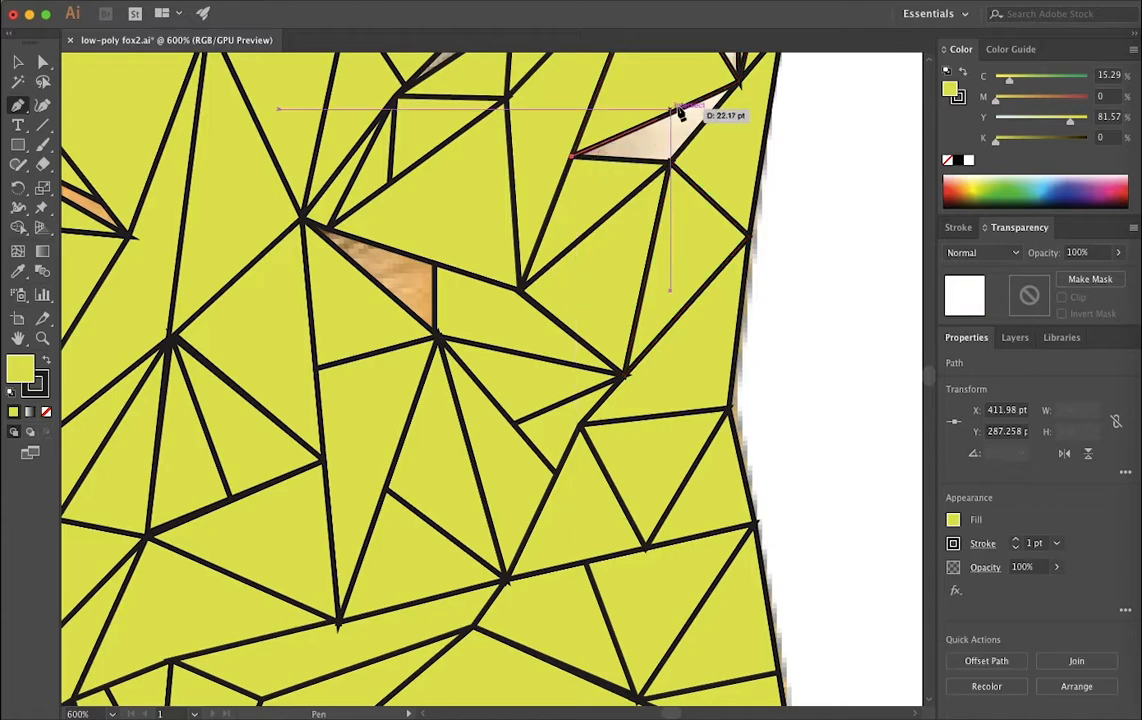
left_click(740, 86)
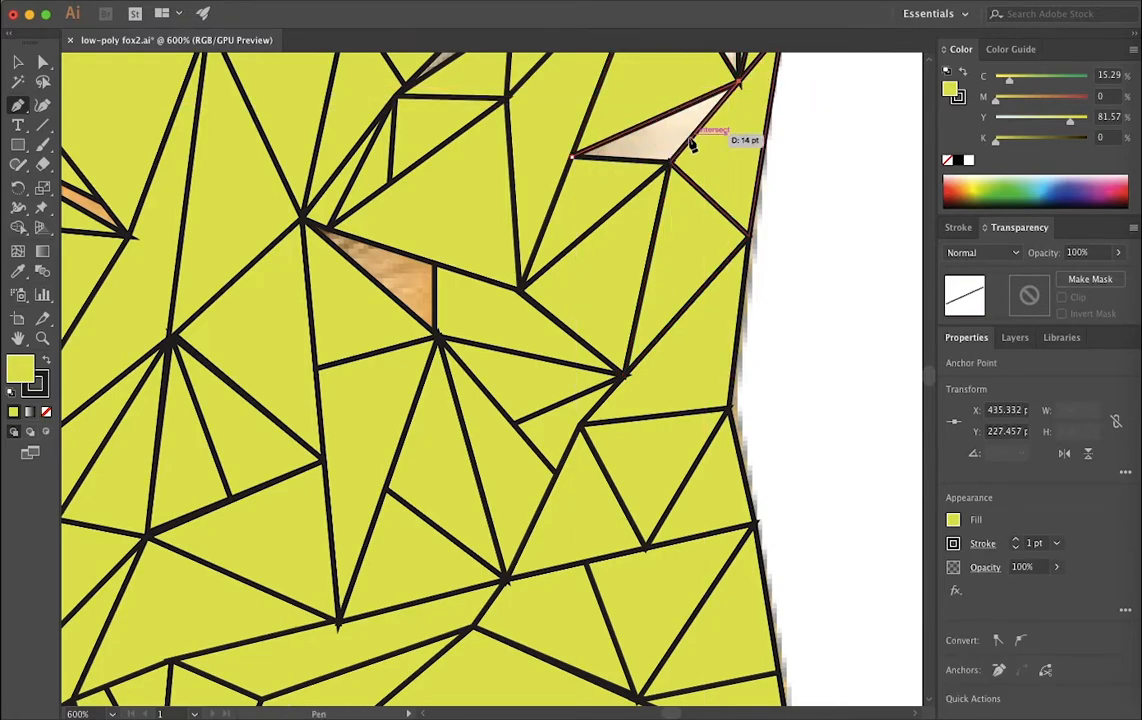
left_click(668, 163)
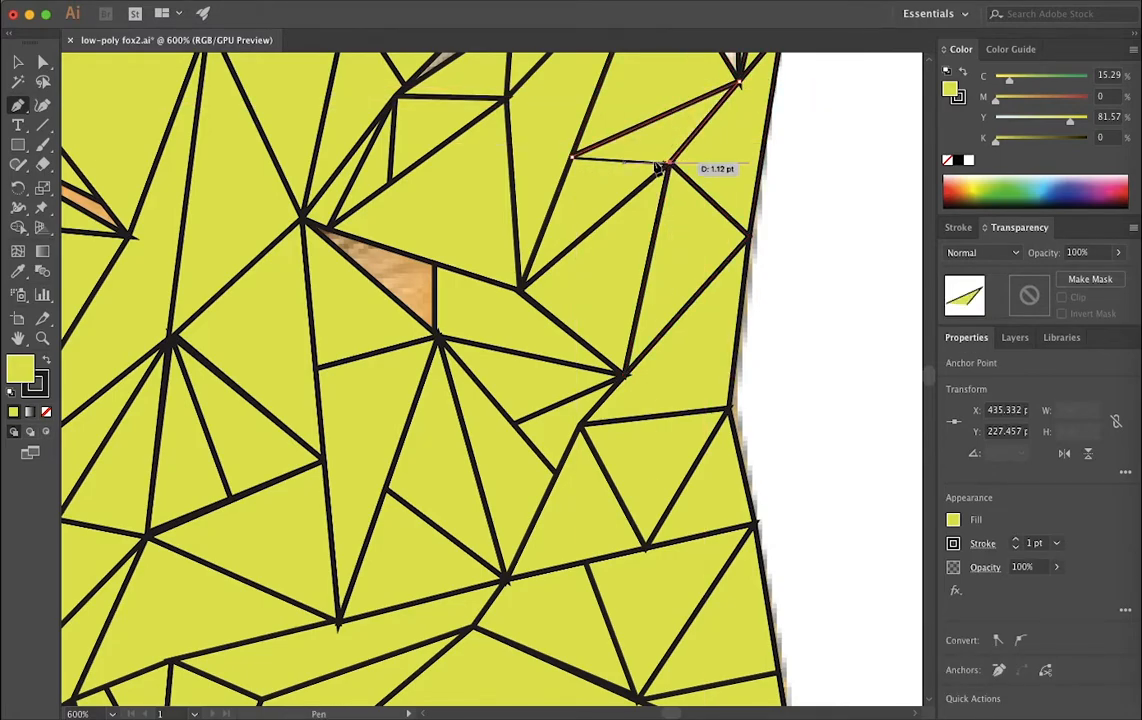
left_click(574, 157)
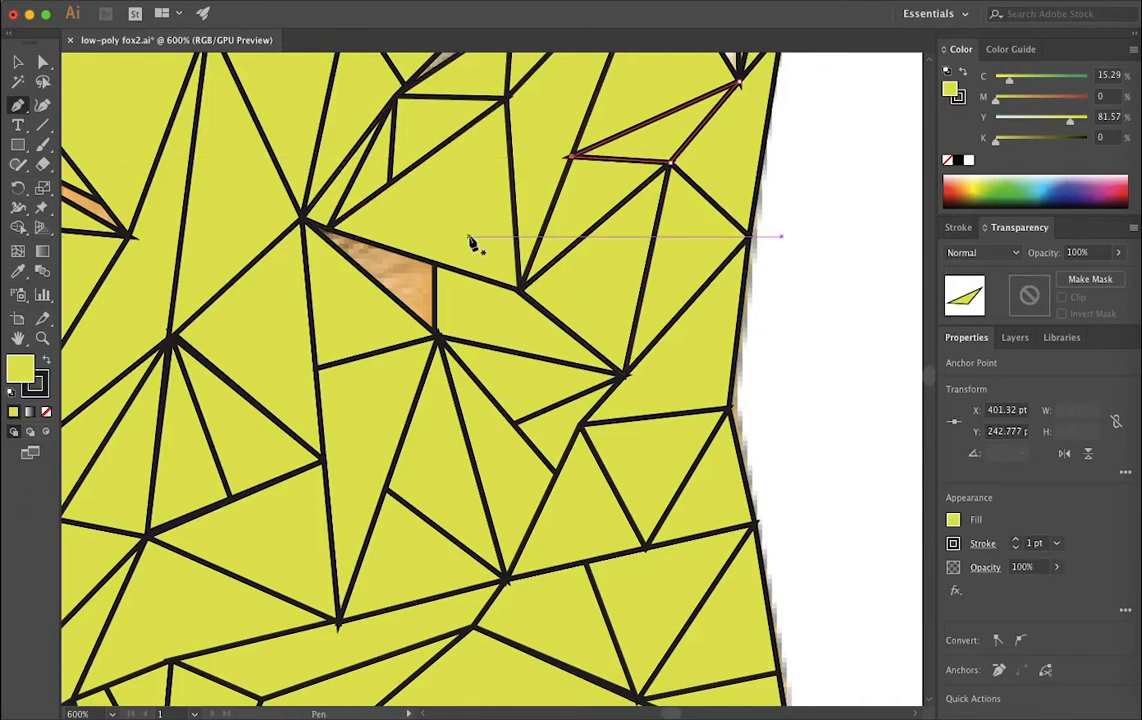
Draw a closed Pen tool triangle over the orange fur gap inward from the right-hand edge of the face.
left_click(302, 219)
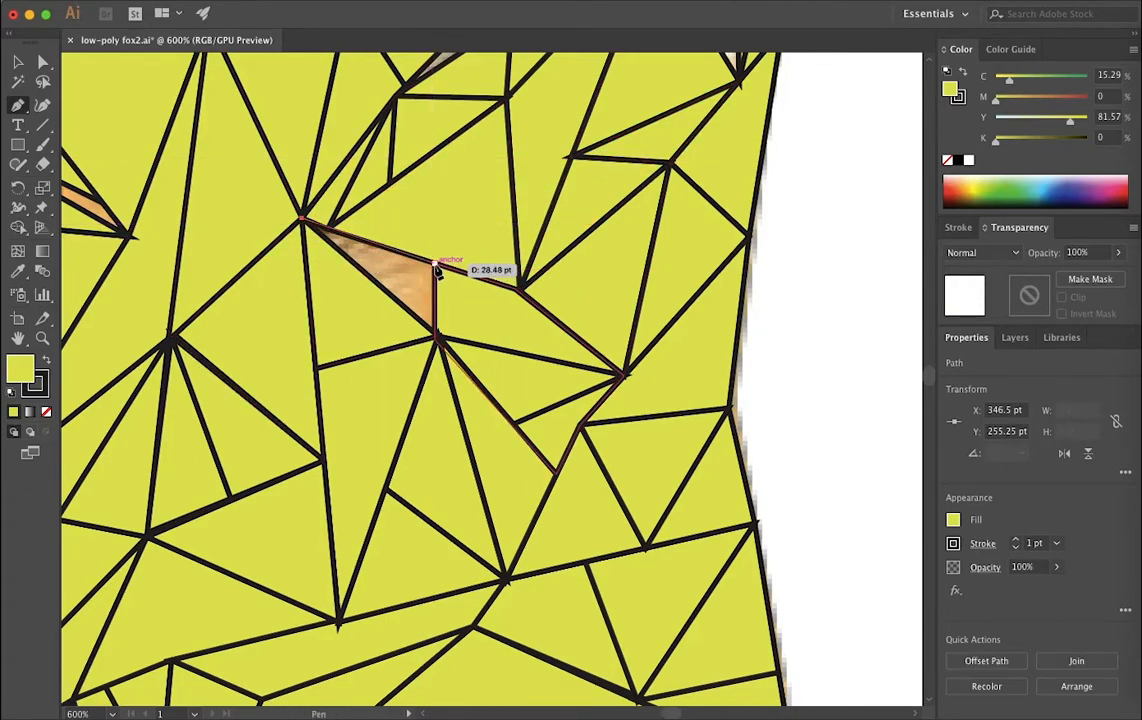
left_click(437, 265)
left_click(437, 335)
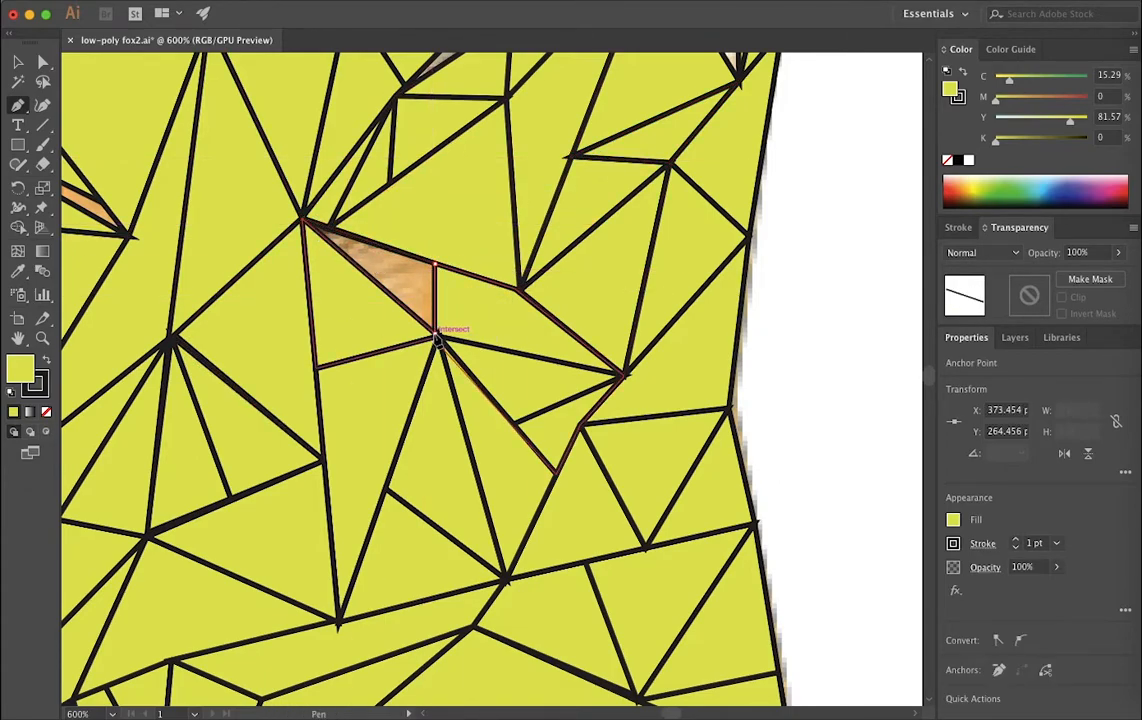
left_click(303, 222)
Cover the thin grey sliver above the filled orange gap with a narrow Pen tool triangle on its three corners.
scroll(535, 160, "up", 4)
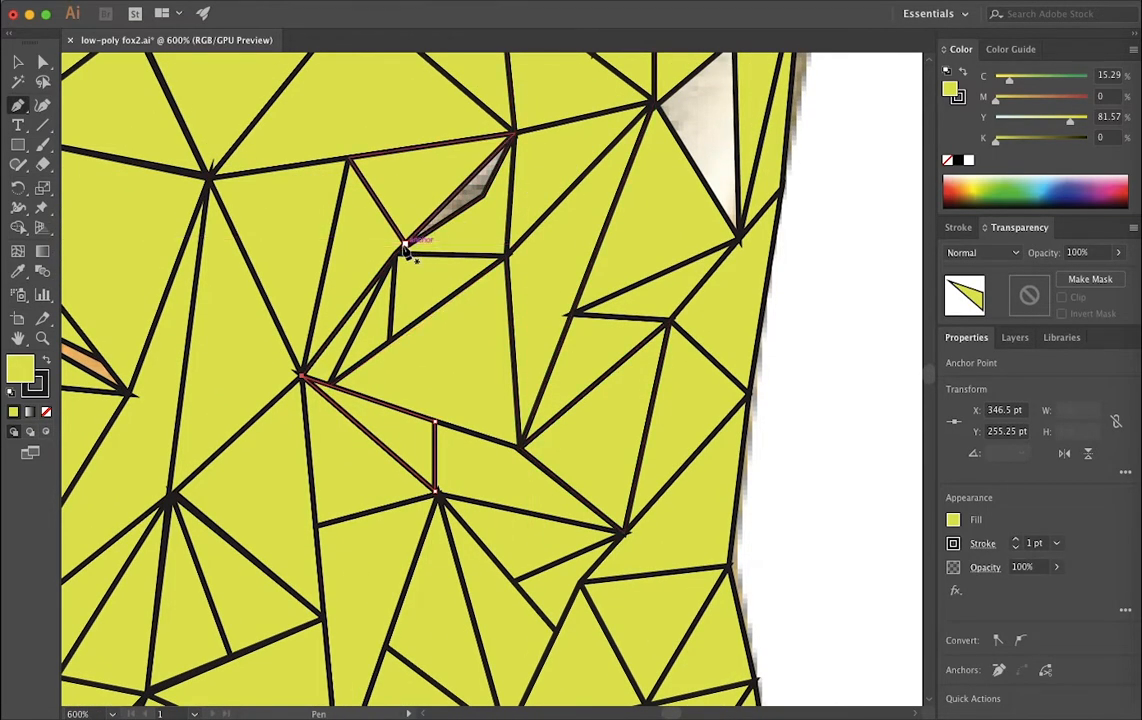
left_click(404, 245)
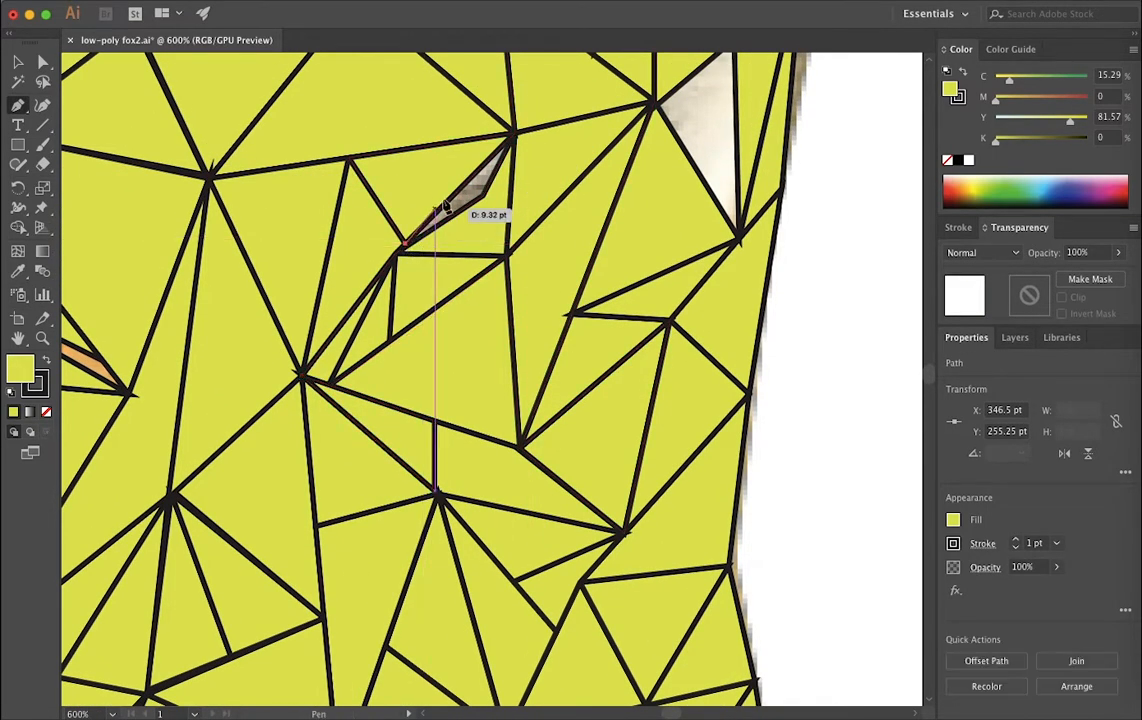
left_click(514, 134)
left_click(485, 196)
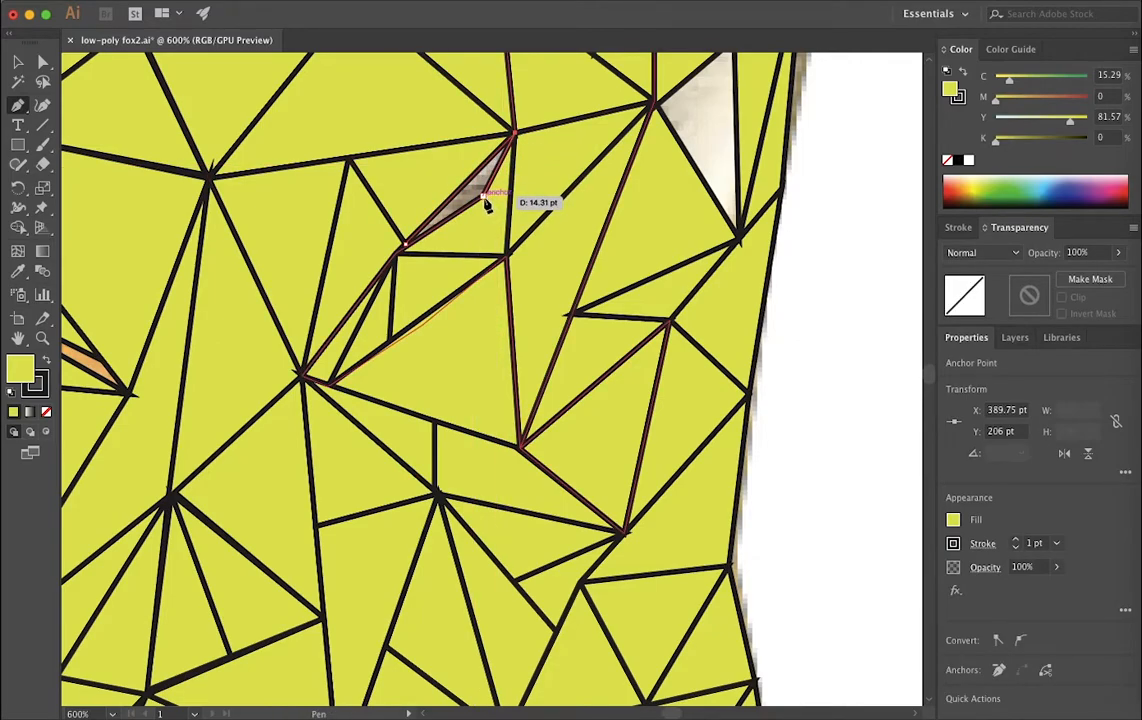
left_click(404, 245)
Fill the cream gap near the base of the right-hand ear with a closed Pen tool triangle.
scroll(718, 135, "up", 1)
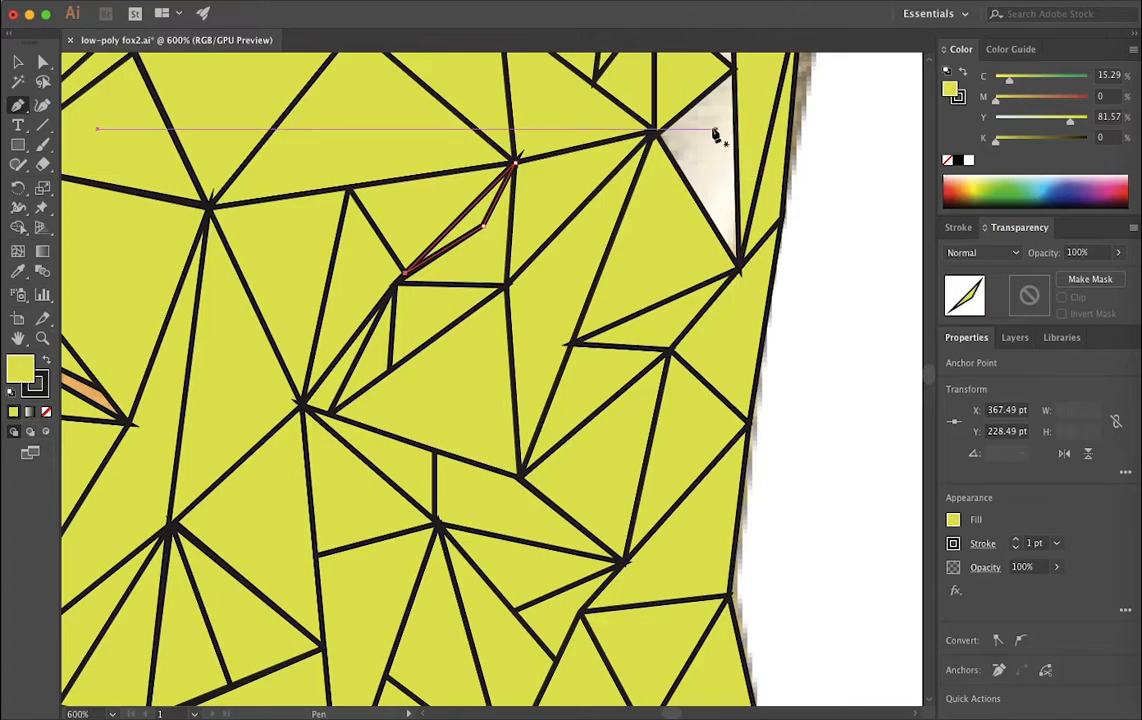
left_click(655, 134)
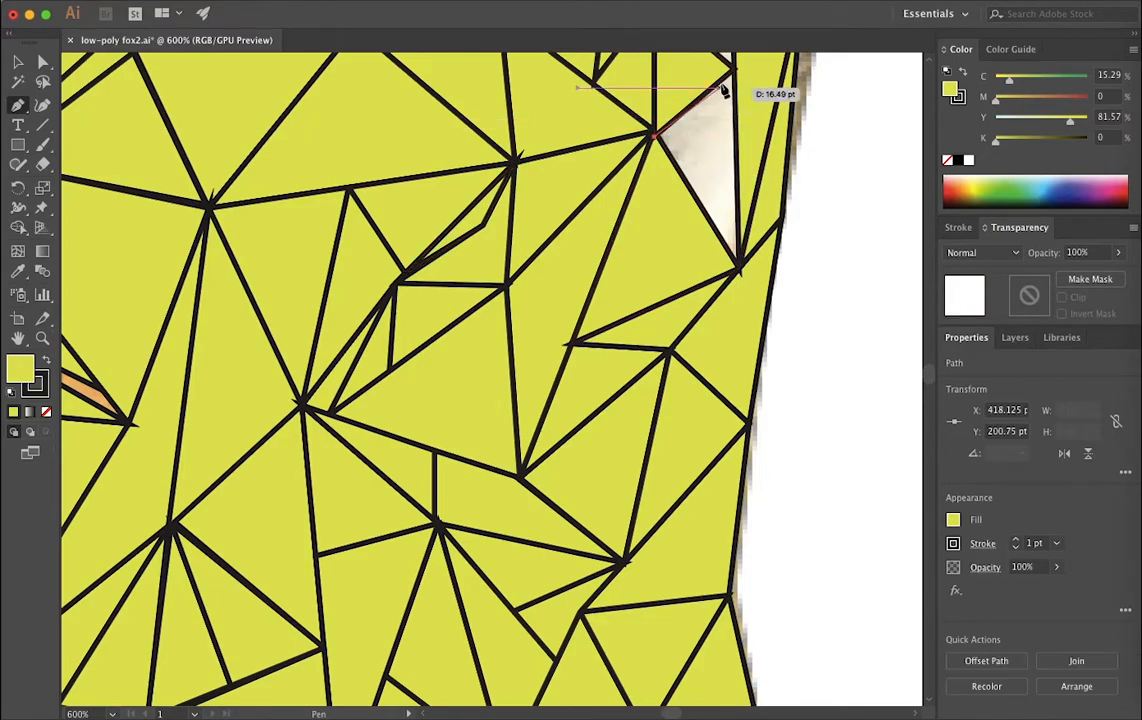
left_click(733, 68)
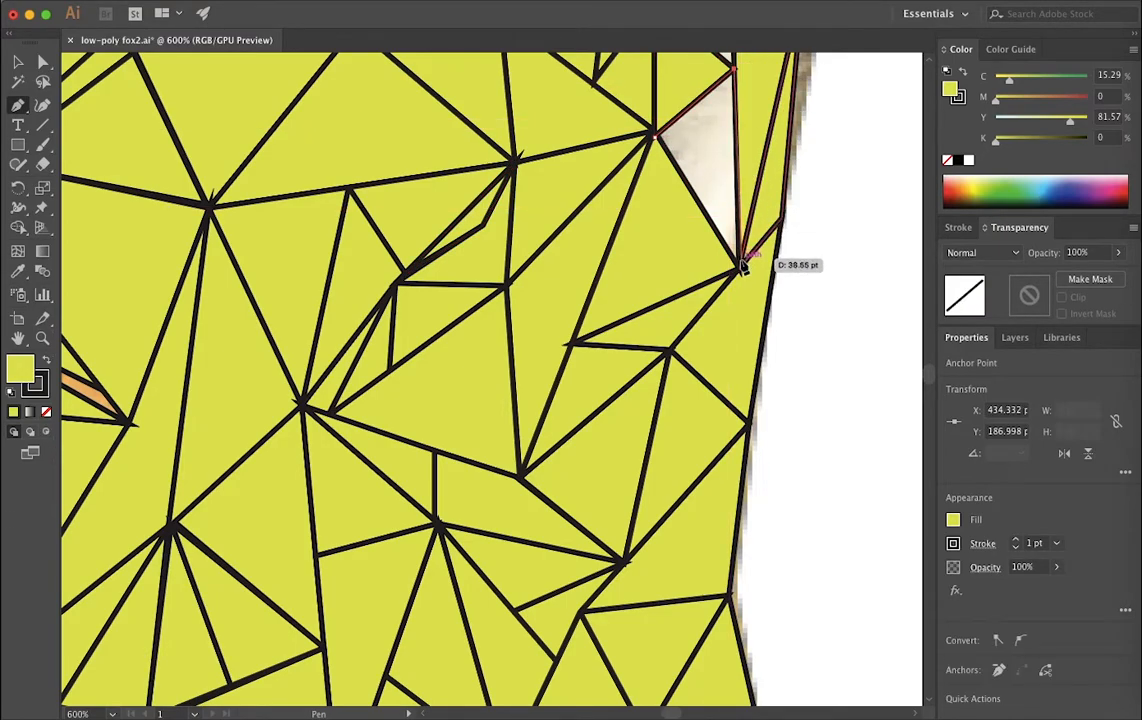
left_click(740, 268)
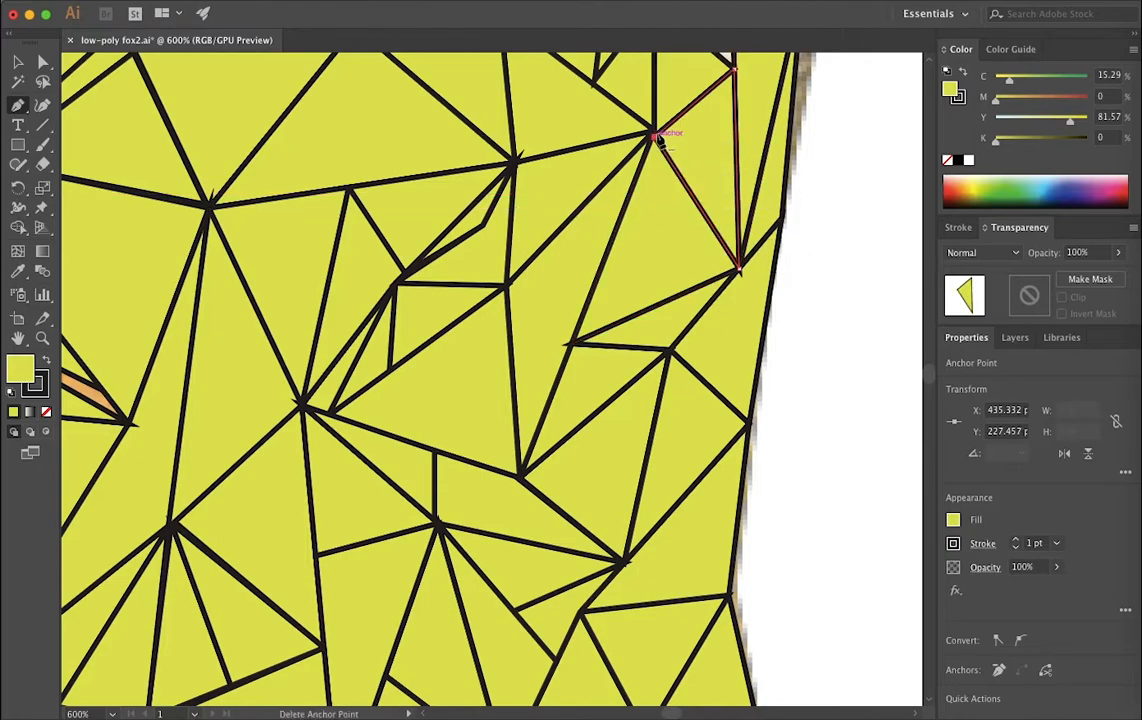
left_click(655, 133)
Draw two Pen tool triangles in the right-hand ear, covering the cream gap at its outer edge and the grey gap beside it.
scroll(701, 122, "up", 10)
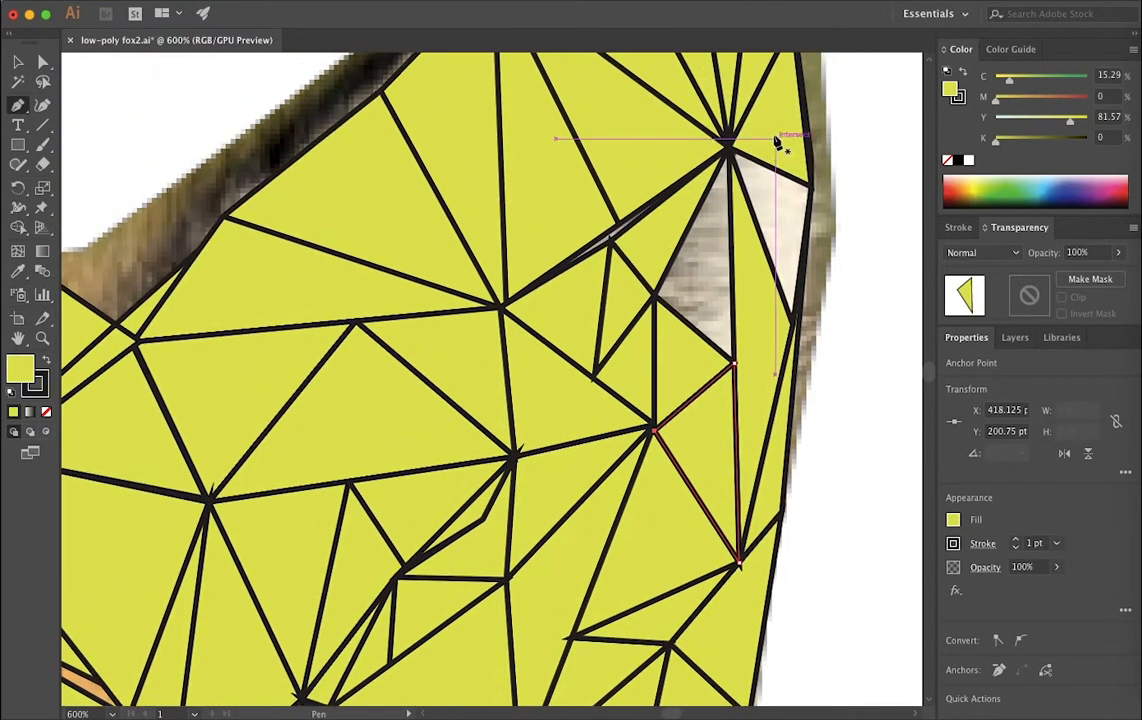
scroll(777, 143, "up", 2)
left_click(731, 175)
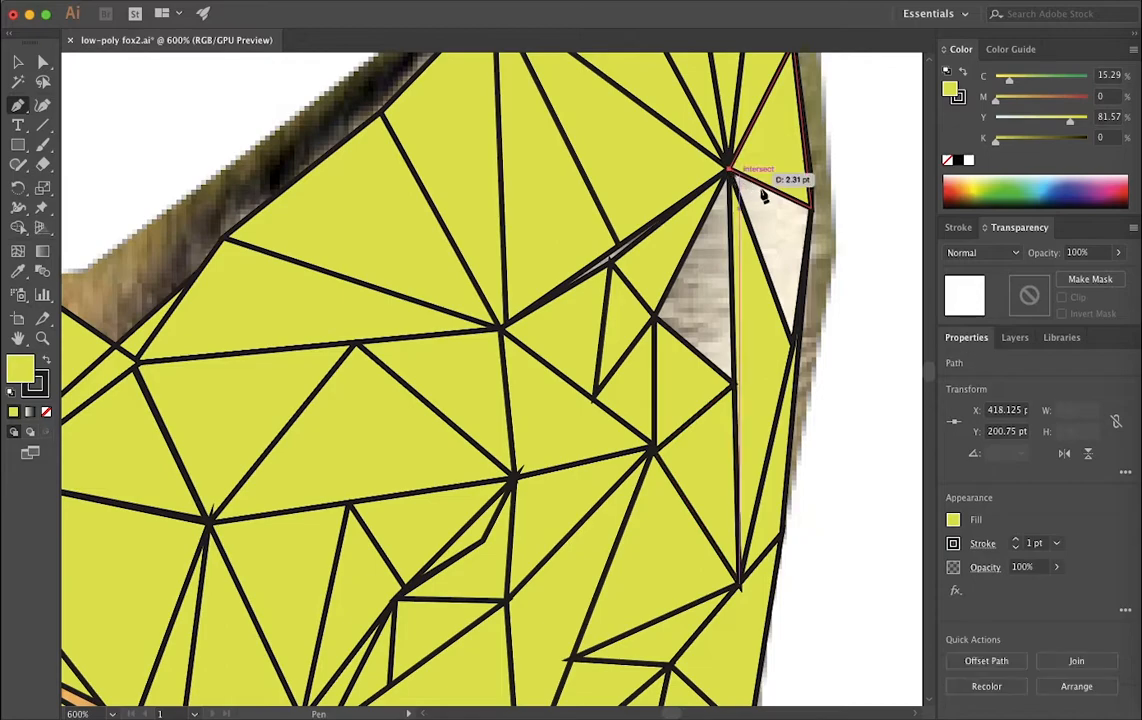
left_click(810, 208)
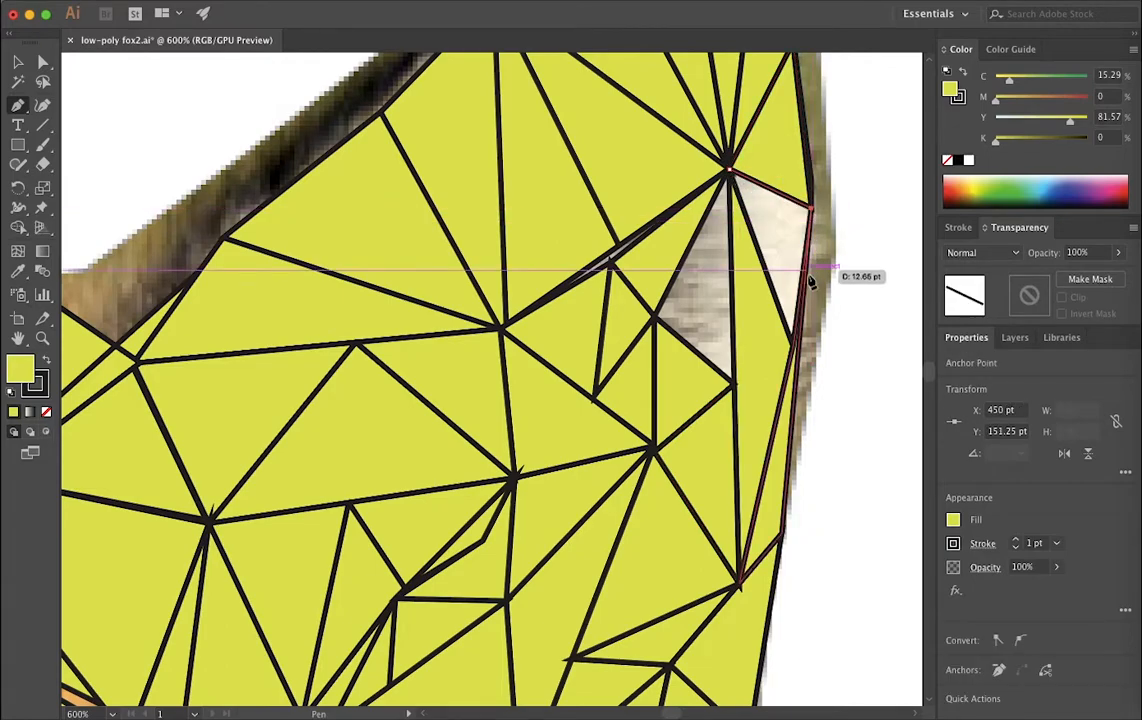
left_click(790, 344)
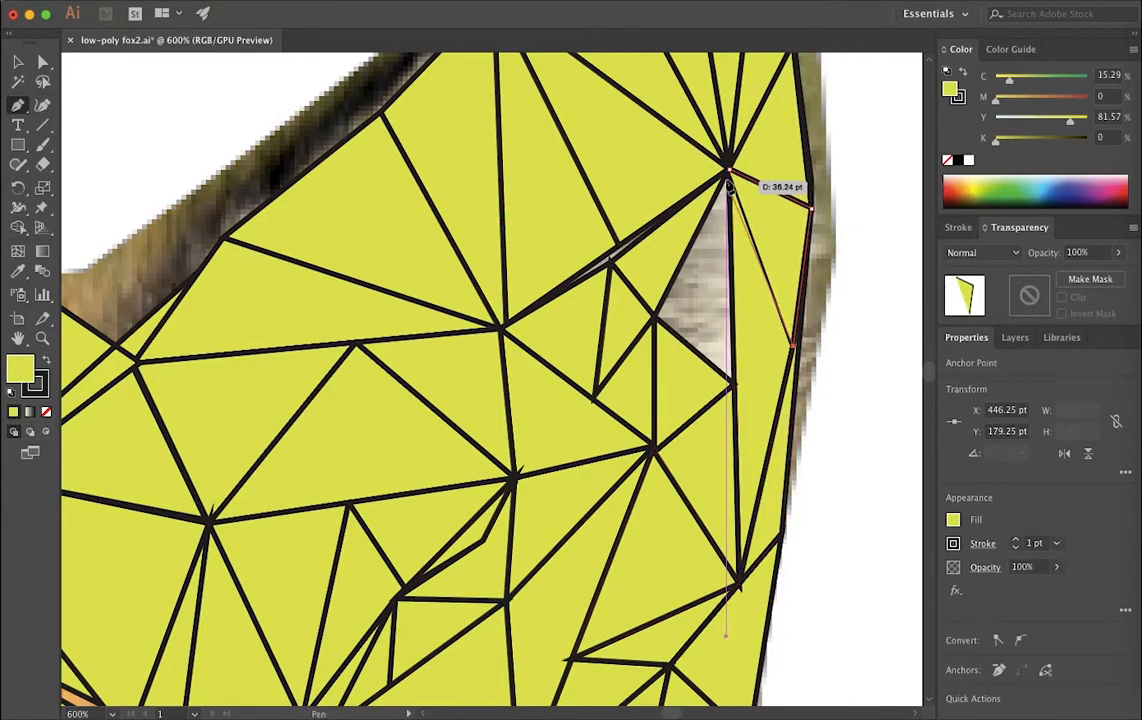
left_click(736, 386)
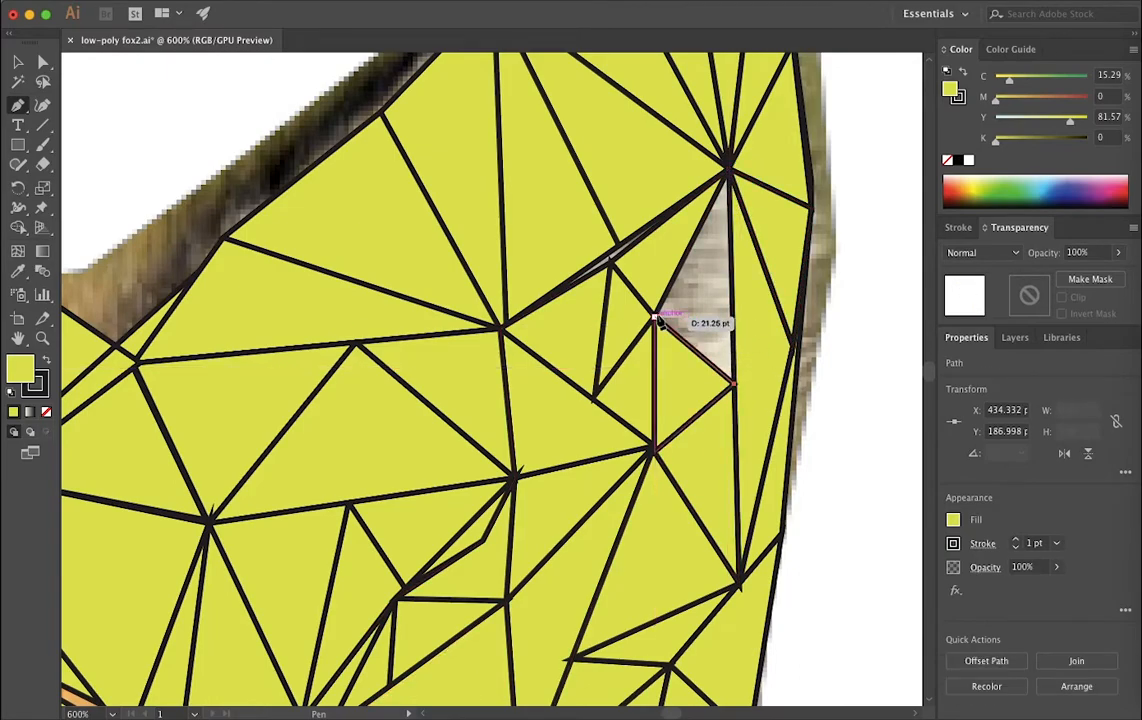
left_click(655, 318)
left_click(731, 170)
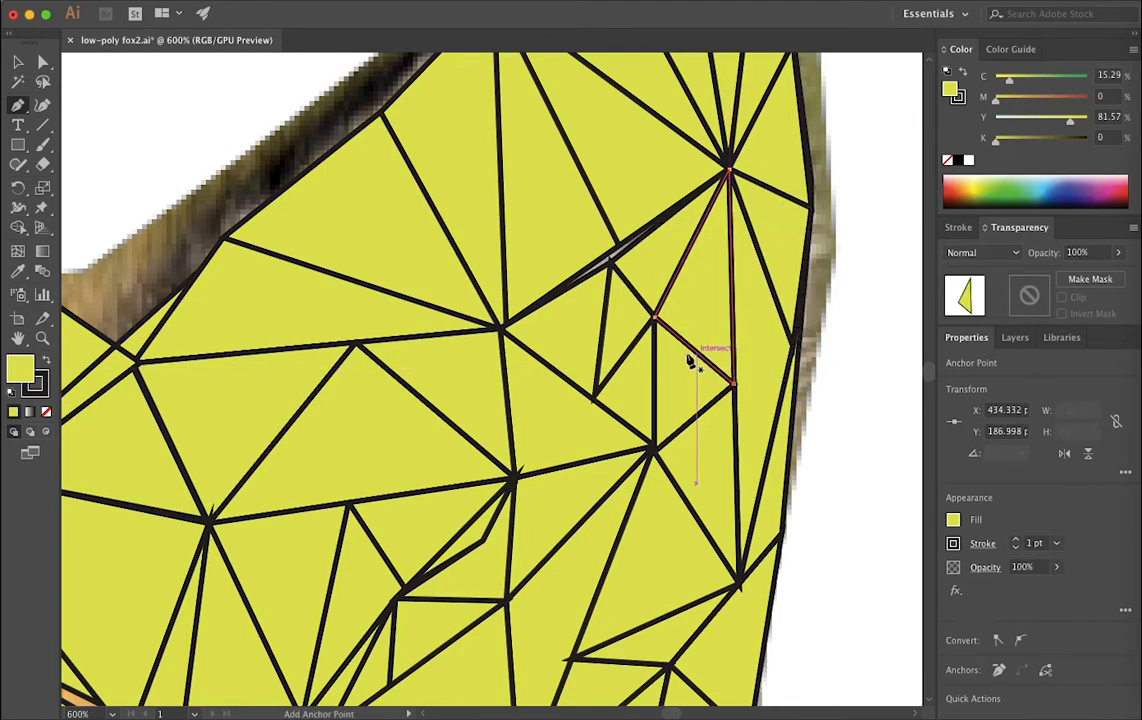
Close the long, thin orange sliver on the forehead below the right-hand ear with a Pen tool triangle.
scroll(461, 455, "up", 3)
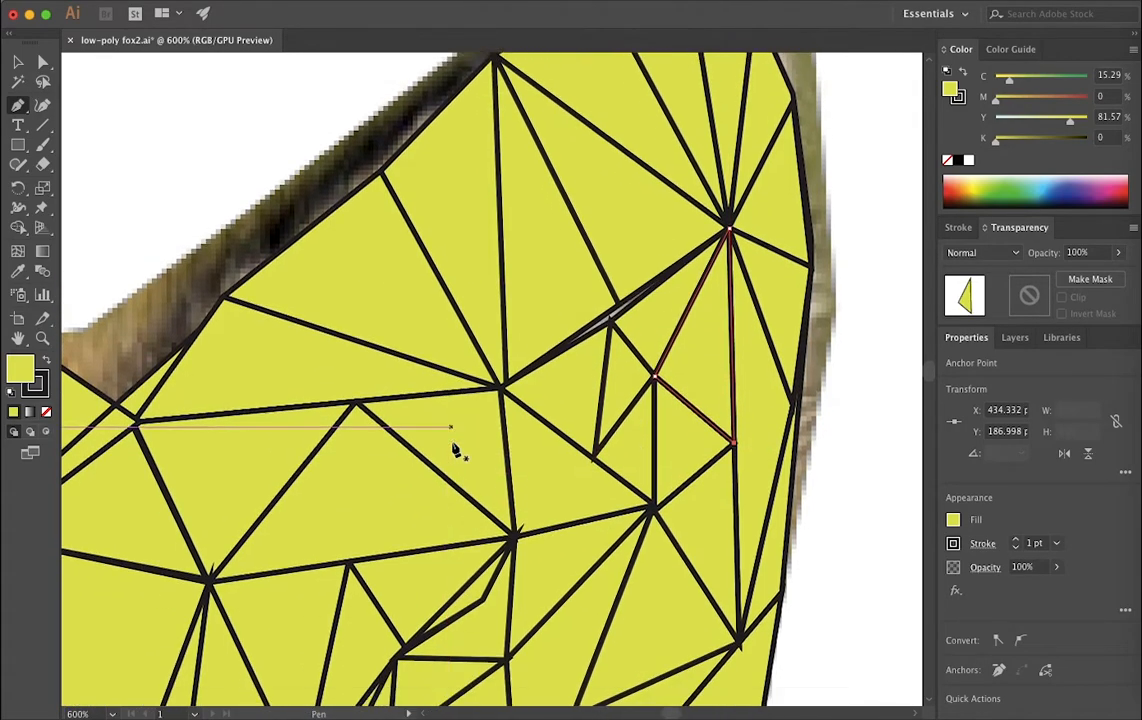
scroll(461, 455, "down", 6)
scroll(461, 455, "left", 15)
scroll(462, 455, "right", 5)
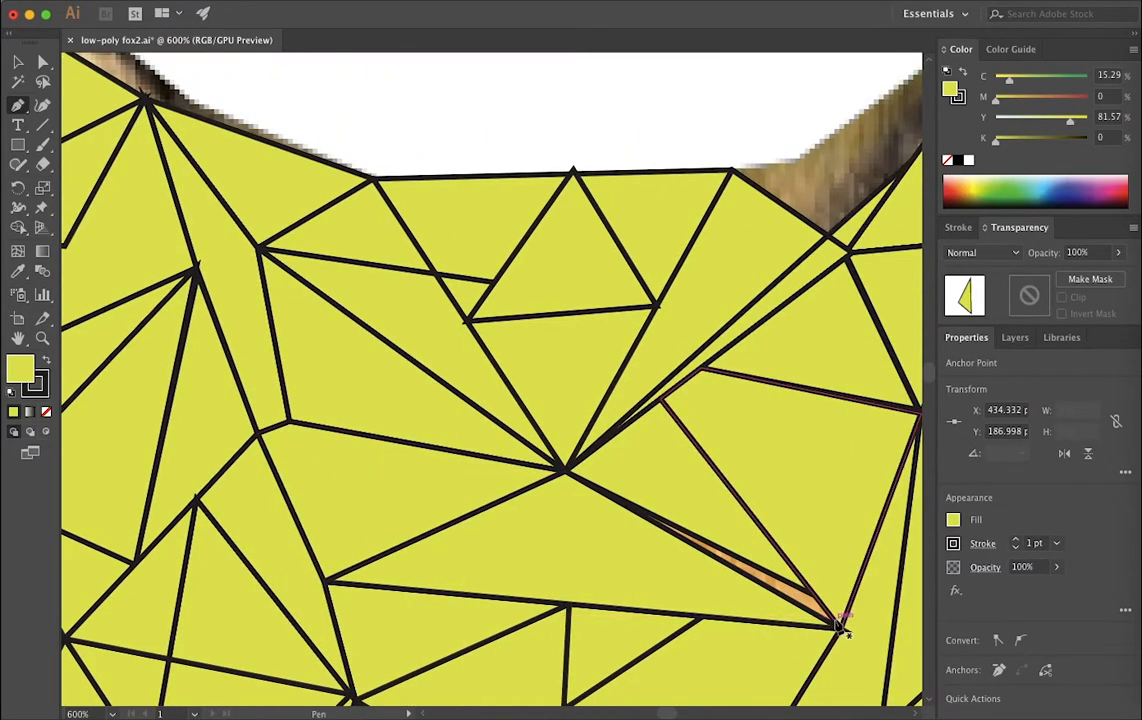
left_click(842, 630)
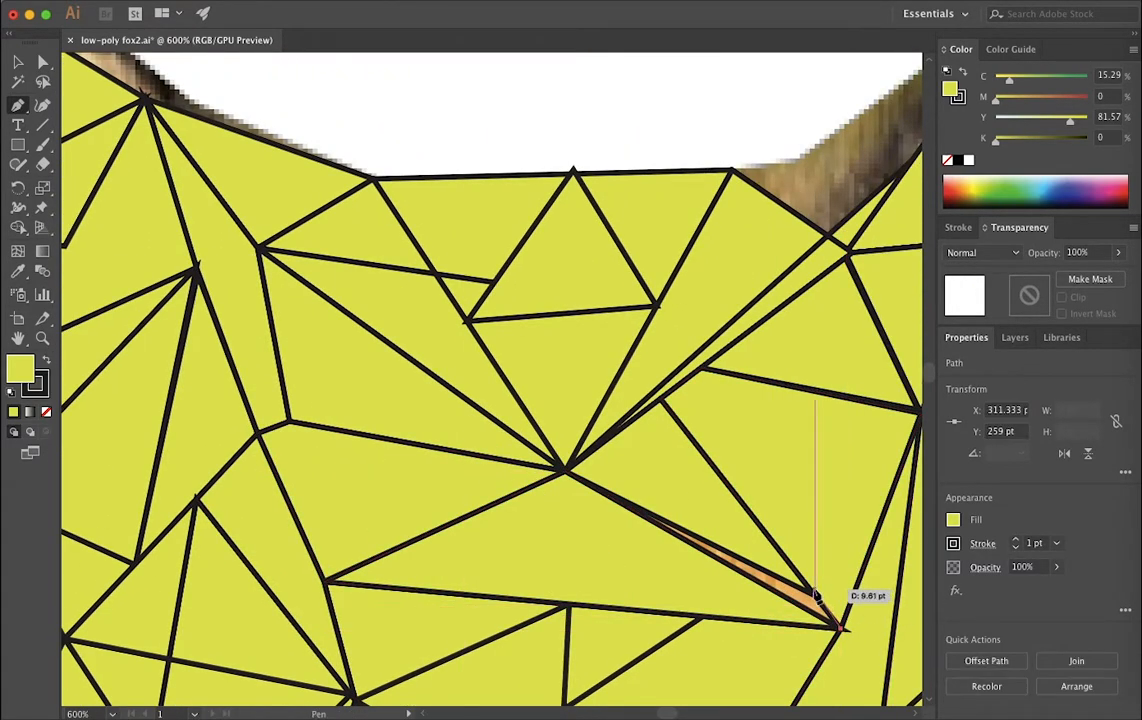
left_click(813, 596)
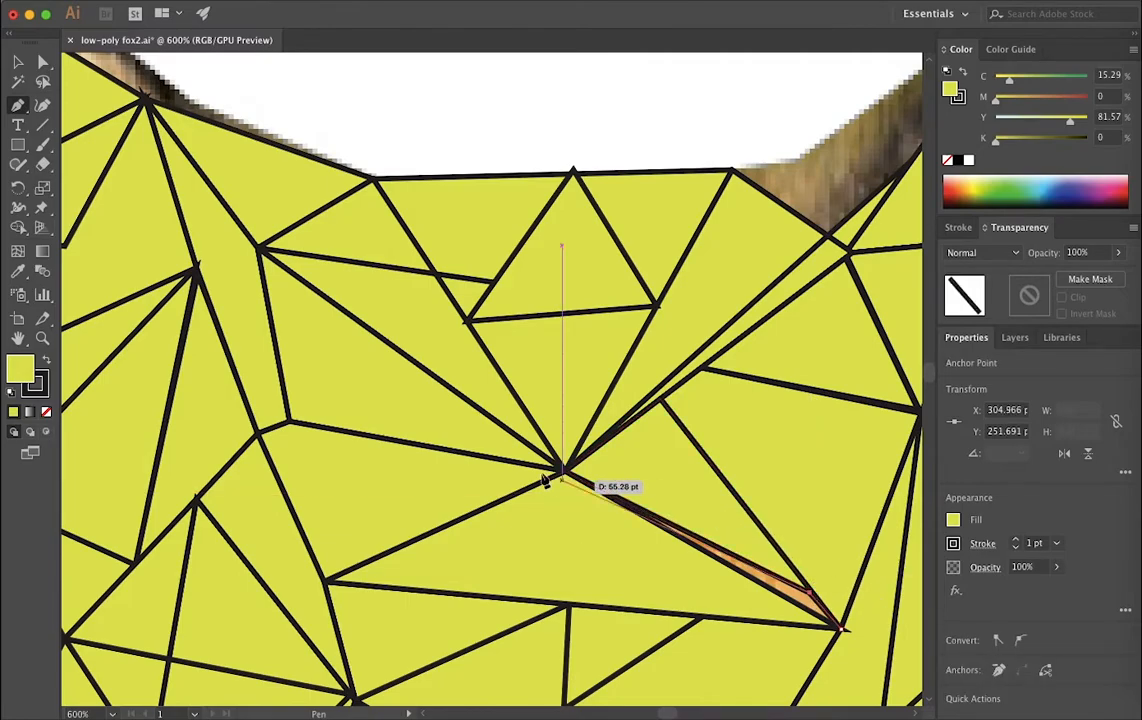
left_click(568, 472)
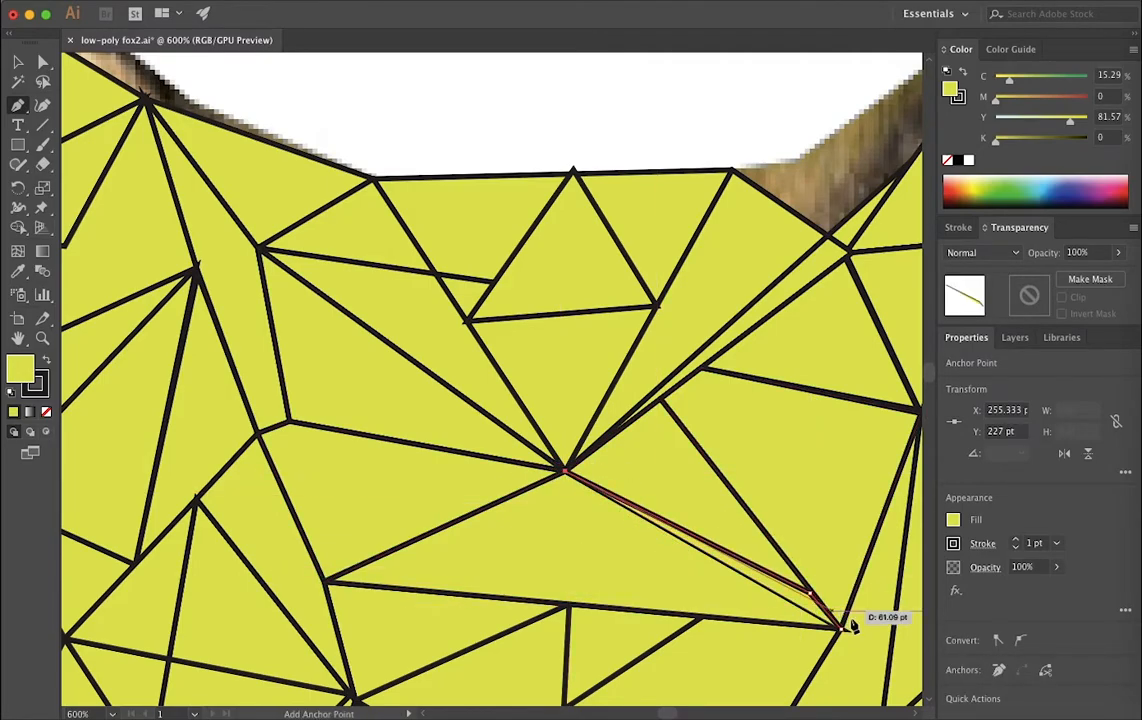
left_click(843, 630)
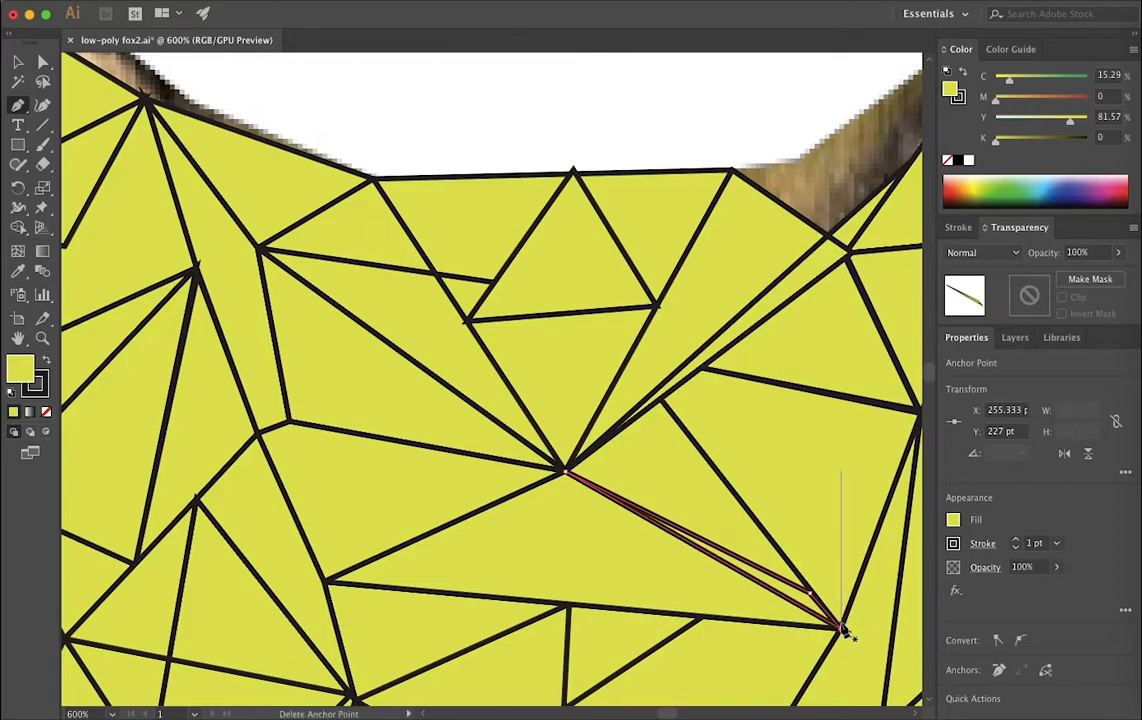
scroll(581, 599, "left", 10)
scroll(581, 599, "down", 3)
scroll(581, 599, "right", 5)
scroll(581, 599, "up", 10)
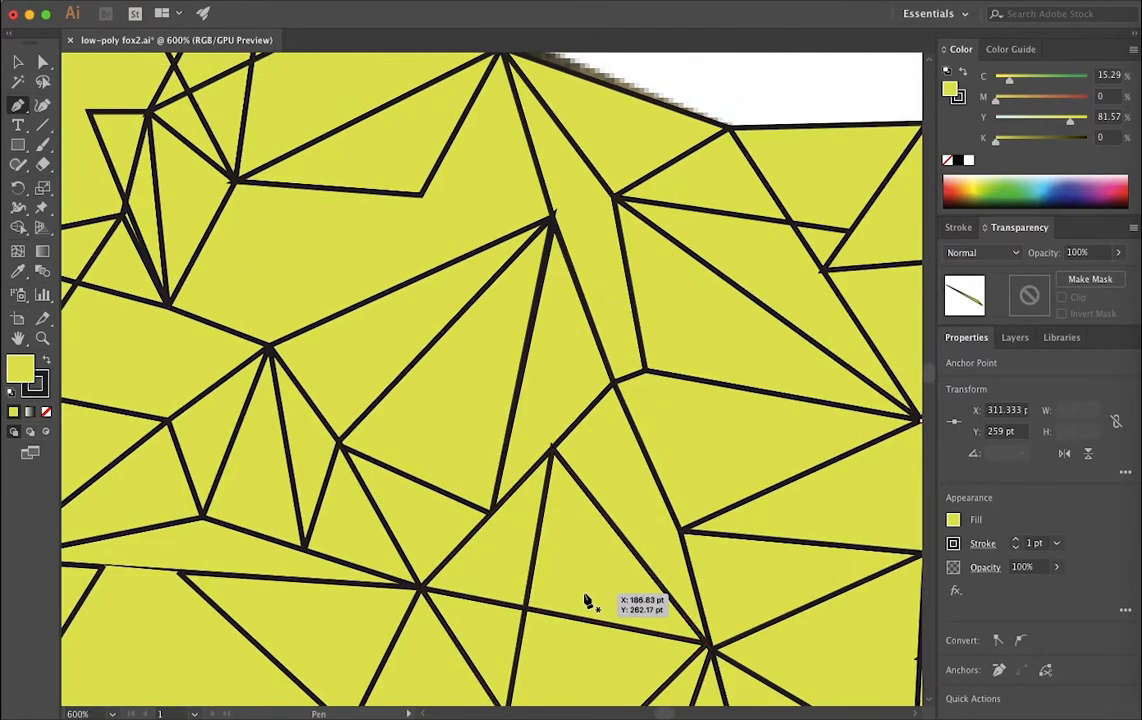
Examine the yellow tracing across the ears, forehead and face for remaining unfilled gaps.
scroll(570, 580, "left", 5)
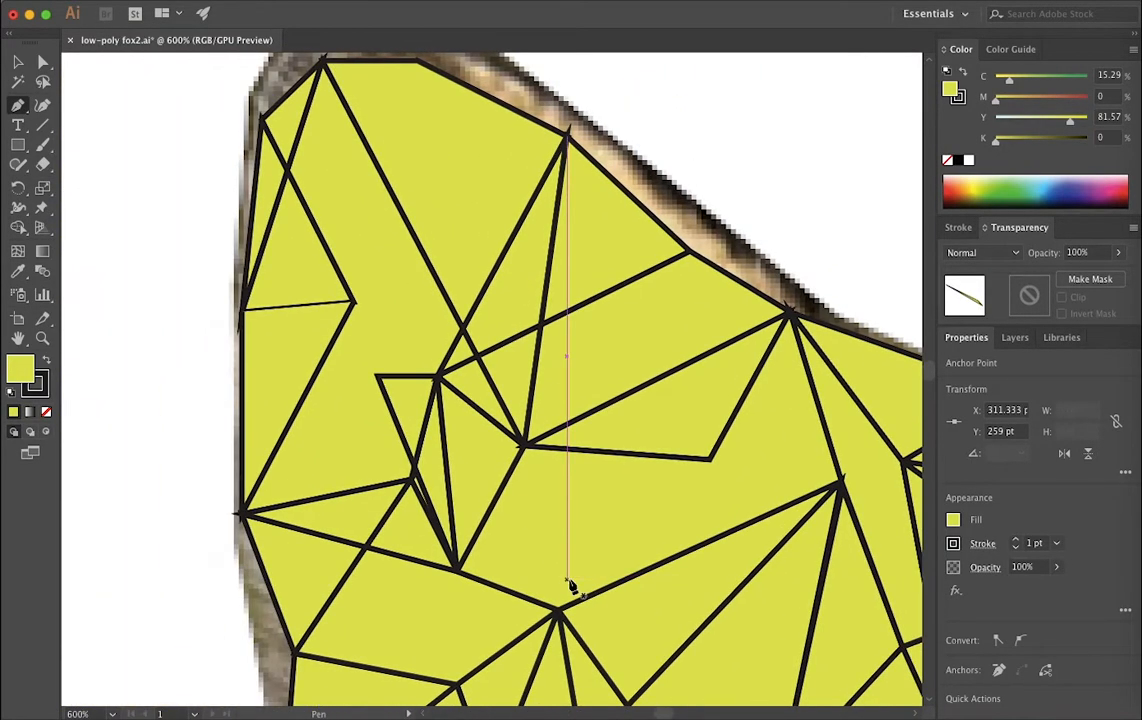
scroll(570, 580, "right", 20)
scroll(565, 585, "down", 5)
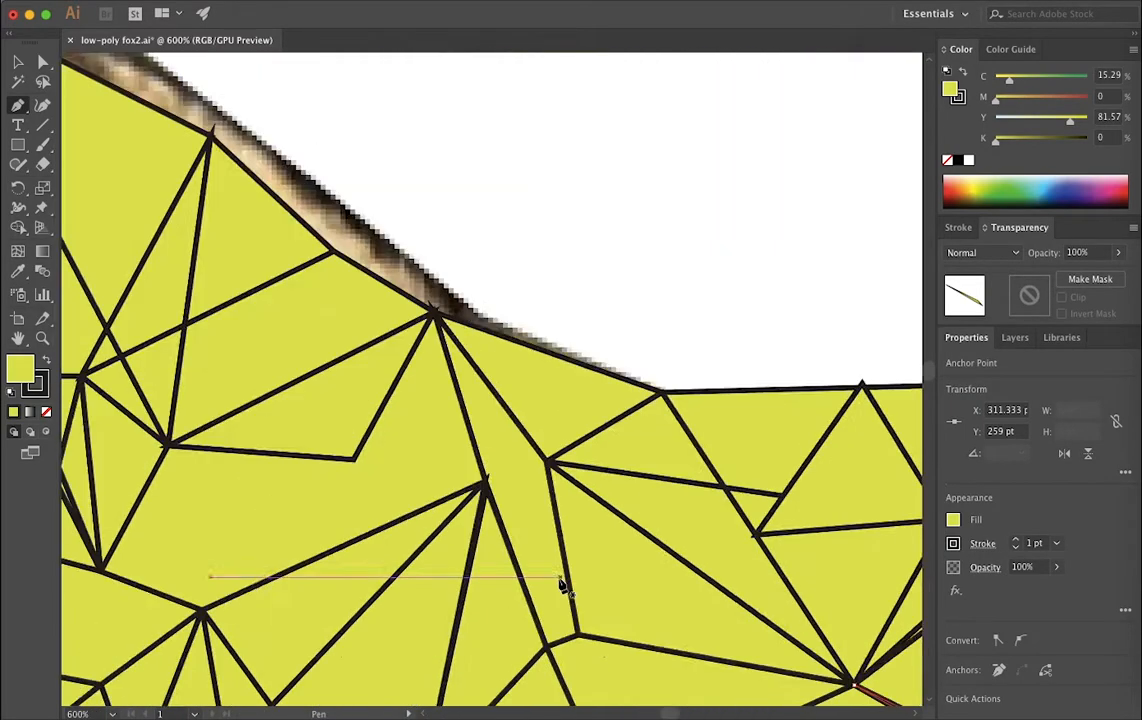
scroll(602, 597, "down", 10)
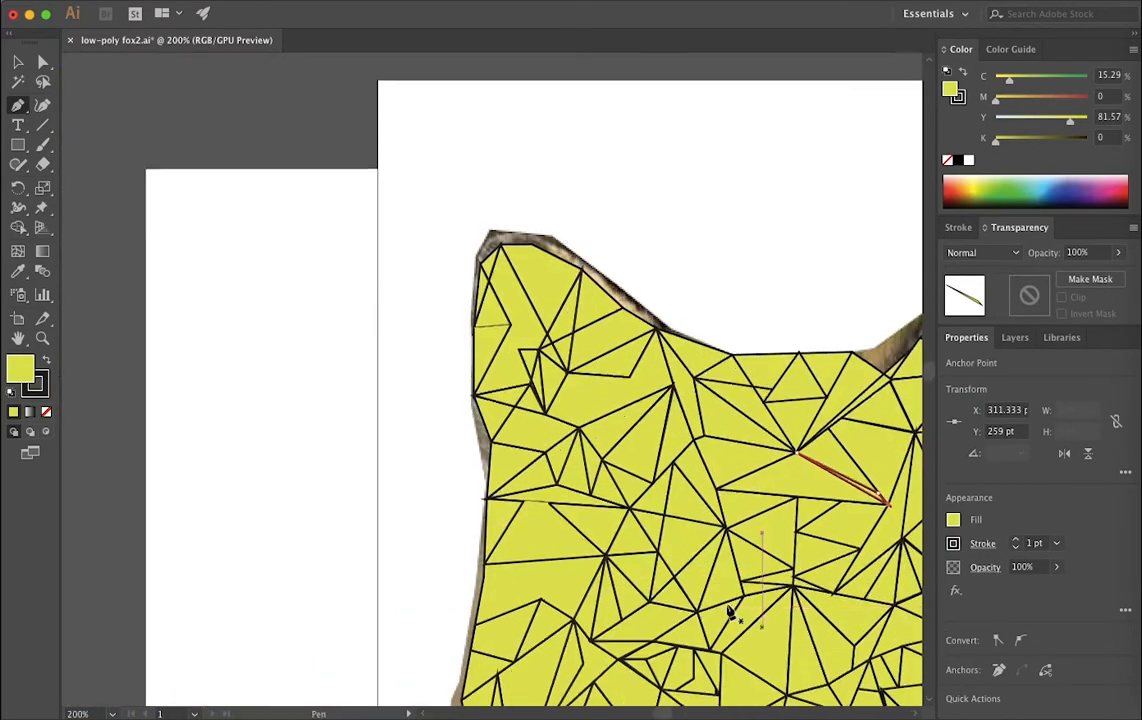
left_click(541, 487)
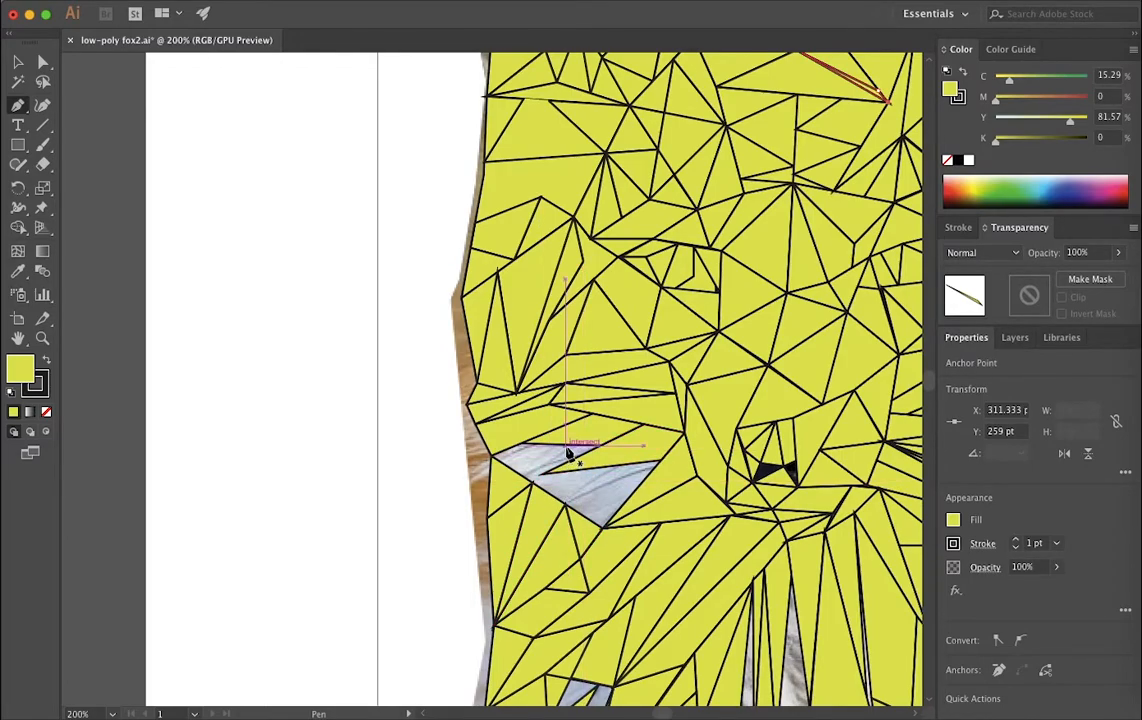
scroll(576, 455, "left", 3)
scroll(579, 457, "right", 4)
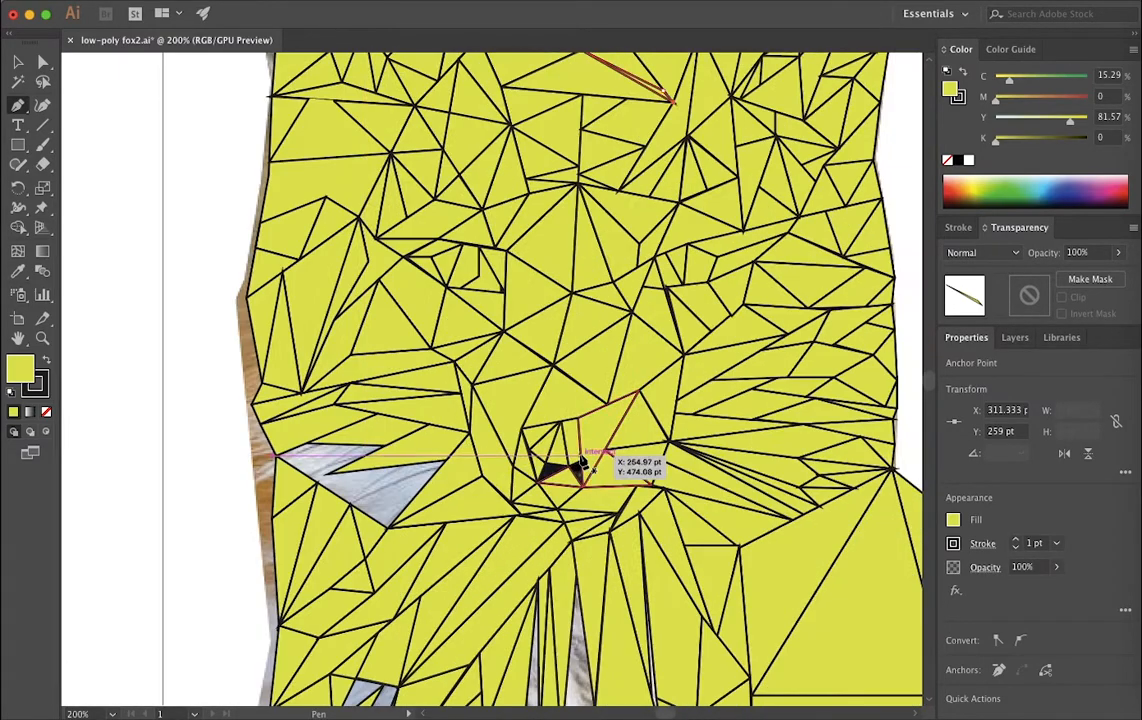
Start a Pen tool shape over the grey gap in the left-hand cheek, from its outer corner to the pointed notch.
scroll(357, 467, "up", 6)
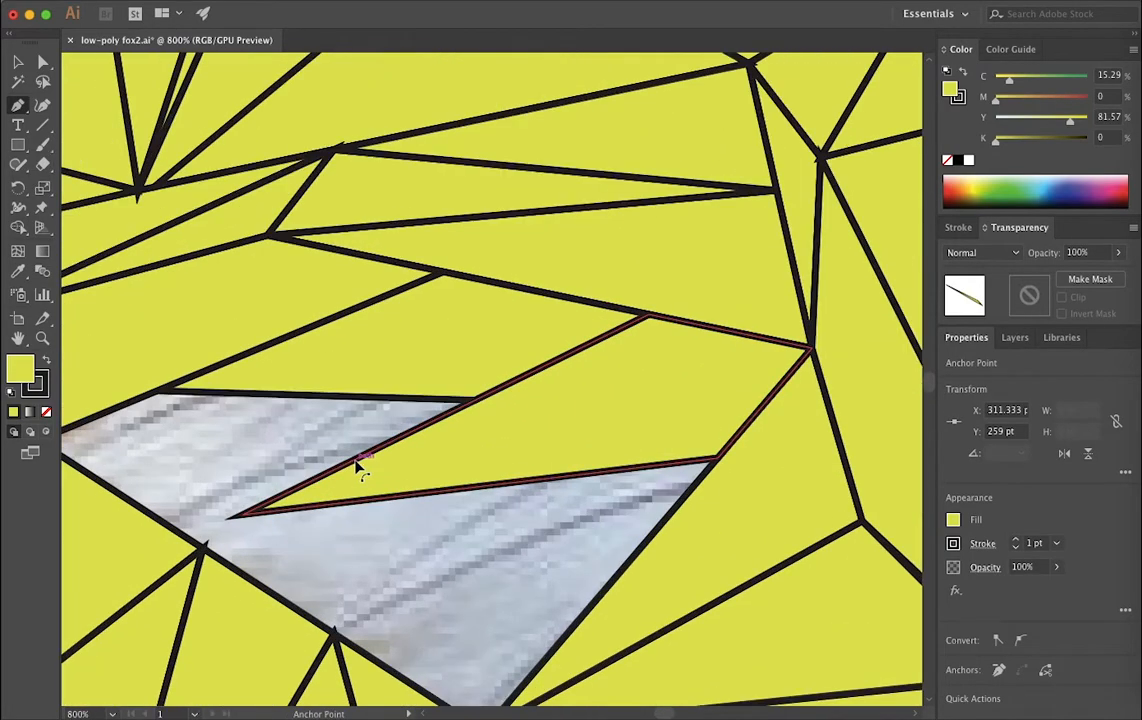
scroll(323, 485, "down", 4)
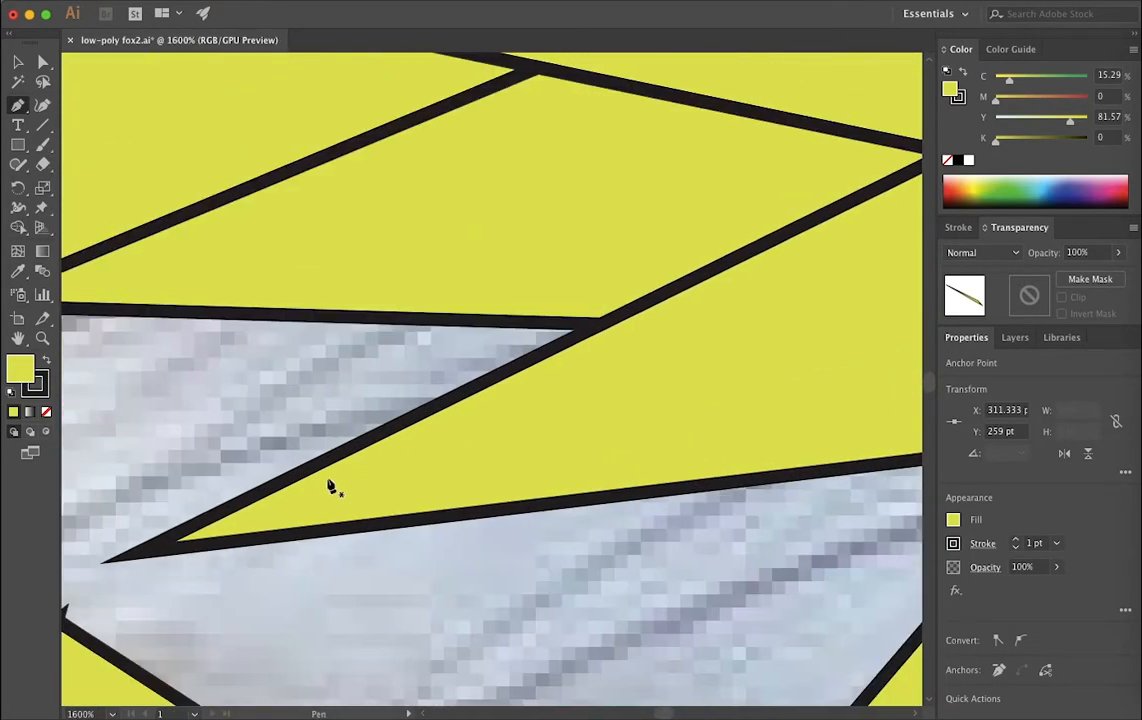
scroll(333, 484, "down", 1)
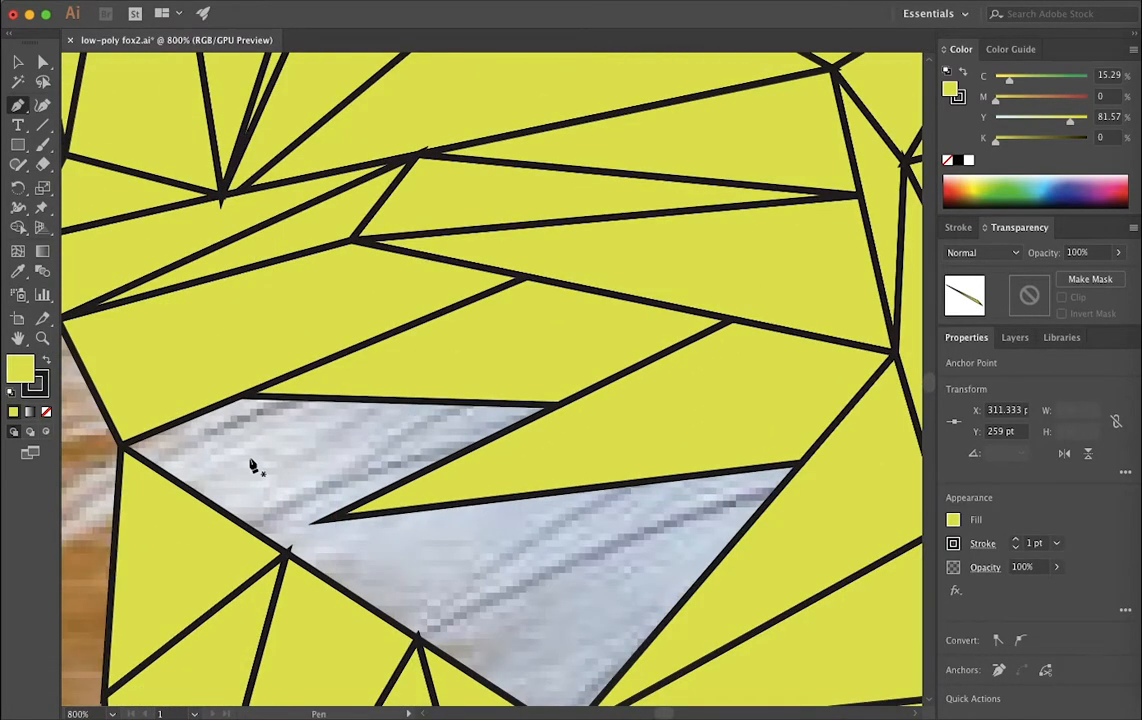
left_click(121, 445)
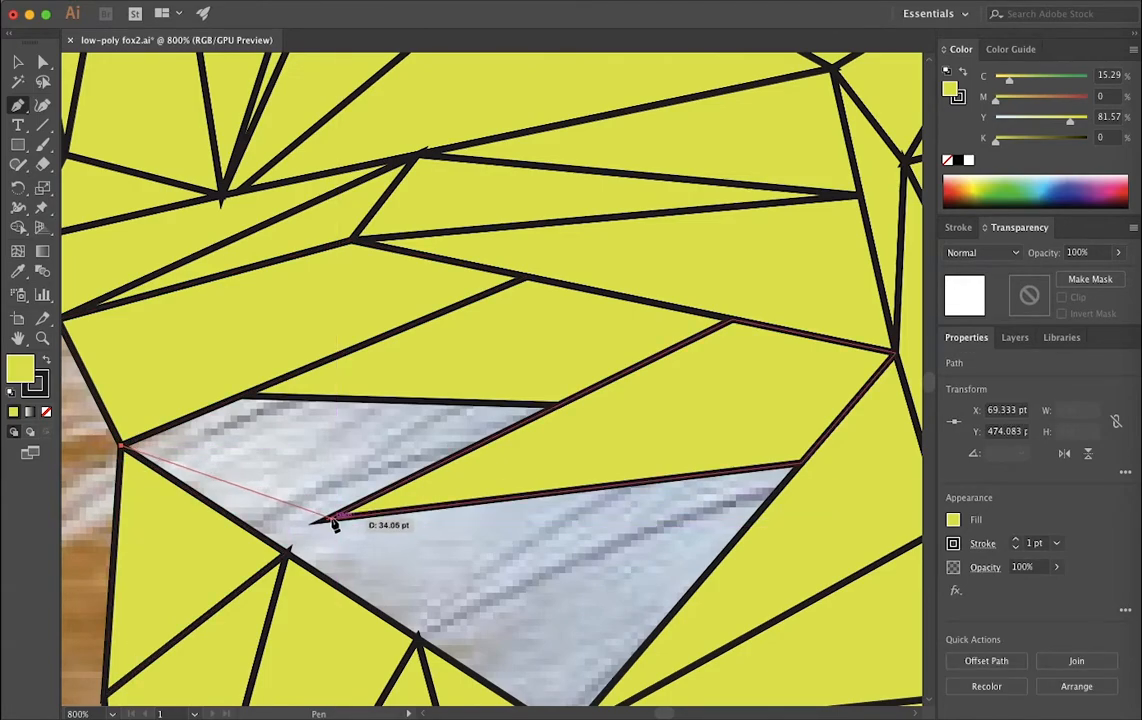
left_click(325, 518)
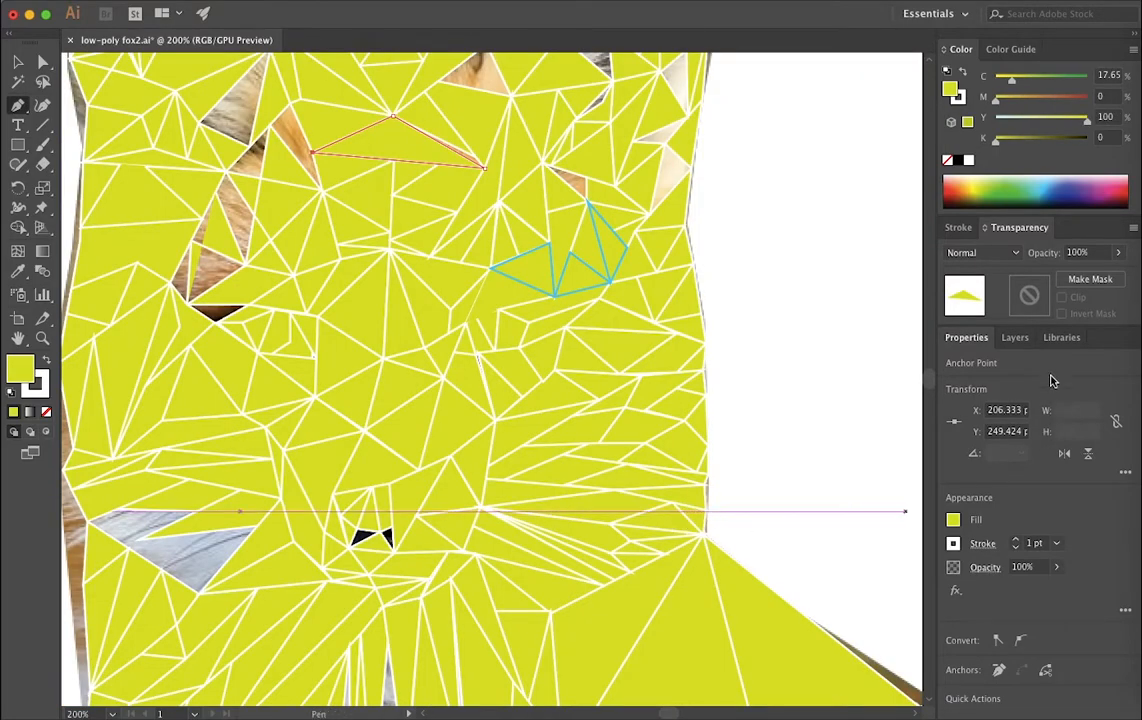
Select all the traced shapes on the Tracing Layer and set their fill to None.
left_click(1016, 340)
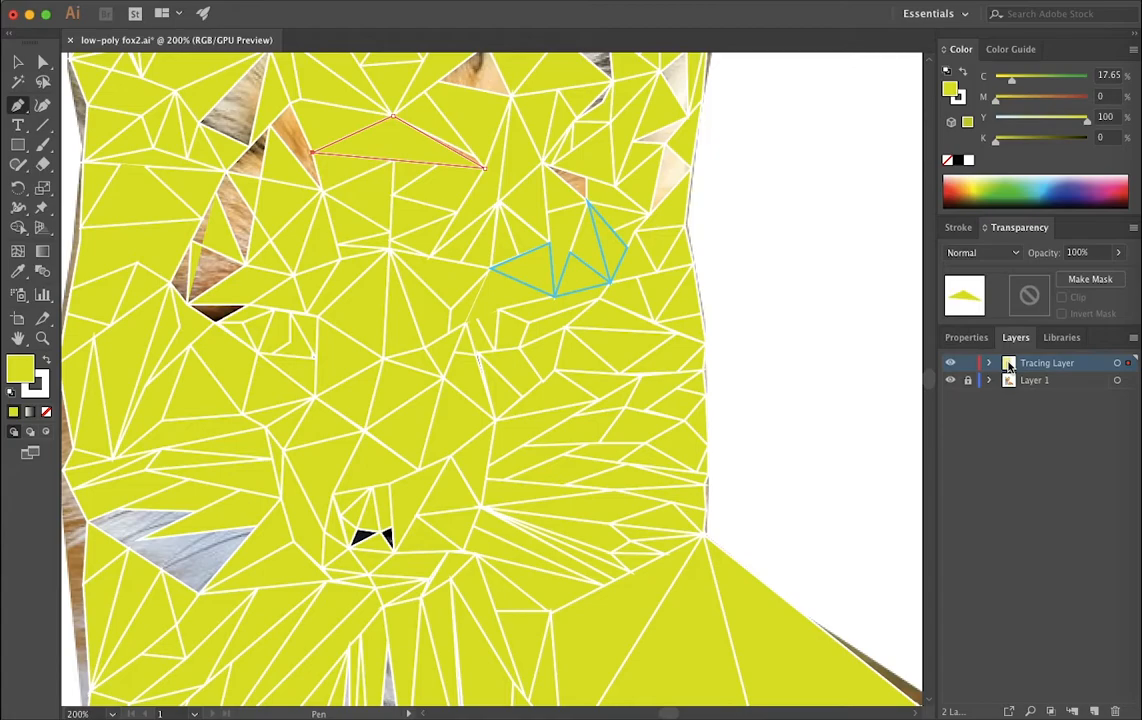
key("super+a")
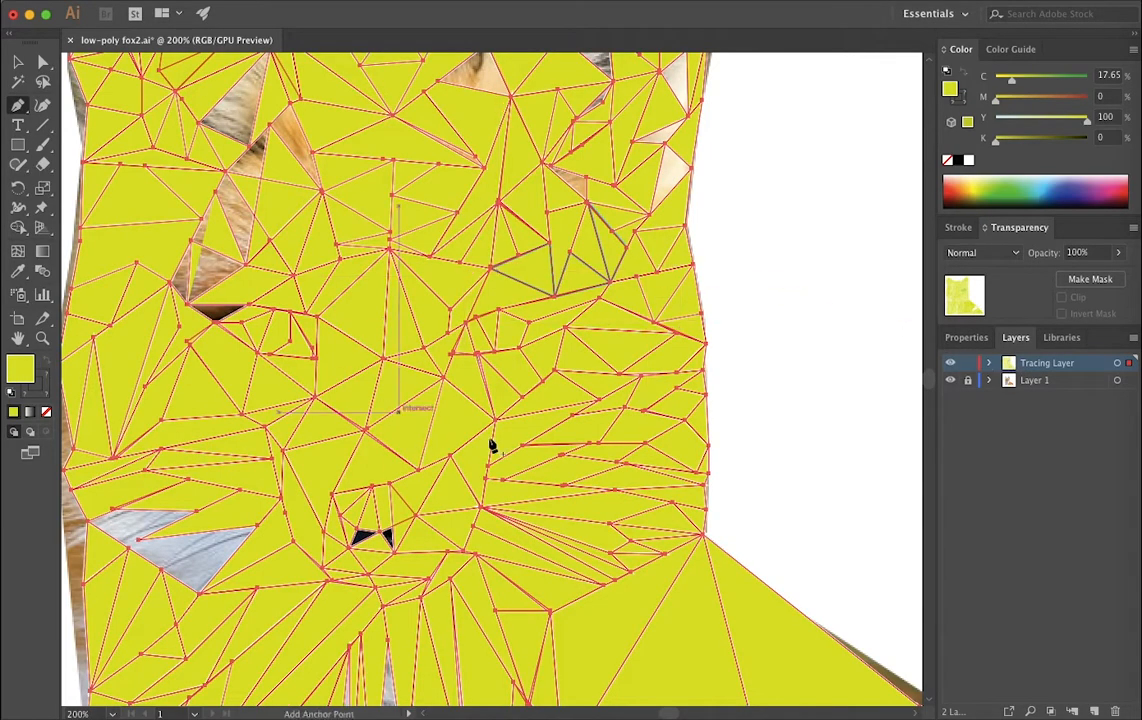
left_click(966, 337)
left_click(953, 521)
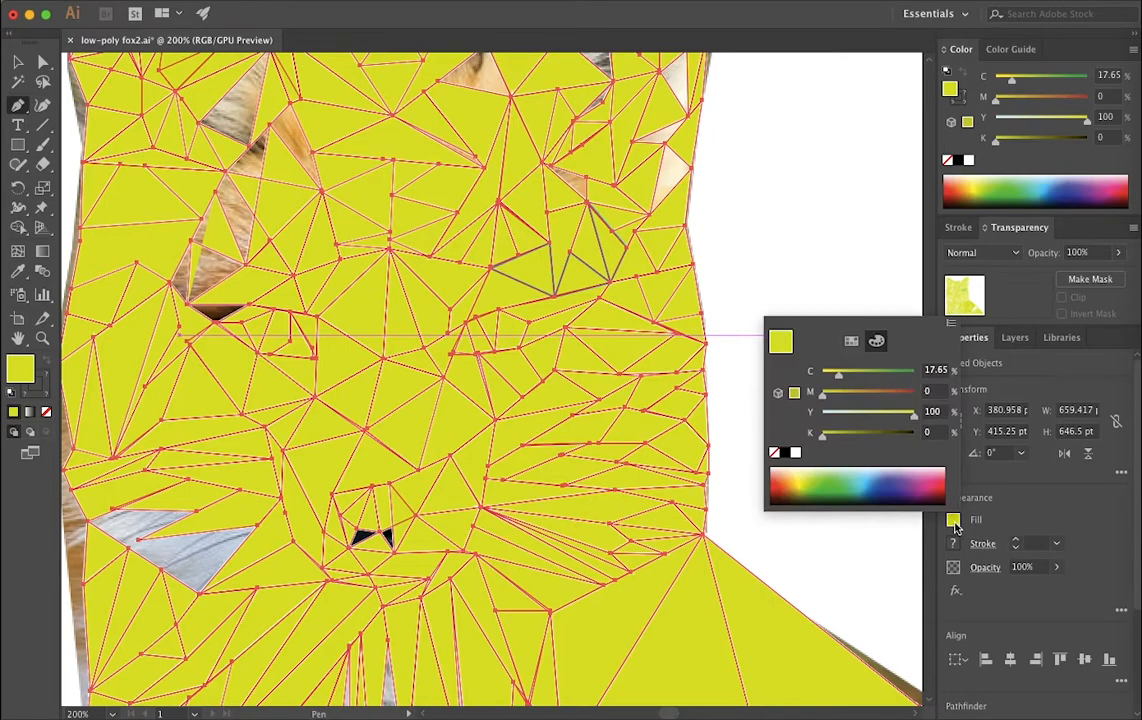
left_click(774, 455)
Set the stroke of all the selected tracing shapes to black.
left_click(954, 545)
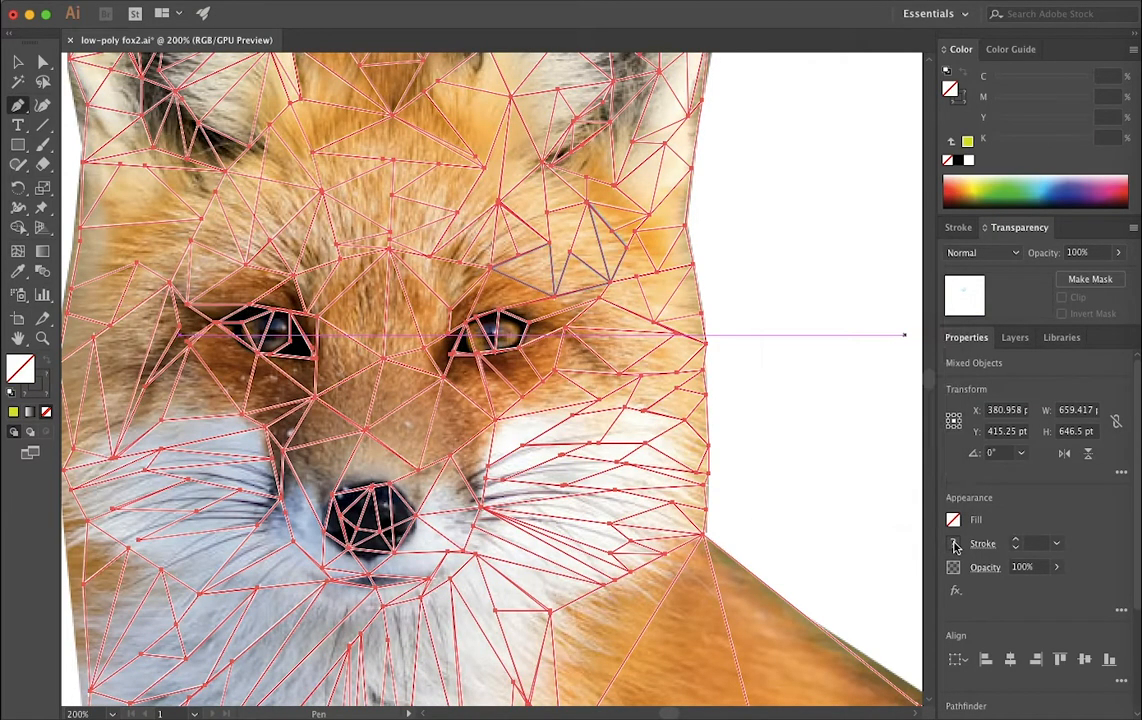
left_click(955, 545)
left_click(787, 477)
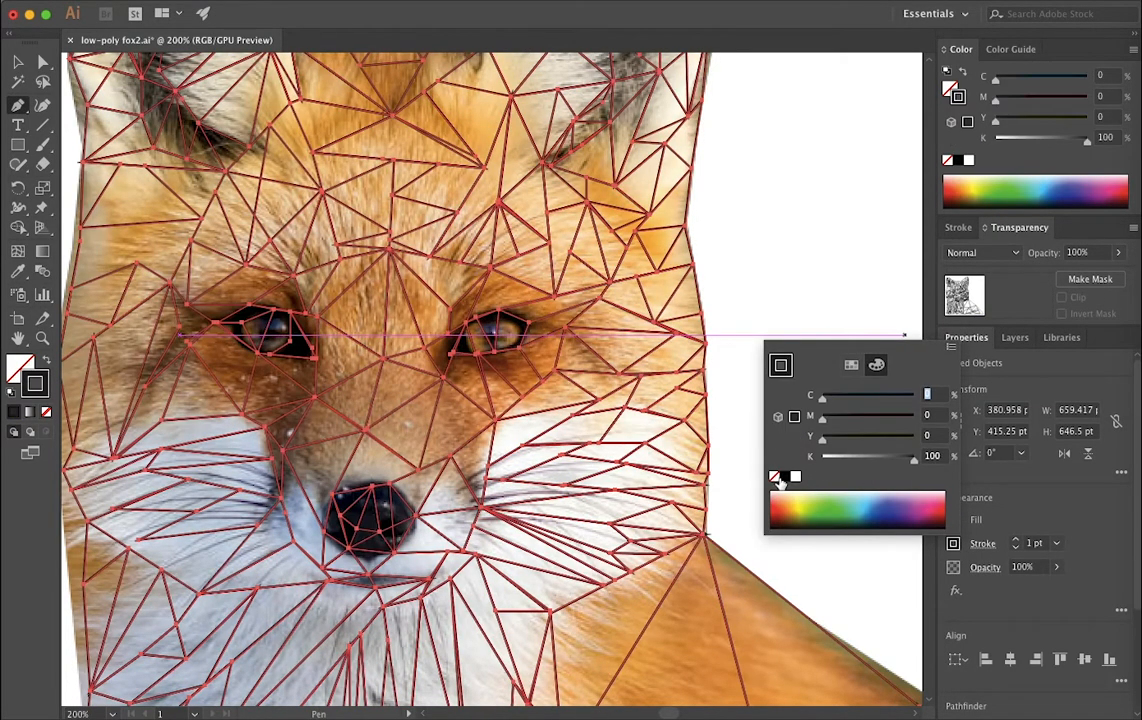
left_click(765, 271)
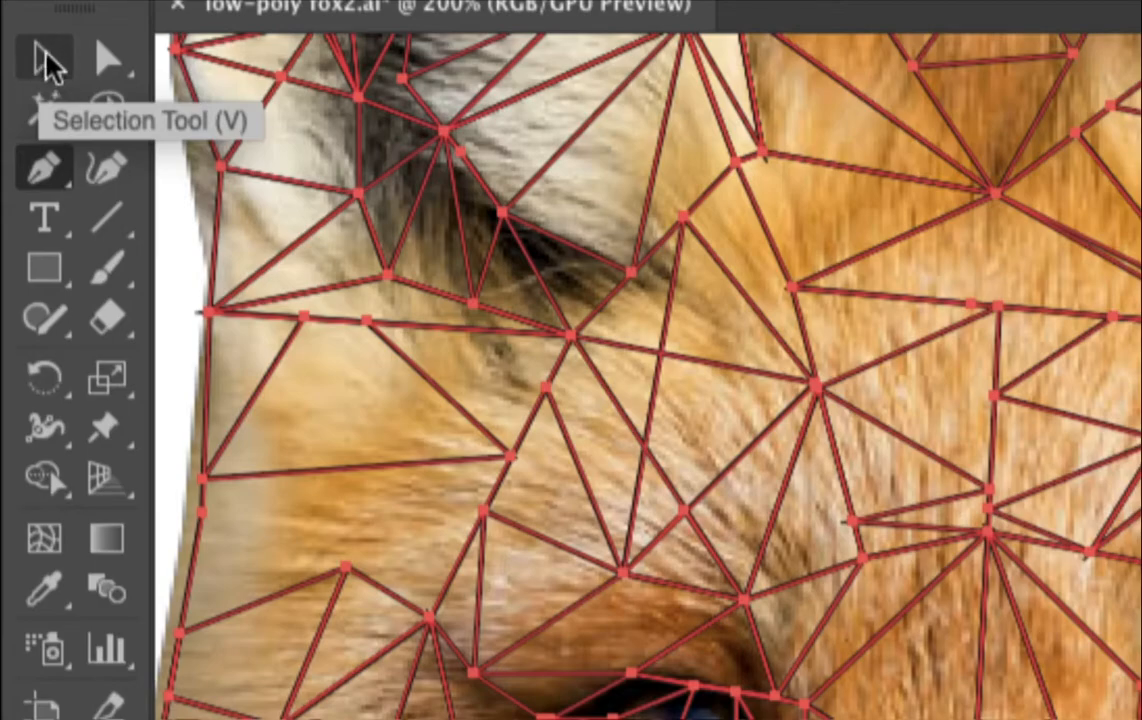
Select only the tall triangle at the inner base of the left-hand ear and fill it with a tan sampled by Eyedropper from inside it.
left_click(47, 56)
left_click(296, 129)
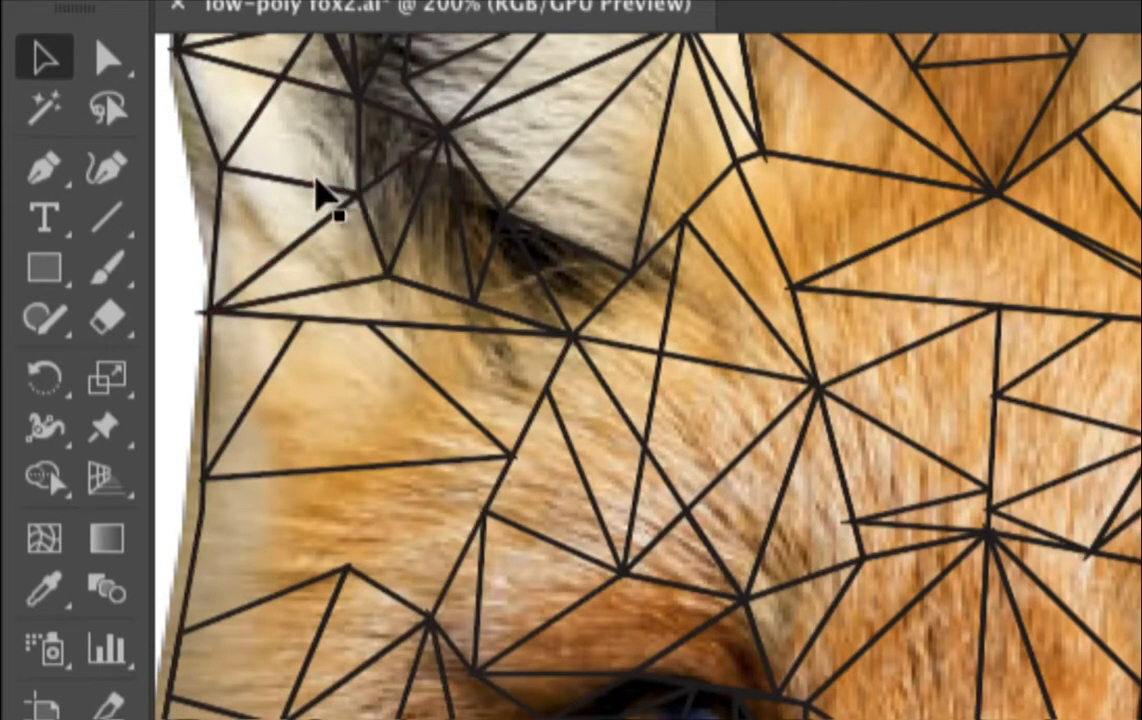
left_click(665, 195)
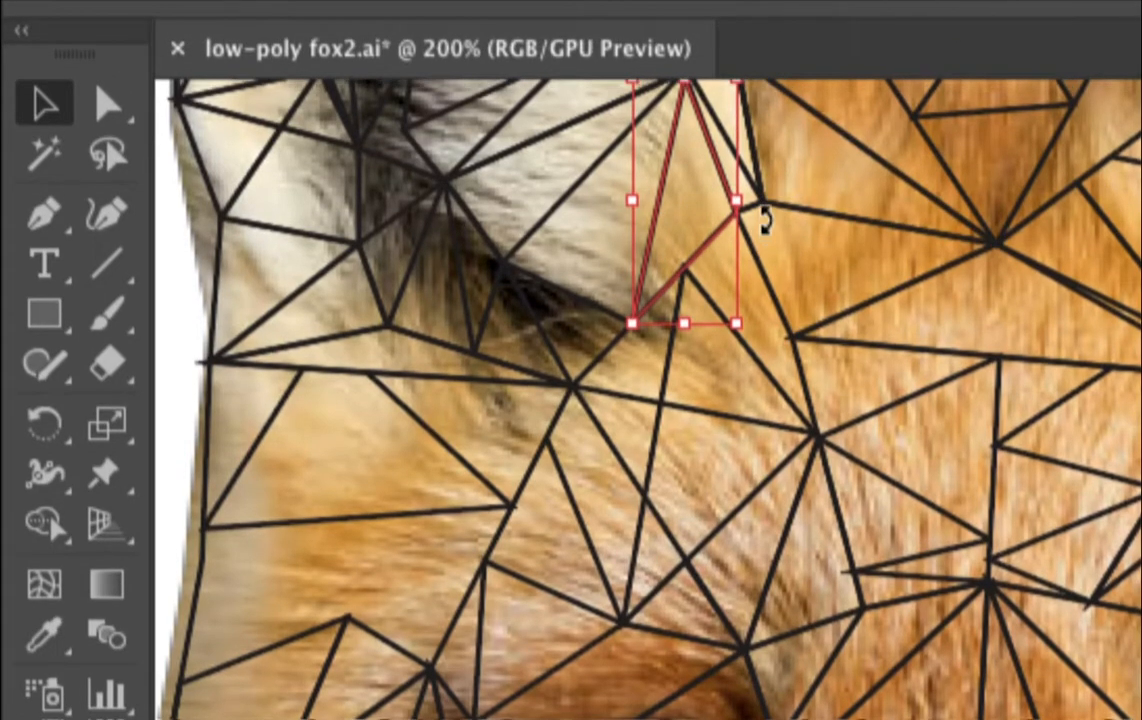
scroll(765, 222, "up", 2)
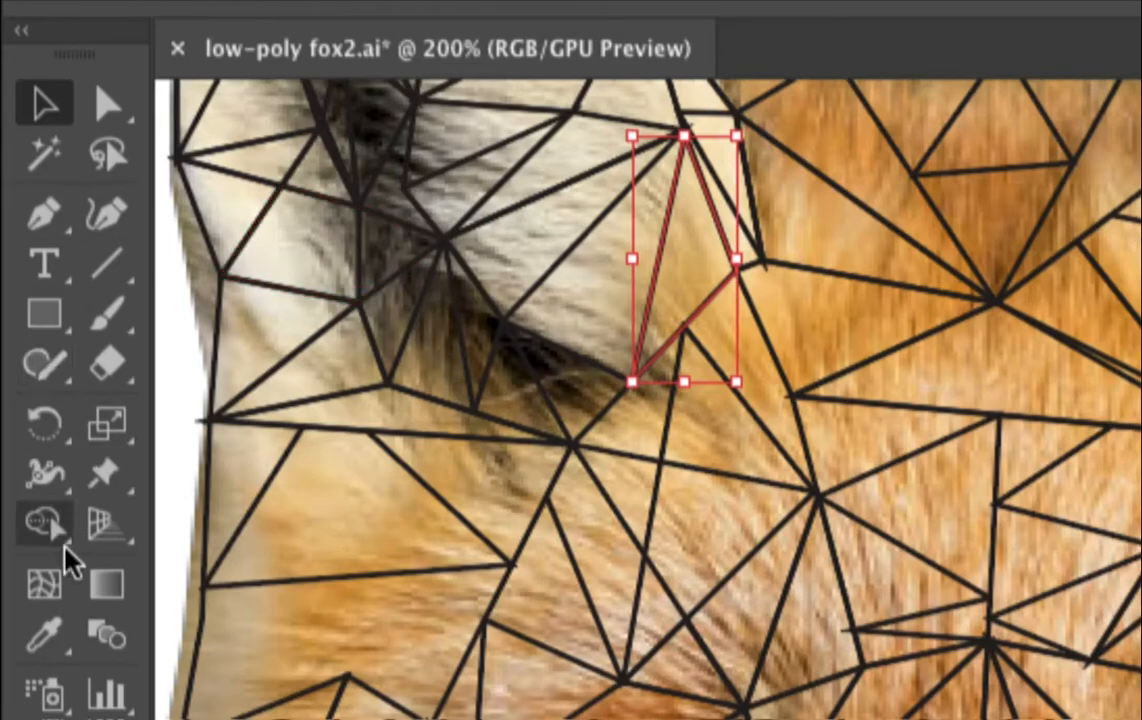
left_click(47, 638)
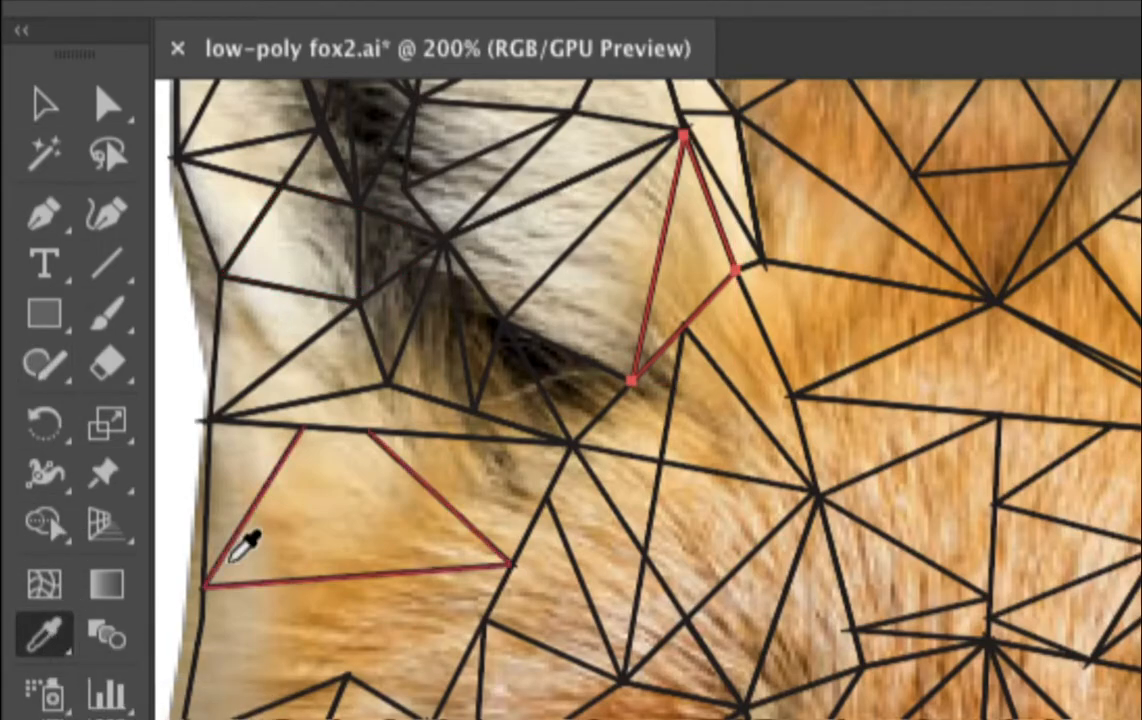
left_click(694, 230)
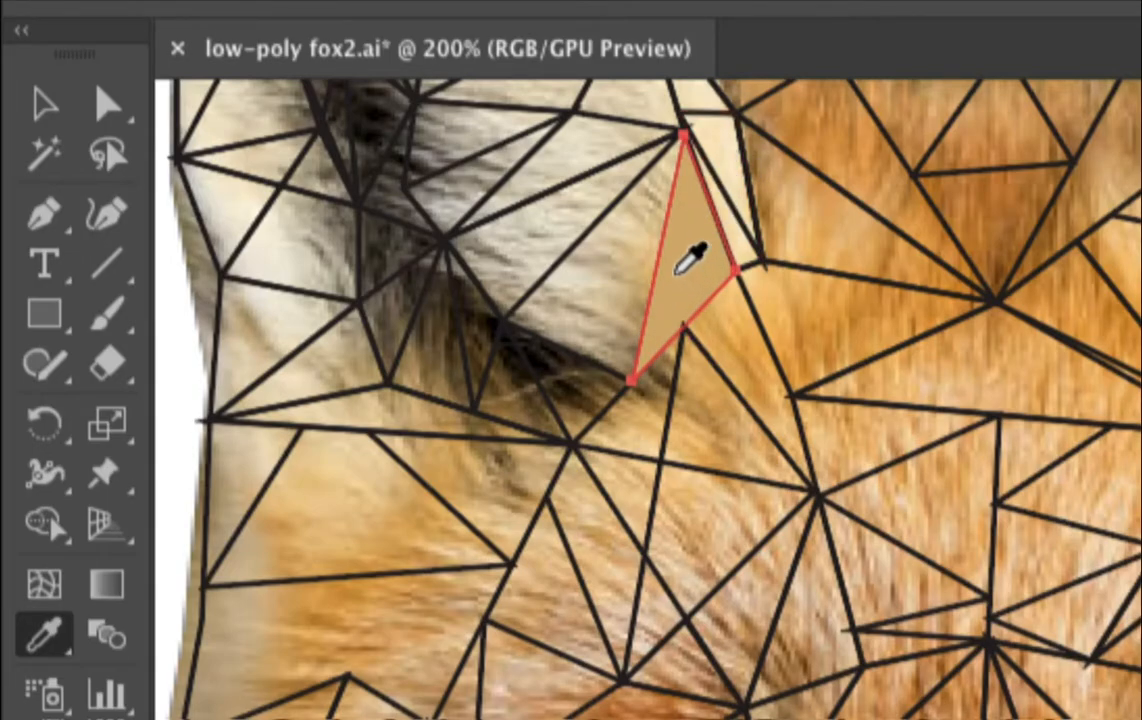
Fill the wide triangle between the left-hand ear and the forehead centre with a light orange sampled from the photo inside it.
left_click(41, 106)
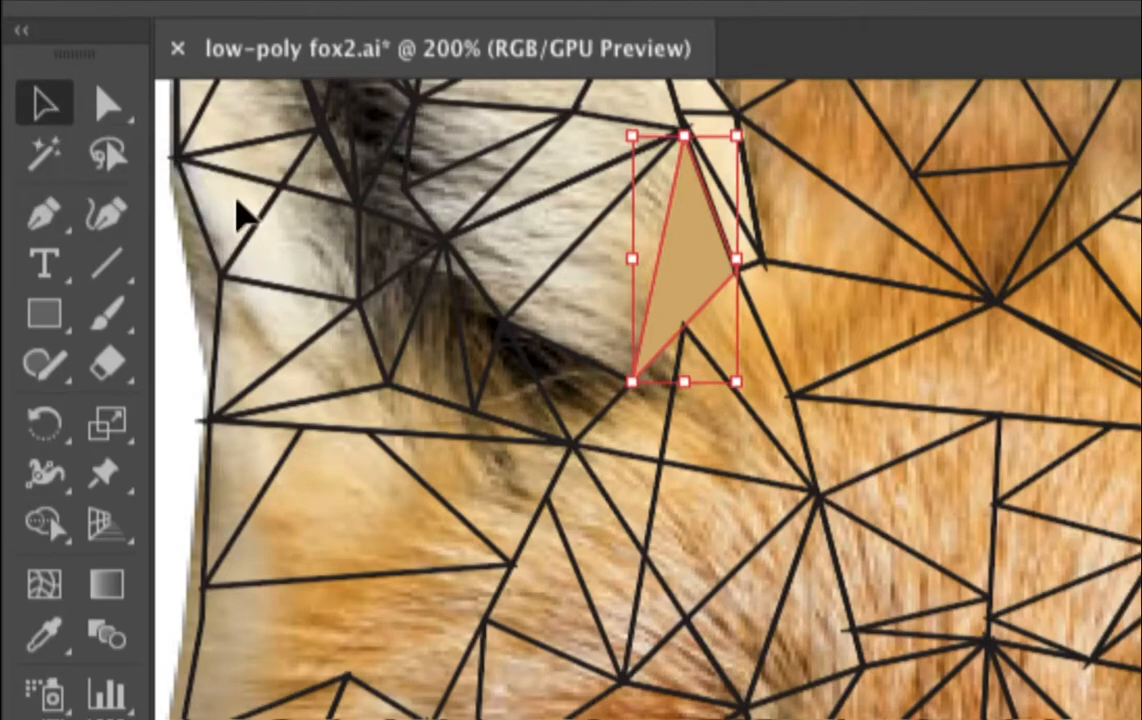
left_click(872, 225)
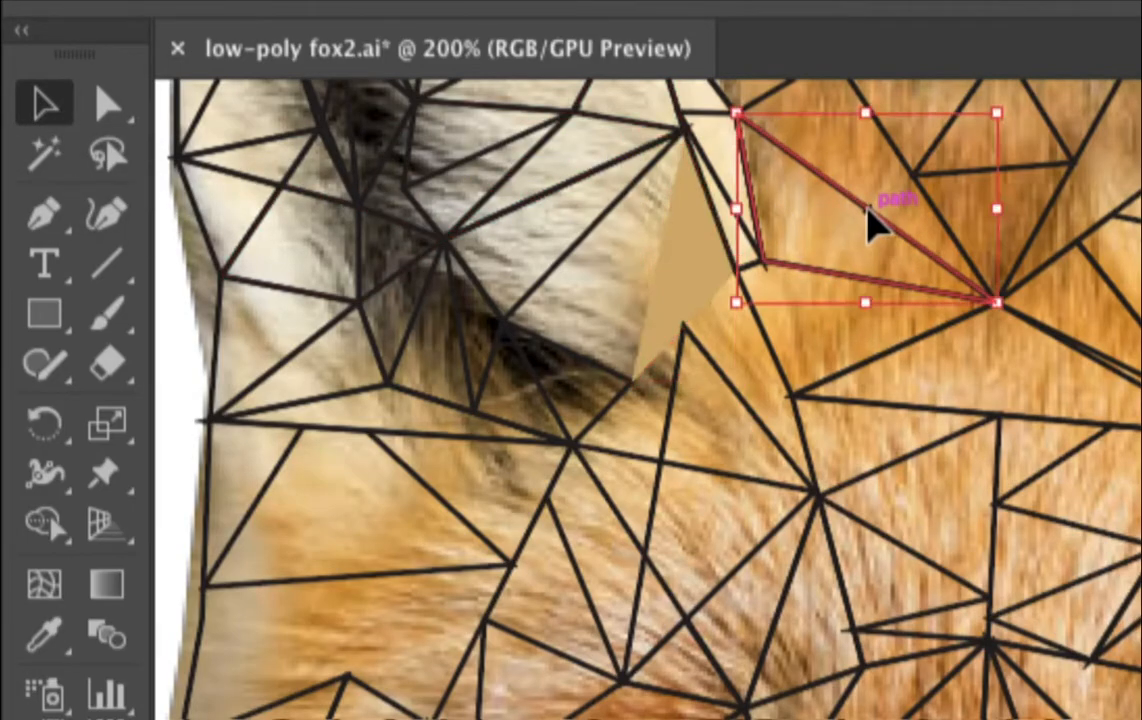
key("i")
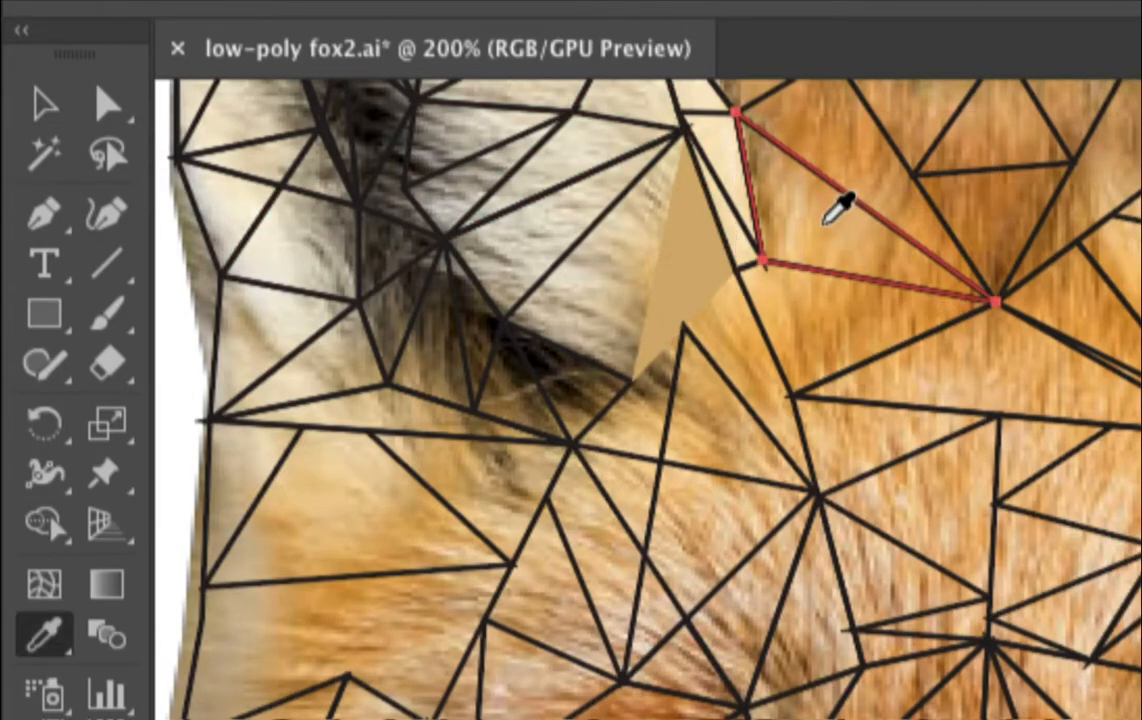
left_click(815, 228)
key("ctrl")
Fill the narrow triangle at the inner edge of the left-hand ear with the pale cream sampled from the photo beneath it.
key("v")
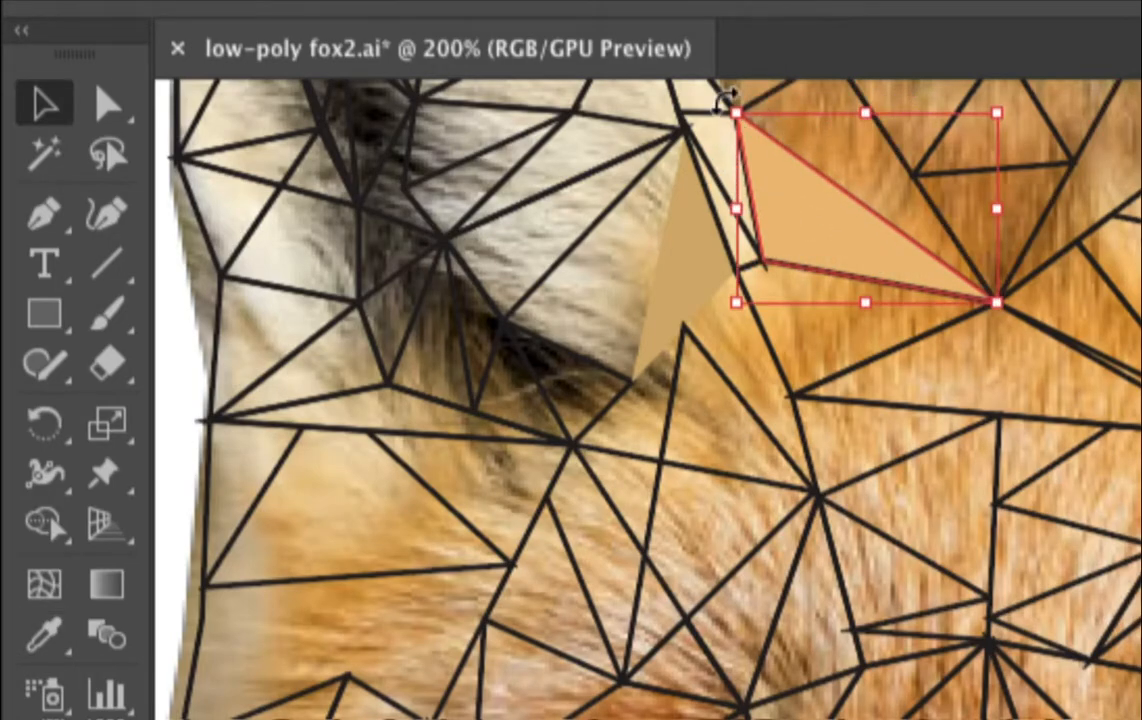
left_click(703, 116)
left_click(703, 116)
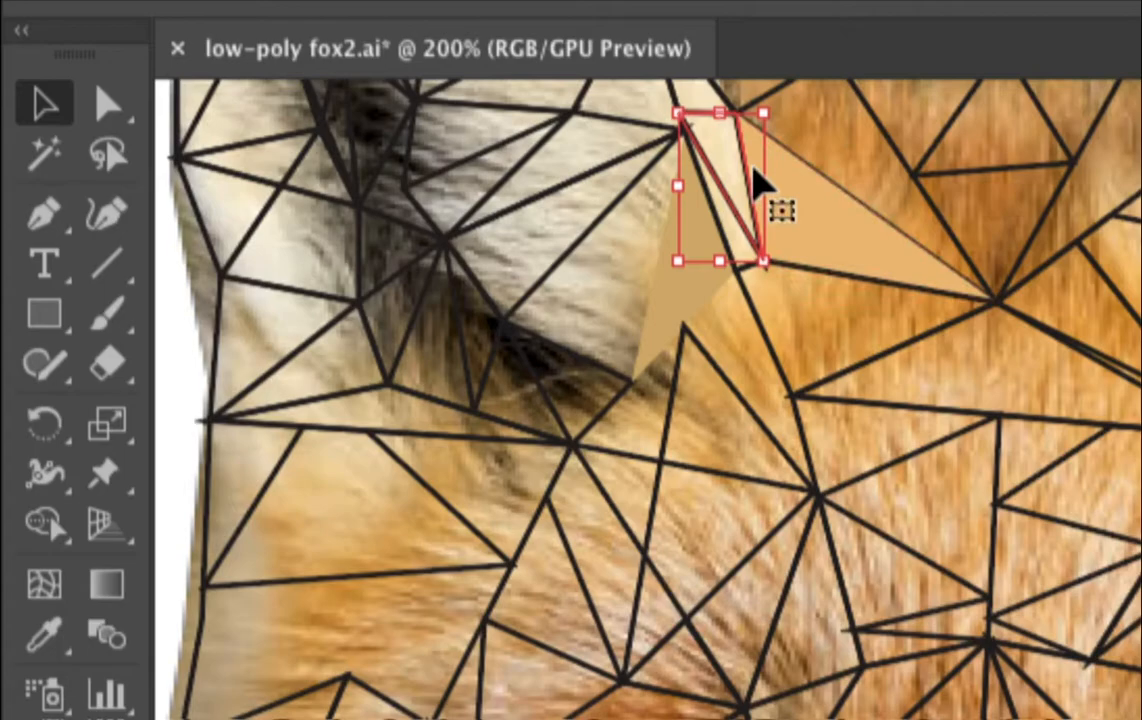
key("i")
left_click(733, 163)
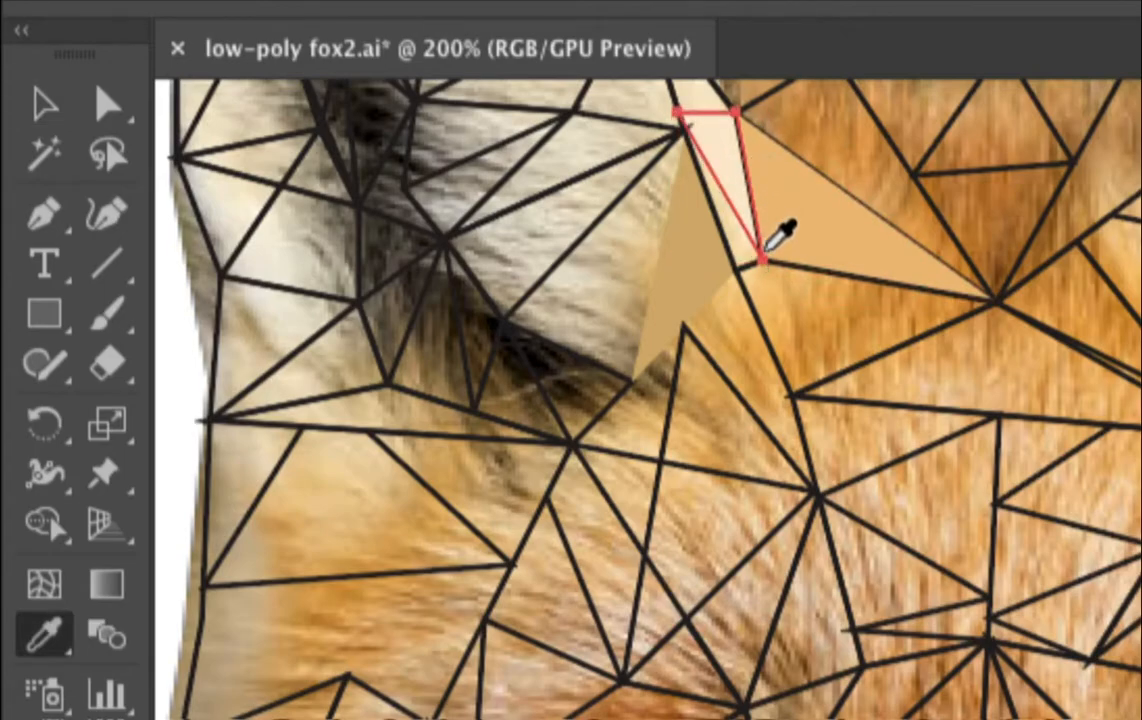
Fill the four-sided shape below the light orange triangle with a darker orange sampled from the fur inside it.
key("v")
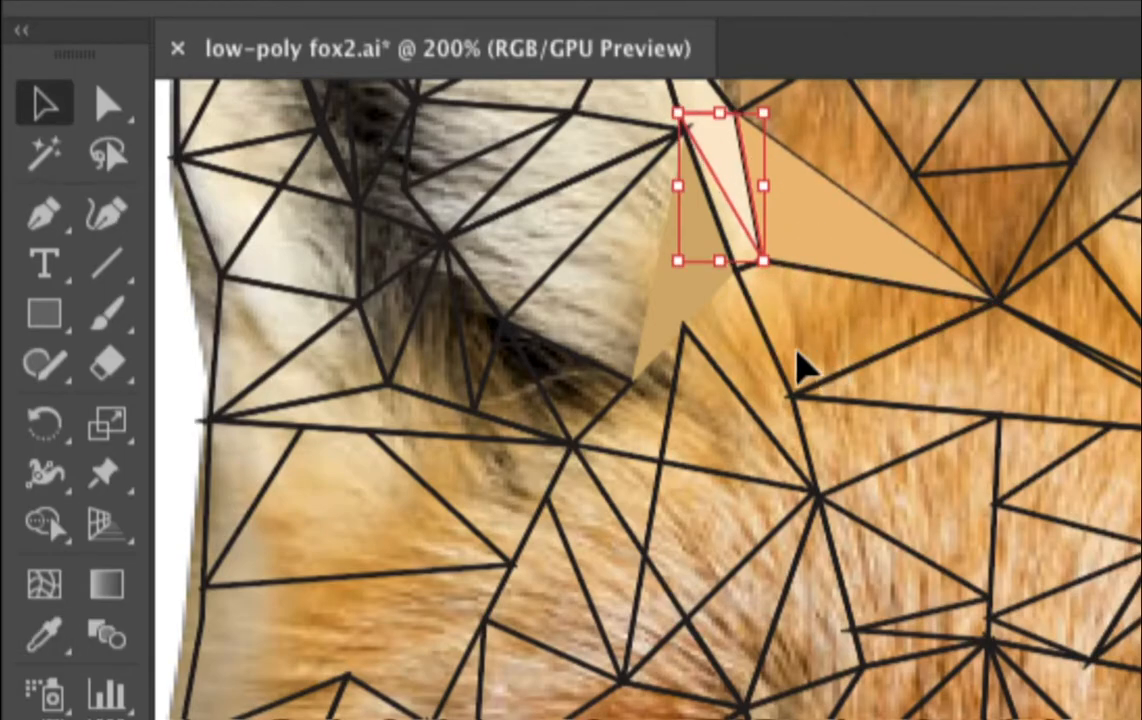
left_click(784, 374)
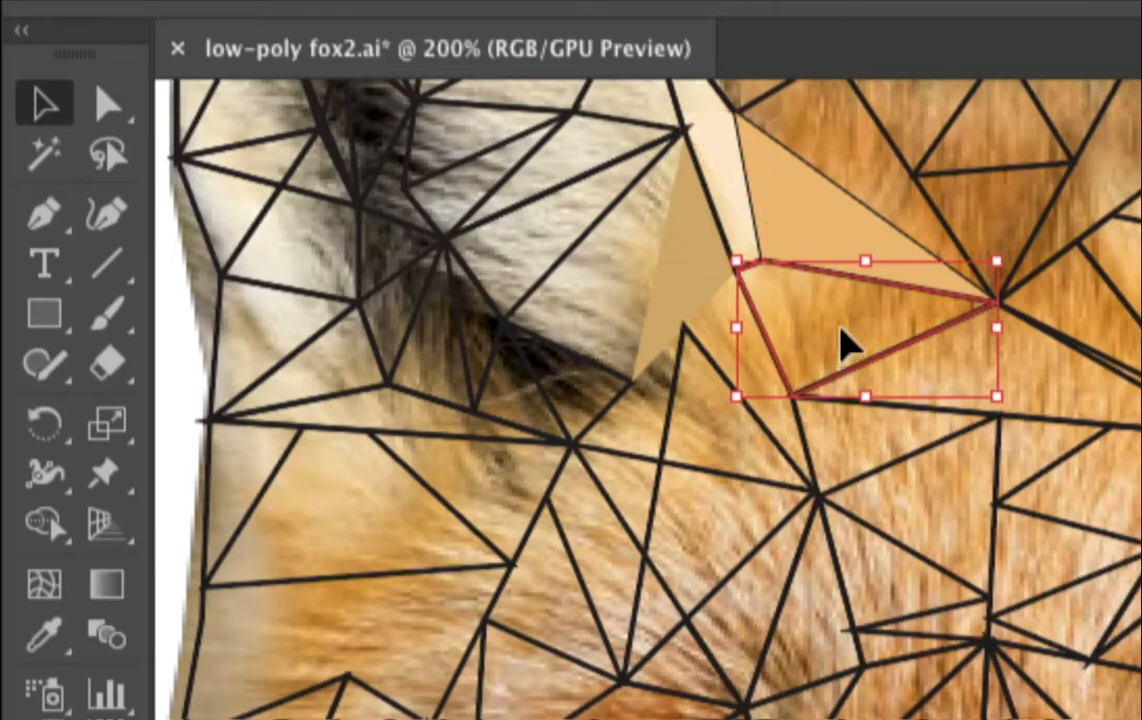
key("i")
left_click(870, 345)
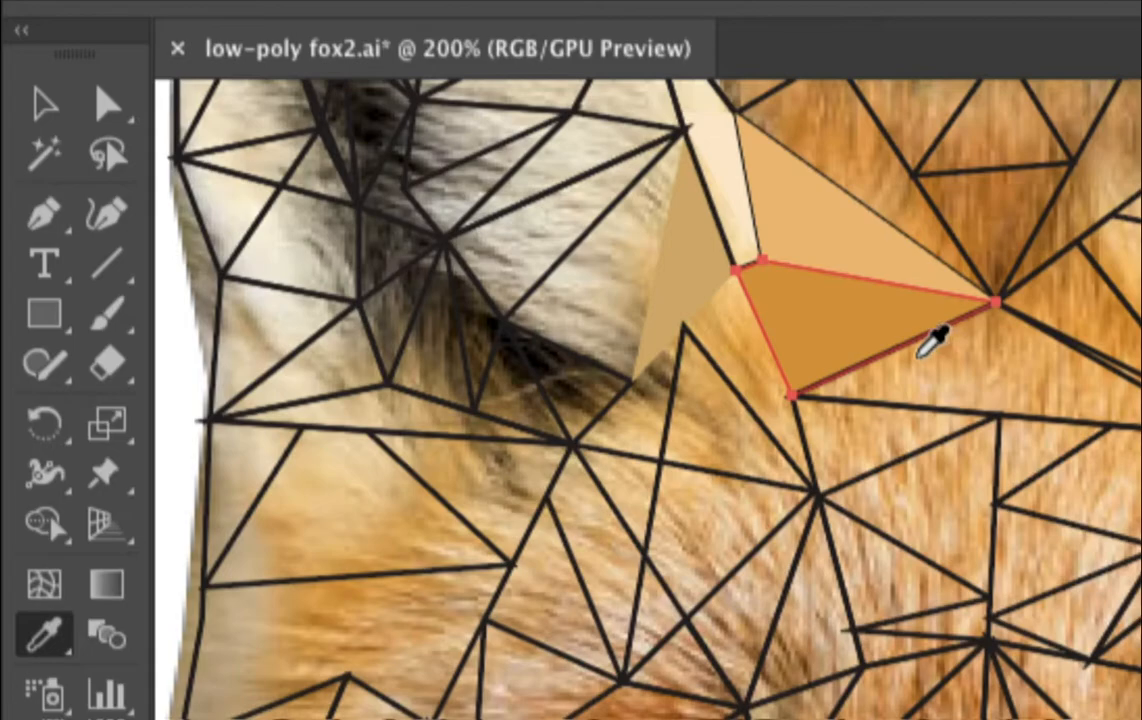
Fill the wide, flat triangle across the middle of the forehead with the light orange sampled from the fur inside it.
key("v")
left_click(1055, 355)
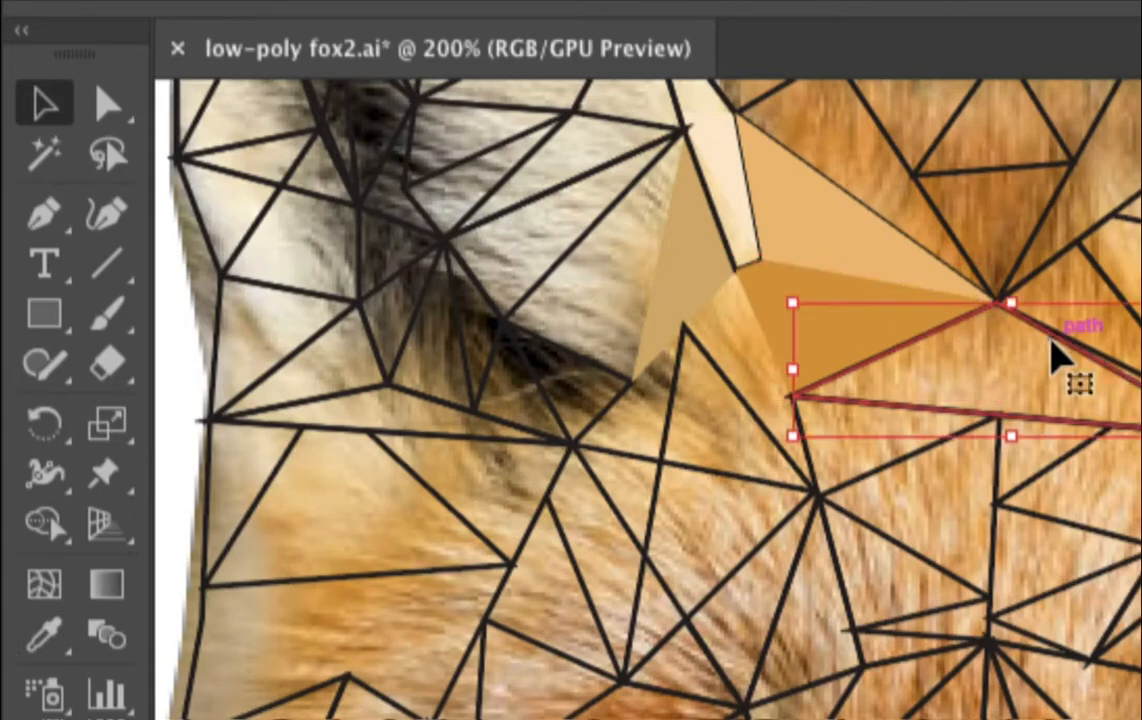
key("i")
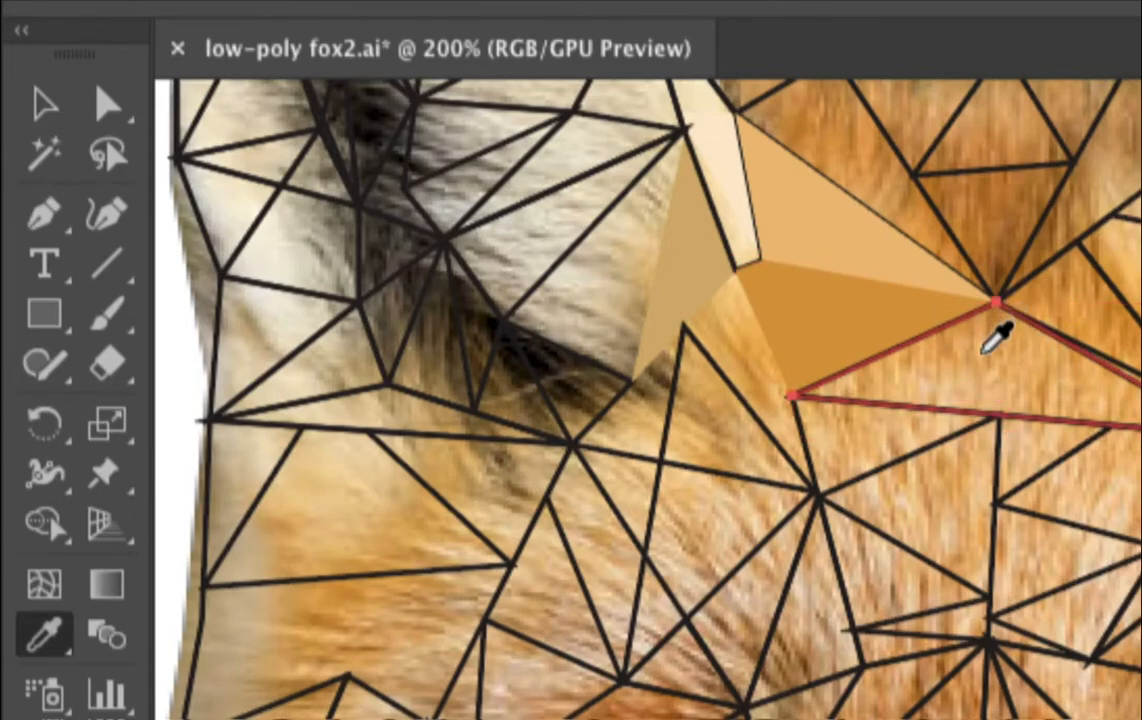
left_click(982, 350)
scroll(989, 349, "down", 3)
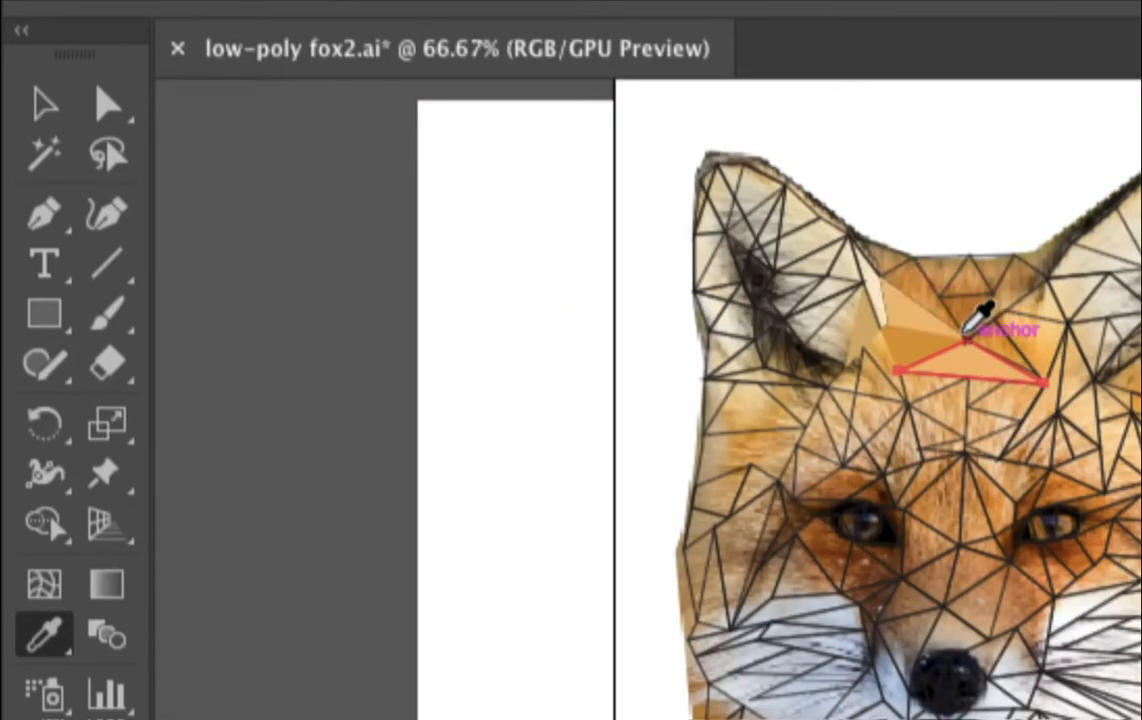
left_click(922, 320, "ctrl+shift")
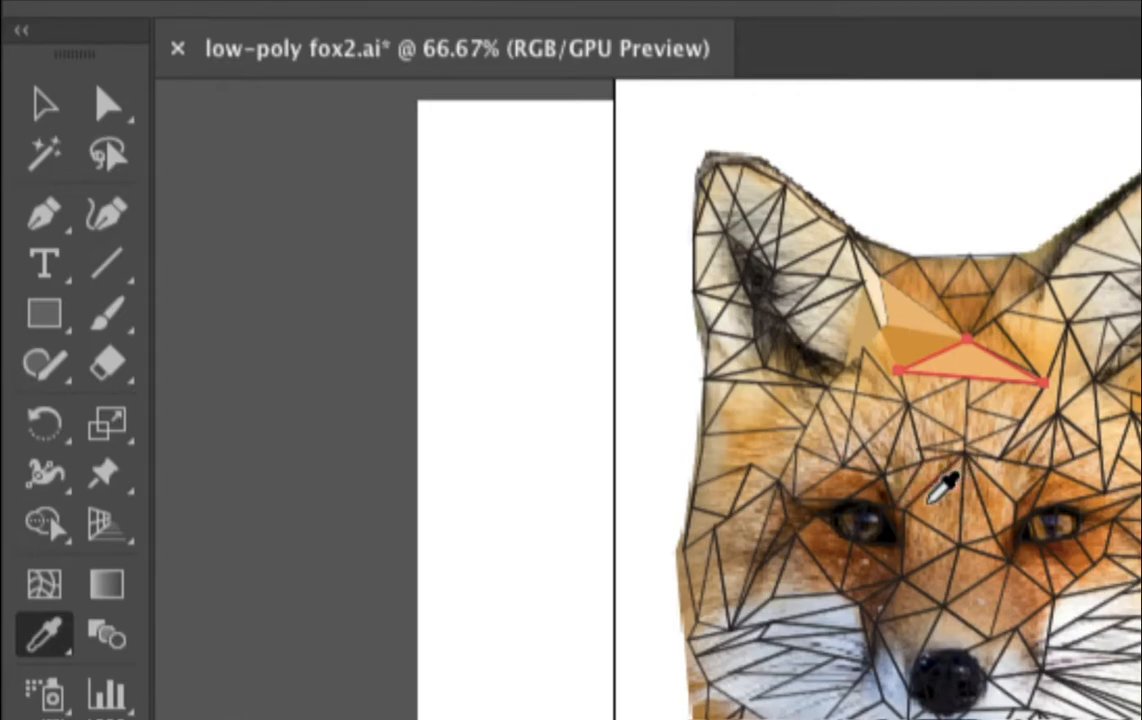
Fill the triangle at the outer cheek below the right-hand ear with the light orange of the wide forehead triangle.
key("v")
left_click(937, 538)
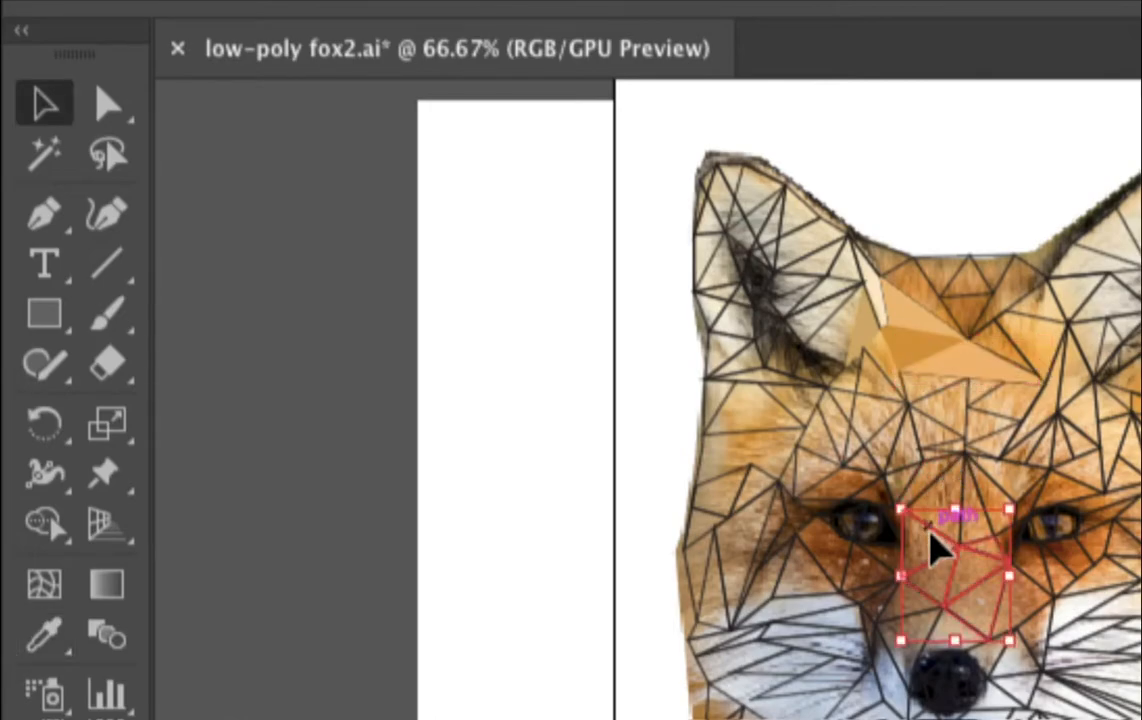
left_click(1014, 465)
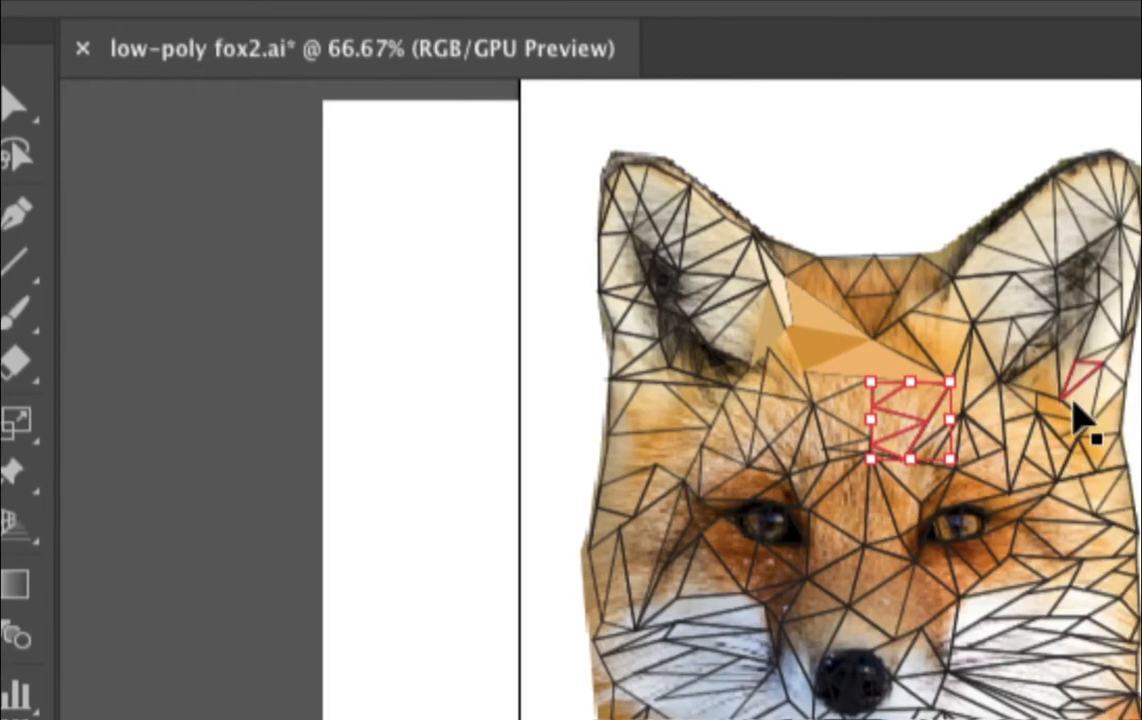
left_click(1074, 418)
scroll(1096, 398, "up", 3)
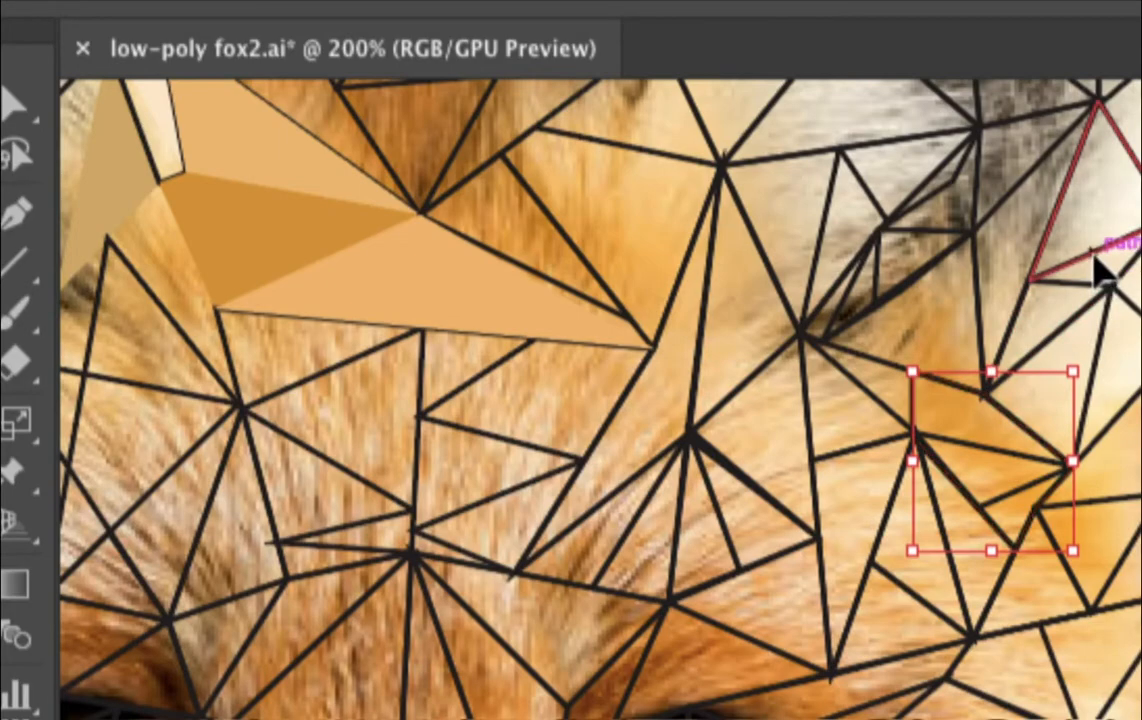
left_click(1096, 257)
left_click(1064, 542)
left_click(1063, 545)
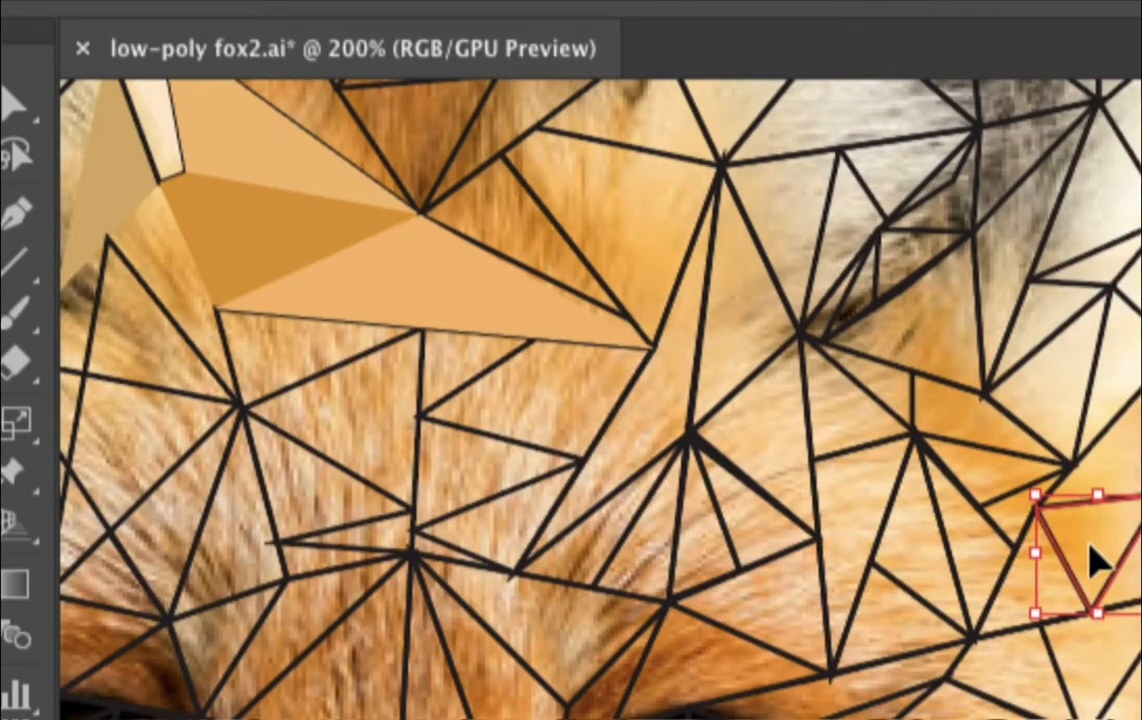
key("i")
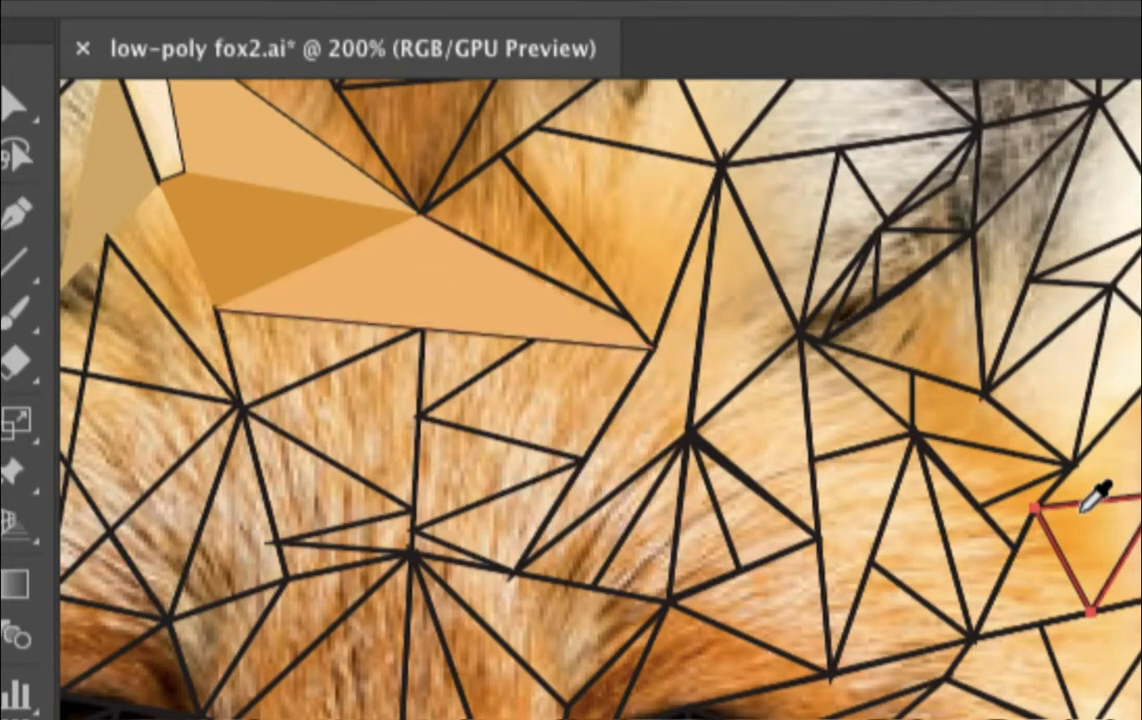
left_click(365, 266)
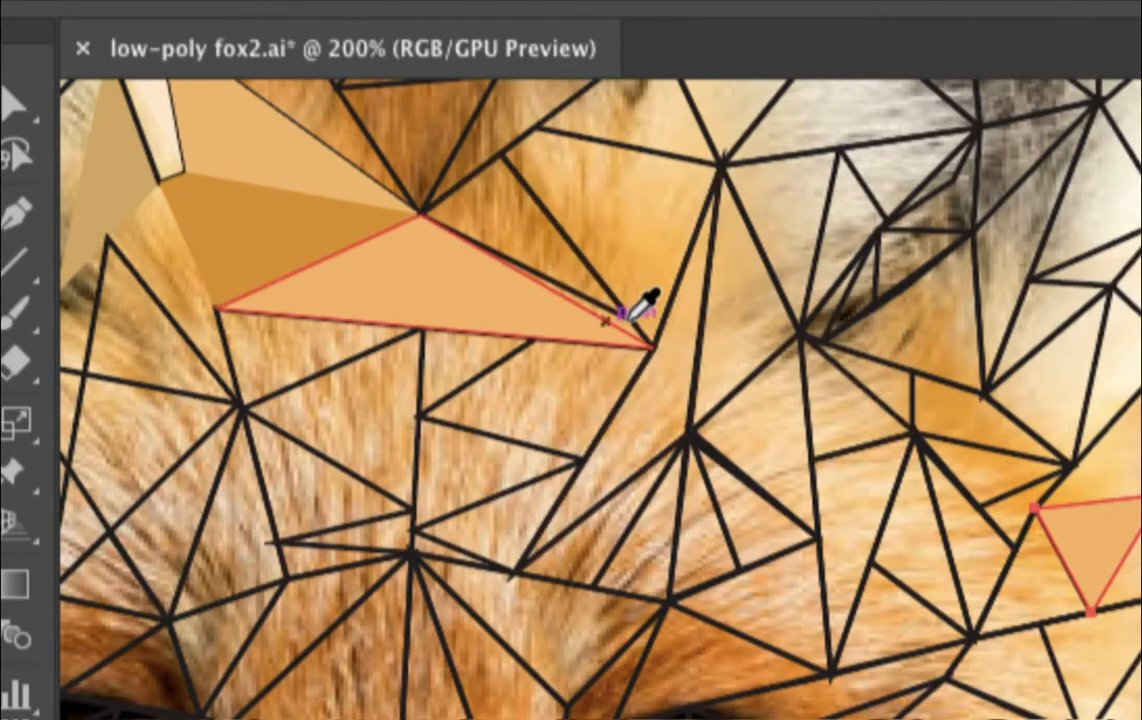
Fill the narrow triangle above the wide forehead triangle with a darker orange sampled from the fur inside it.
key("v")
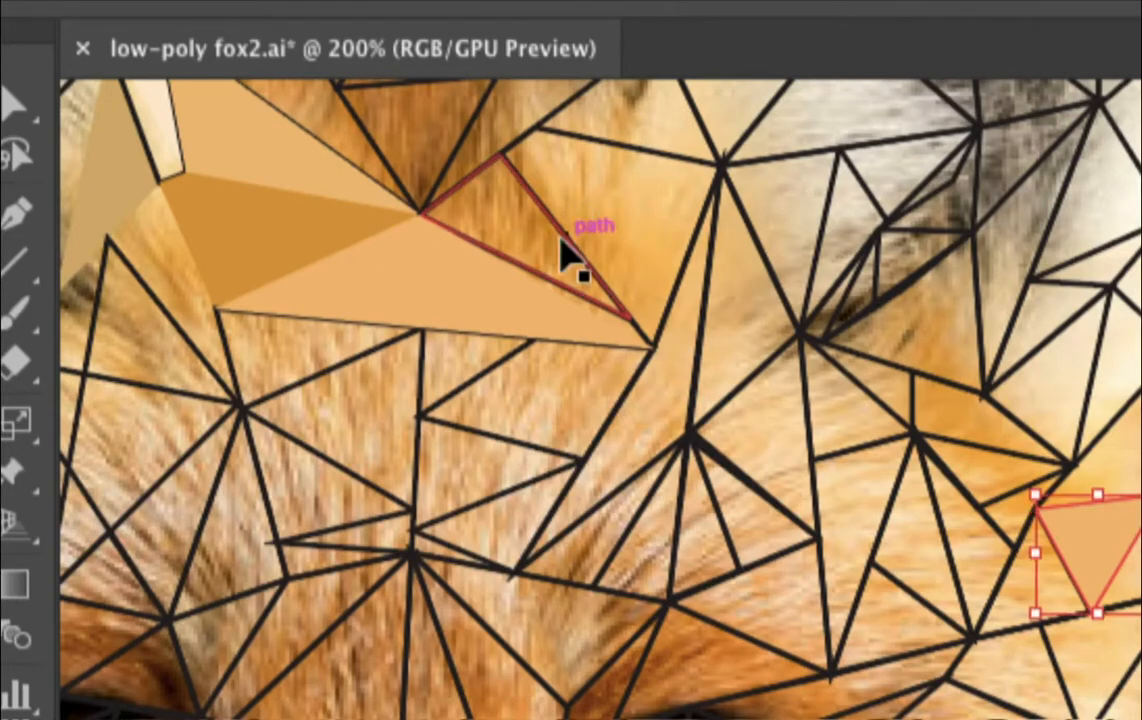
left_click(520, 255)
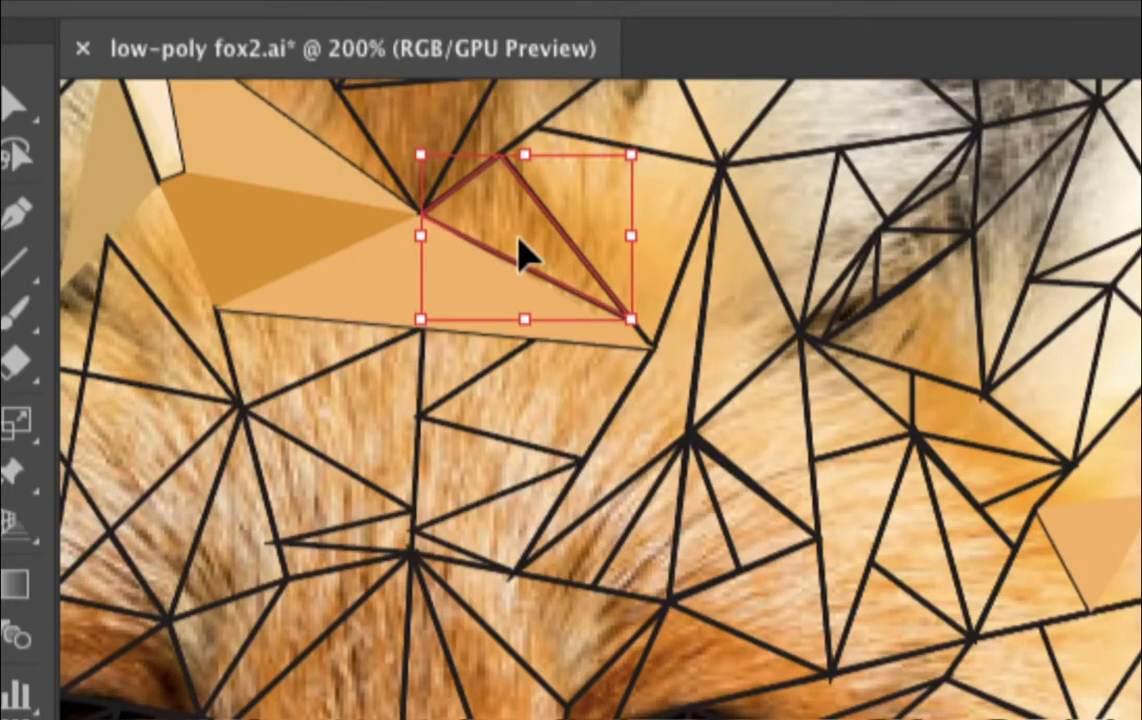
key("i")
left_click(513, 229)
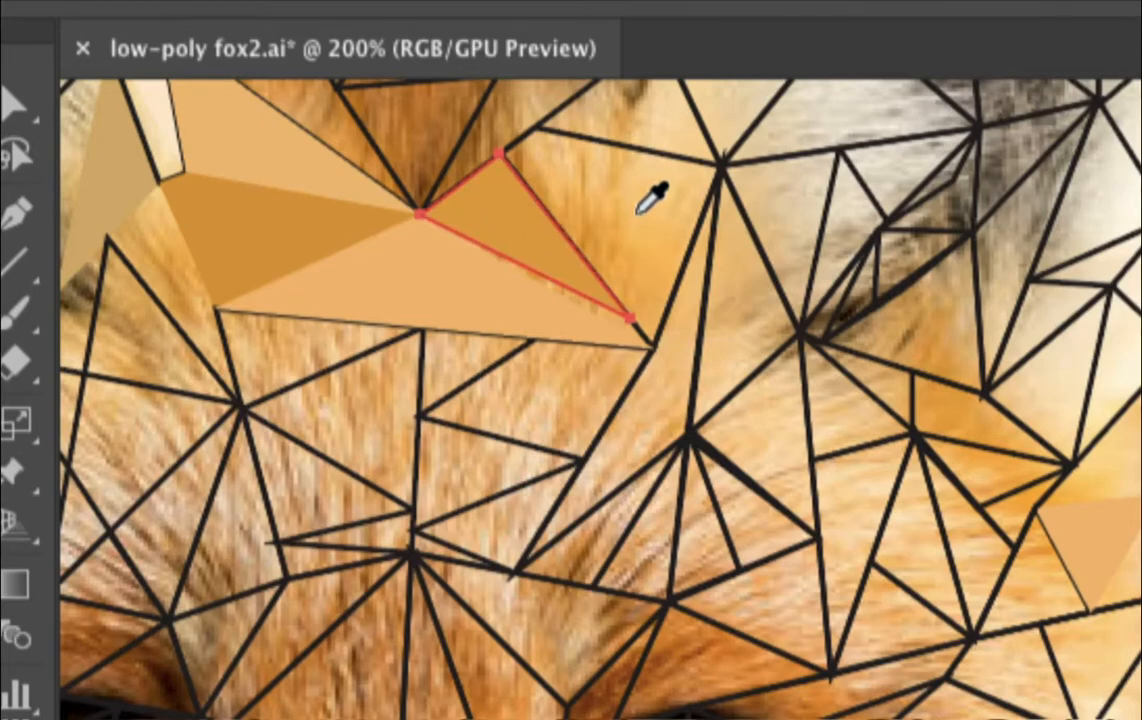
Fill the four-sided shape between the darker orange triangle and the right-hand ear with the pale orange sampled inside it.
key("v")
left_click(672, 195)
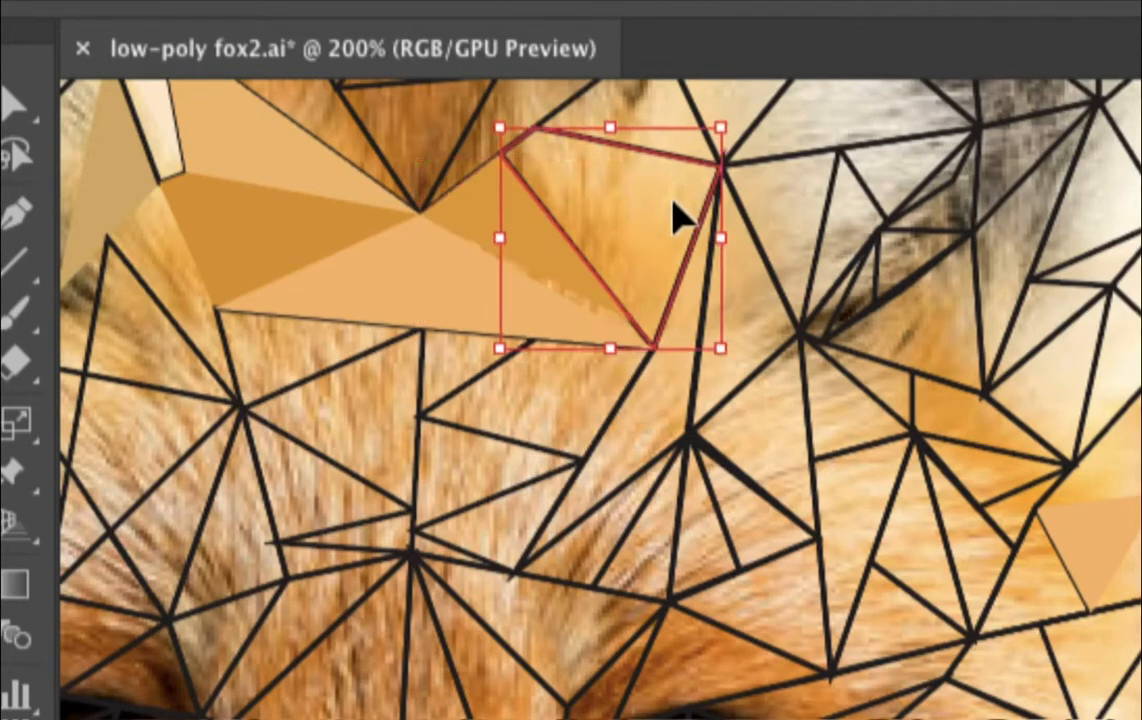
key("i")
left_click(605, 185)
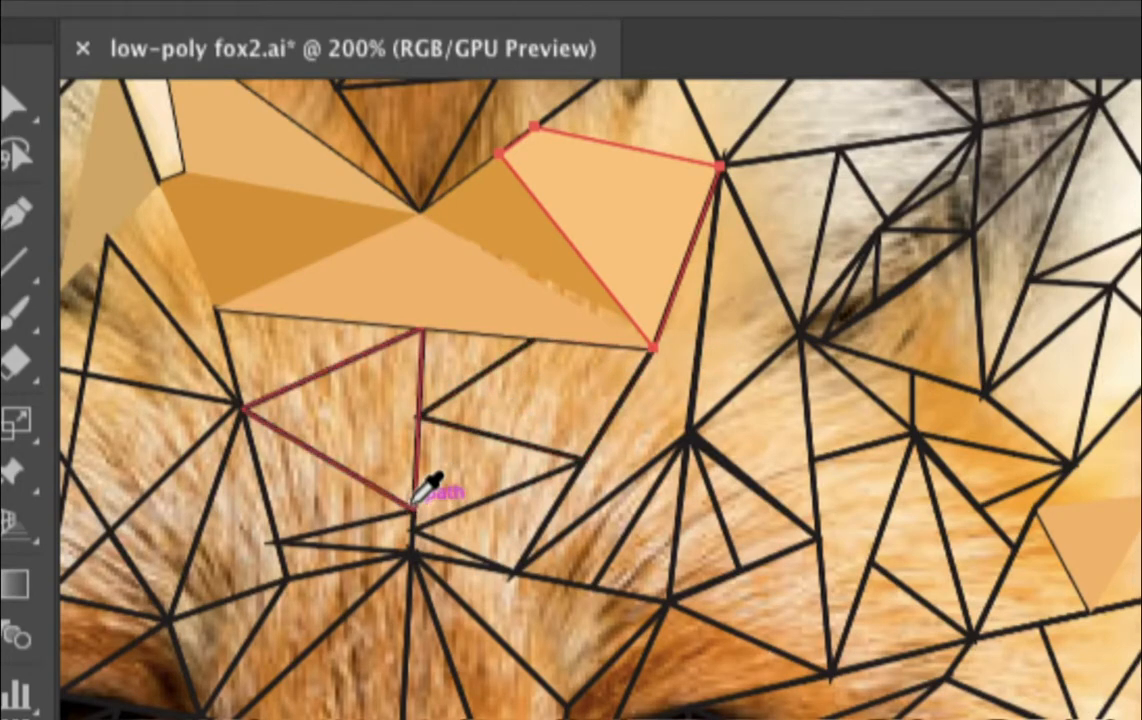
Fill the outer shape of the right-hand eye with a muted brown sampled from the iris inside it.
key("v")
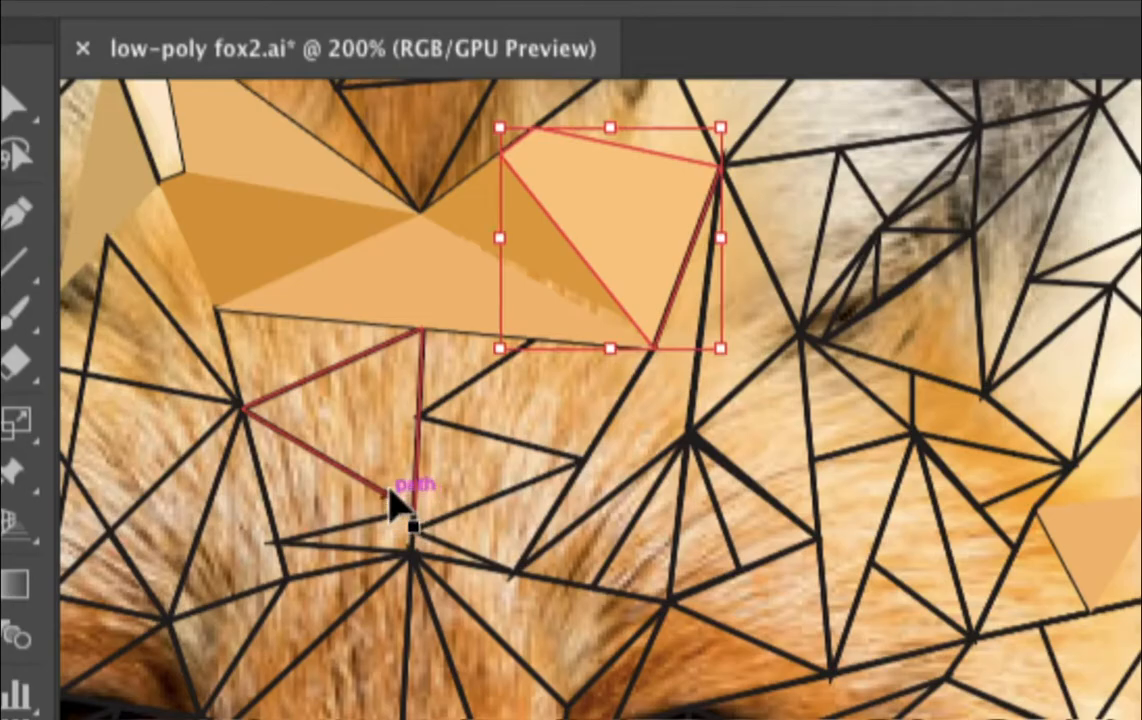
left_click(389, 500)
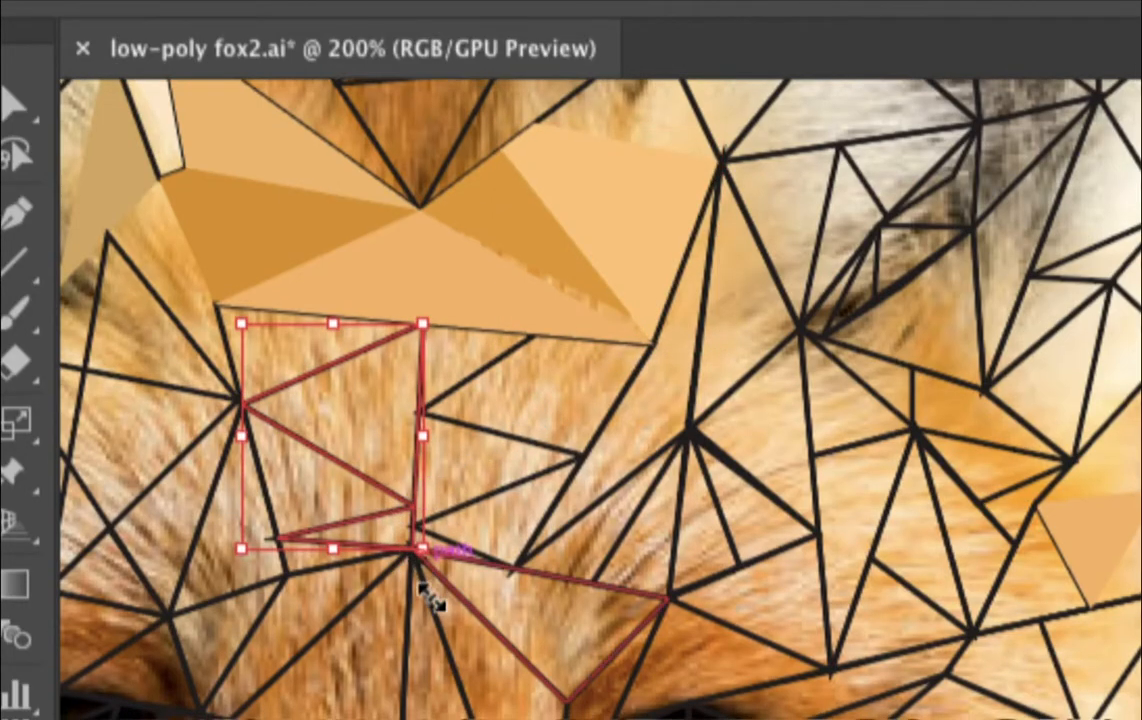
scroll(480, 600, "down", 10)
scroll(670, 366, "up", 9)
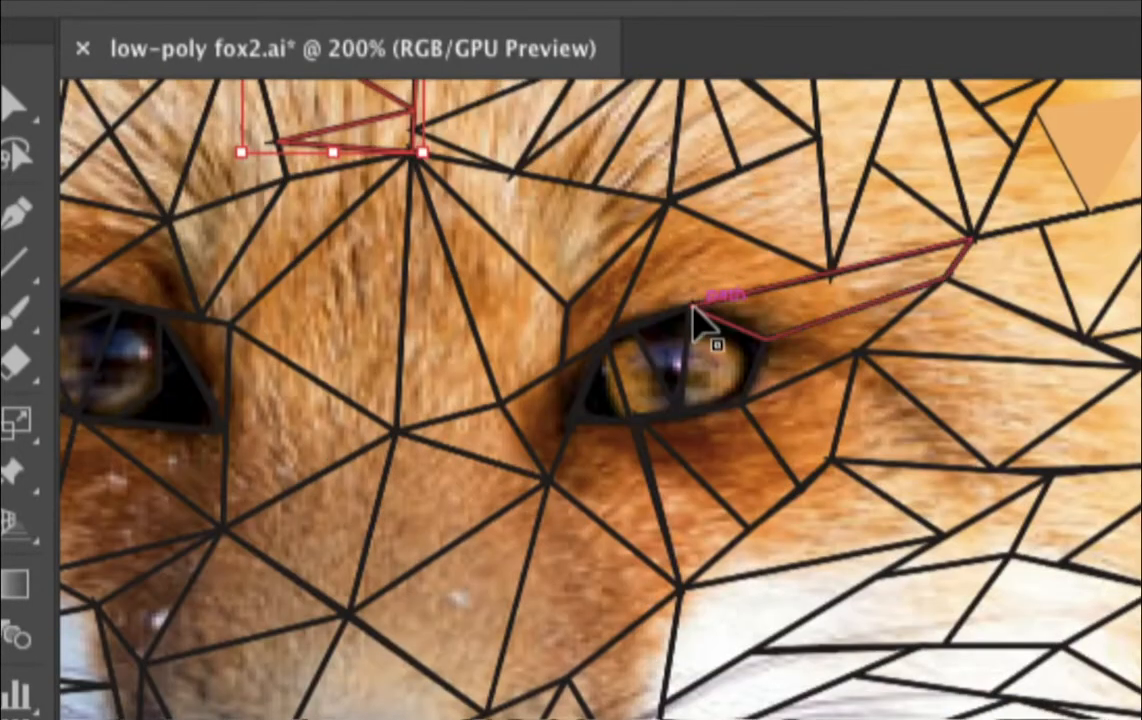
left_click(688, 362)
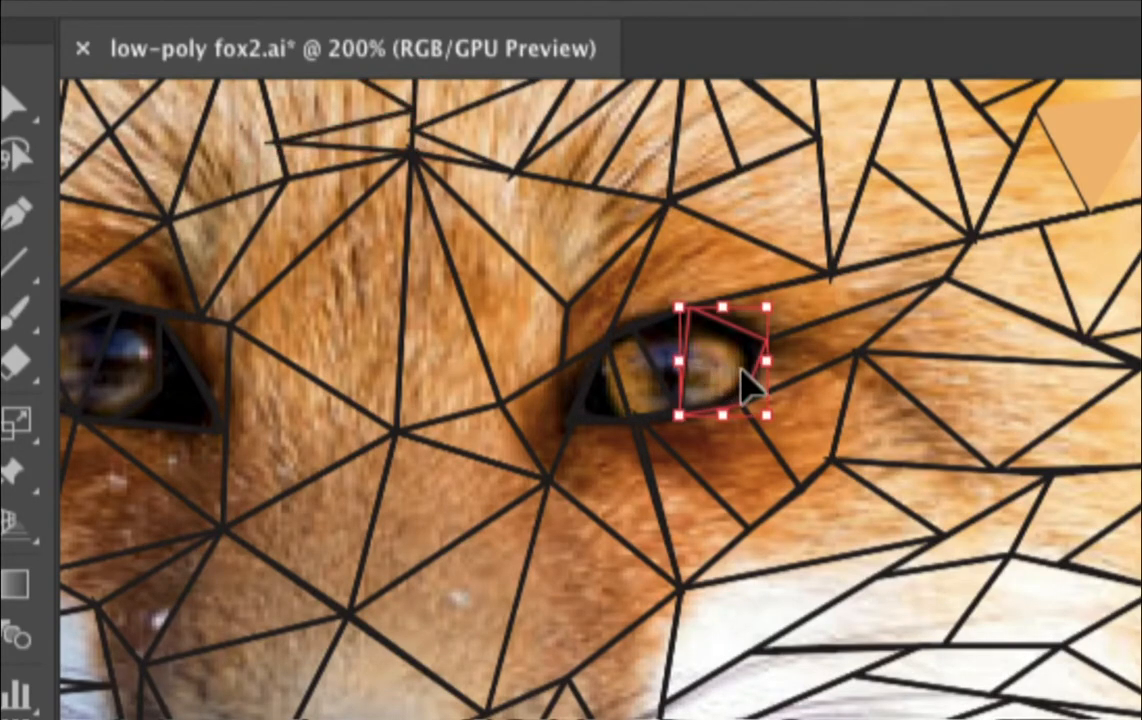
key("i")
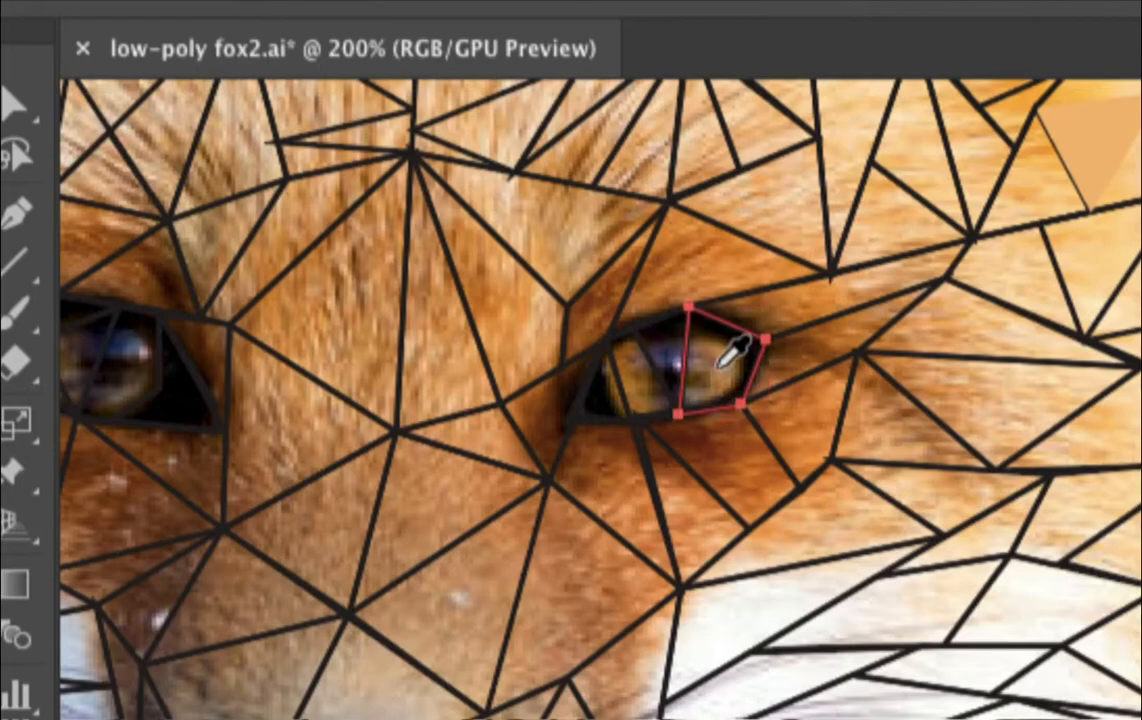
left_click(714, 366)
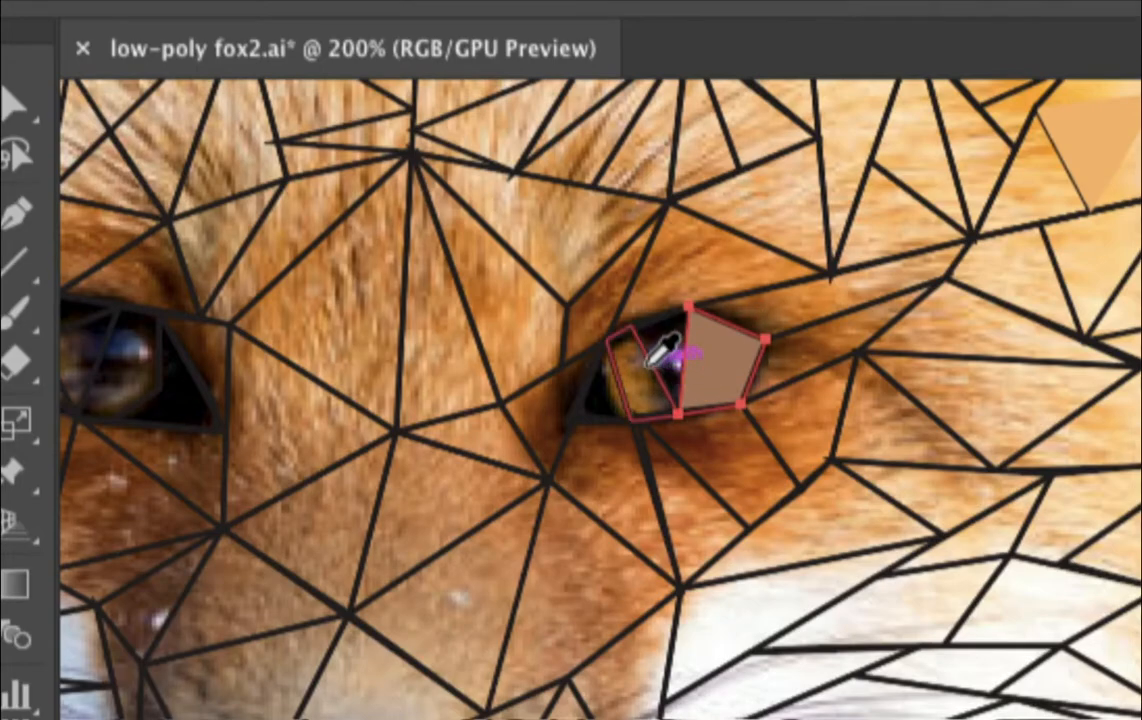
Fill the slanted four-sided shape on the inner side of the right-hand eye with a dark golden brown.
key("v")
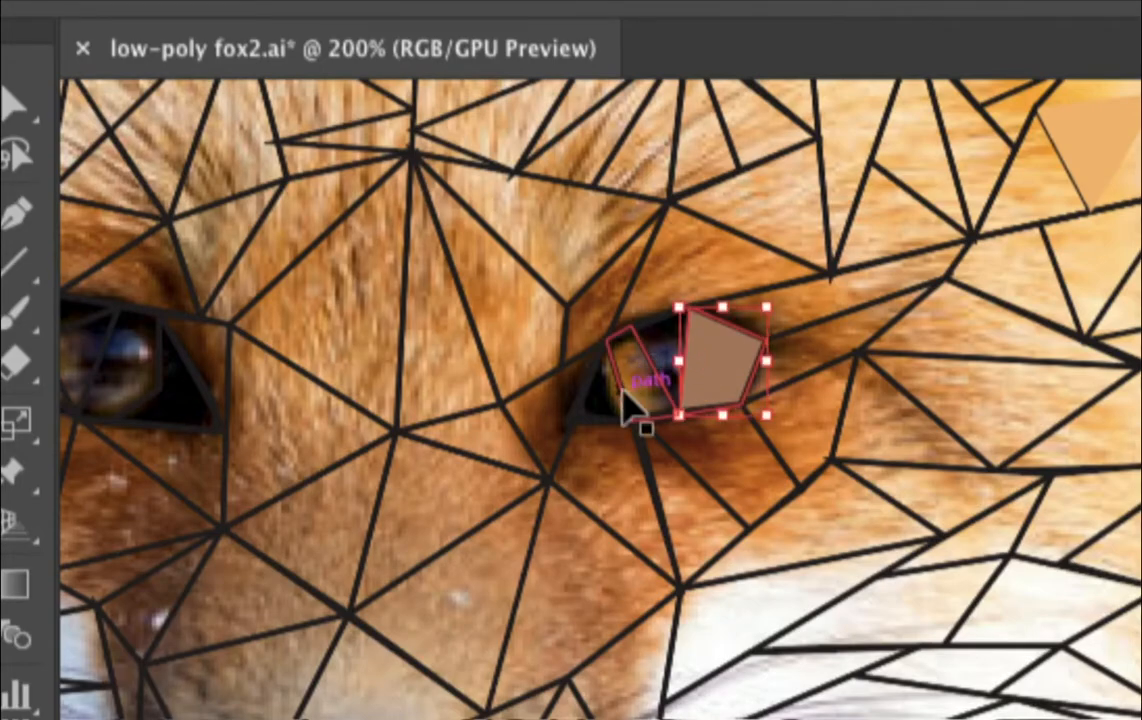
left_click(622, 390)
key("i")
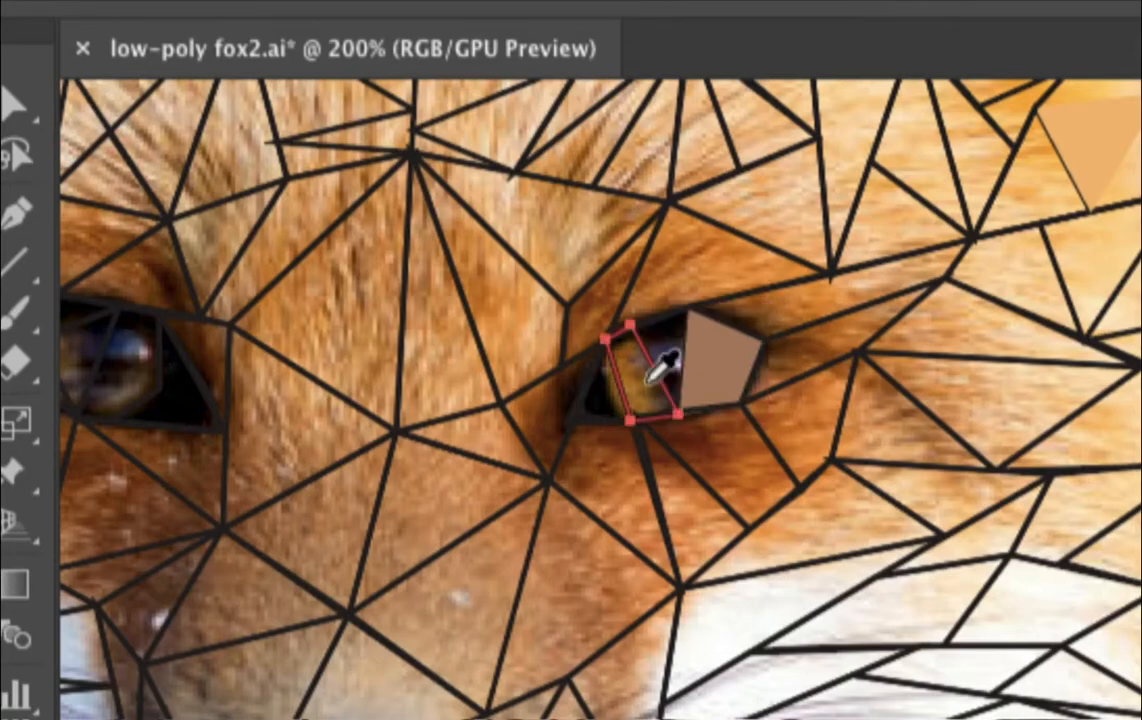
left_click(691, 382)
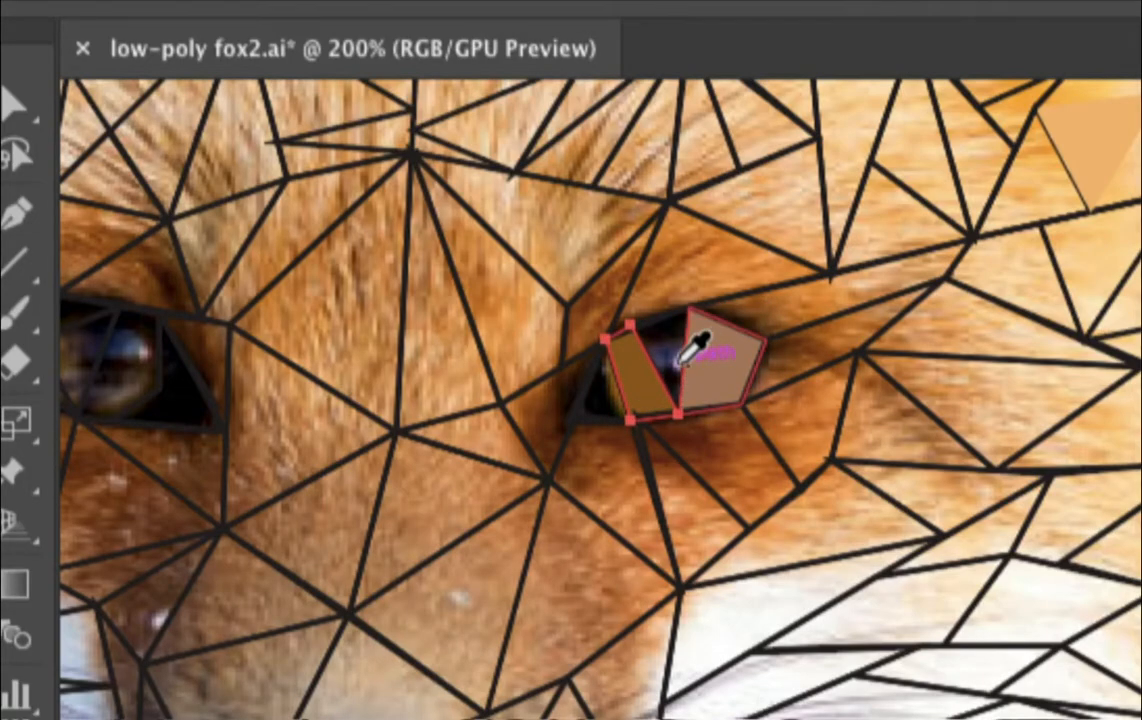
Fill the triangular shape directly above the right-hand eye with the orange sampled from the fur inside it.
key("v")
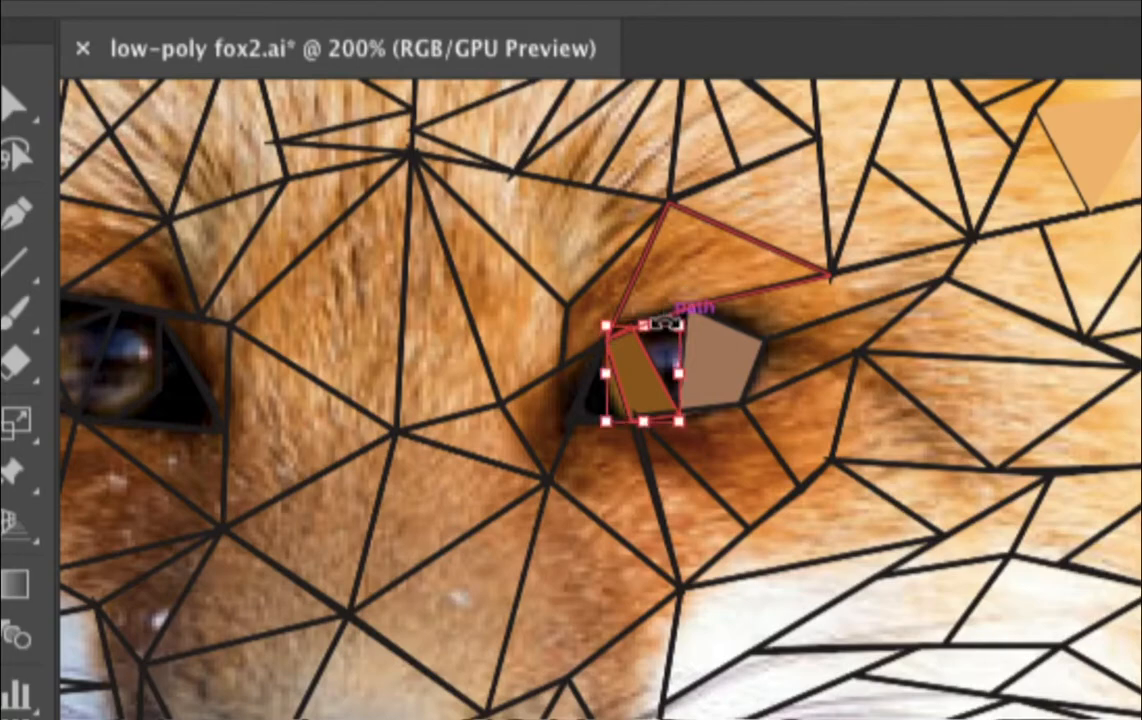
left_click(661, 255)
left_click(648, 251)
key("i")
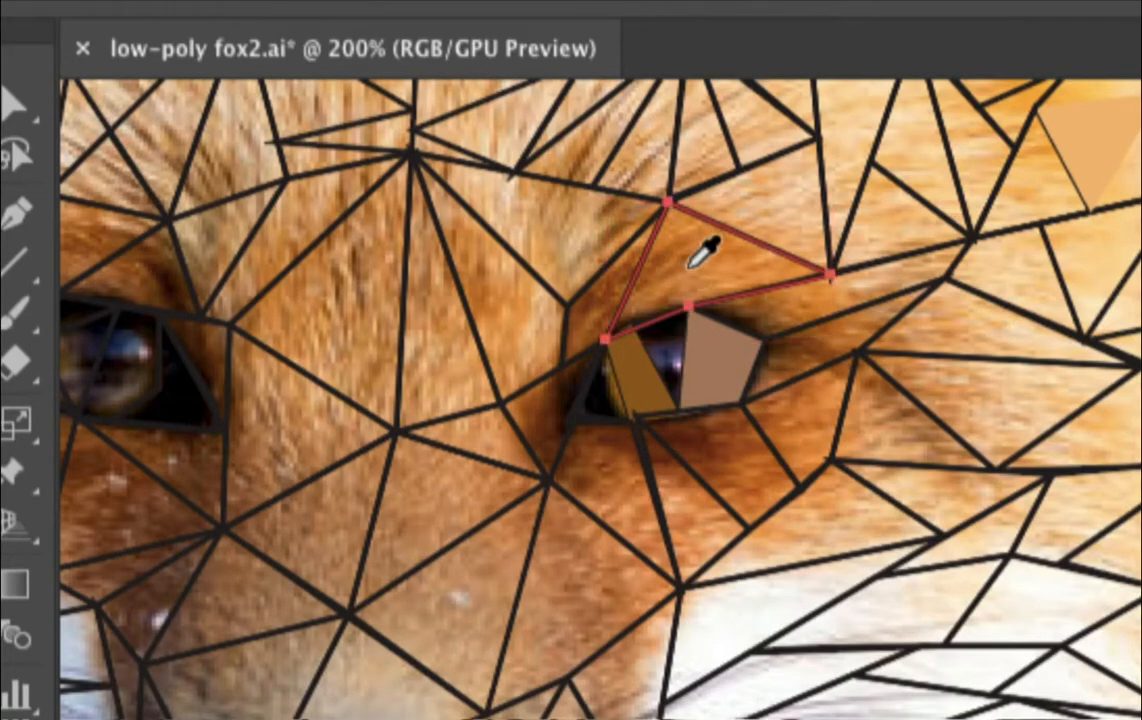
left_click(705, 262)
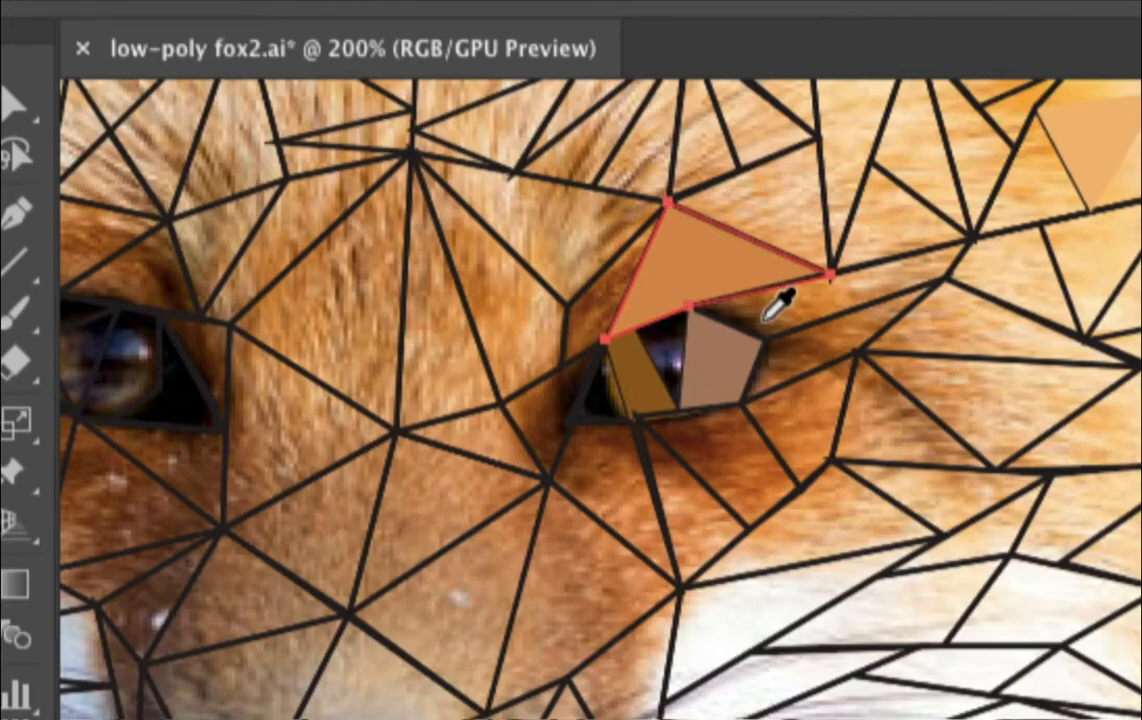
Fill the long sliver running outward from the top of the right-hand eye with a deeper orange sampled from the fur inside it.
key("v")
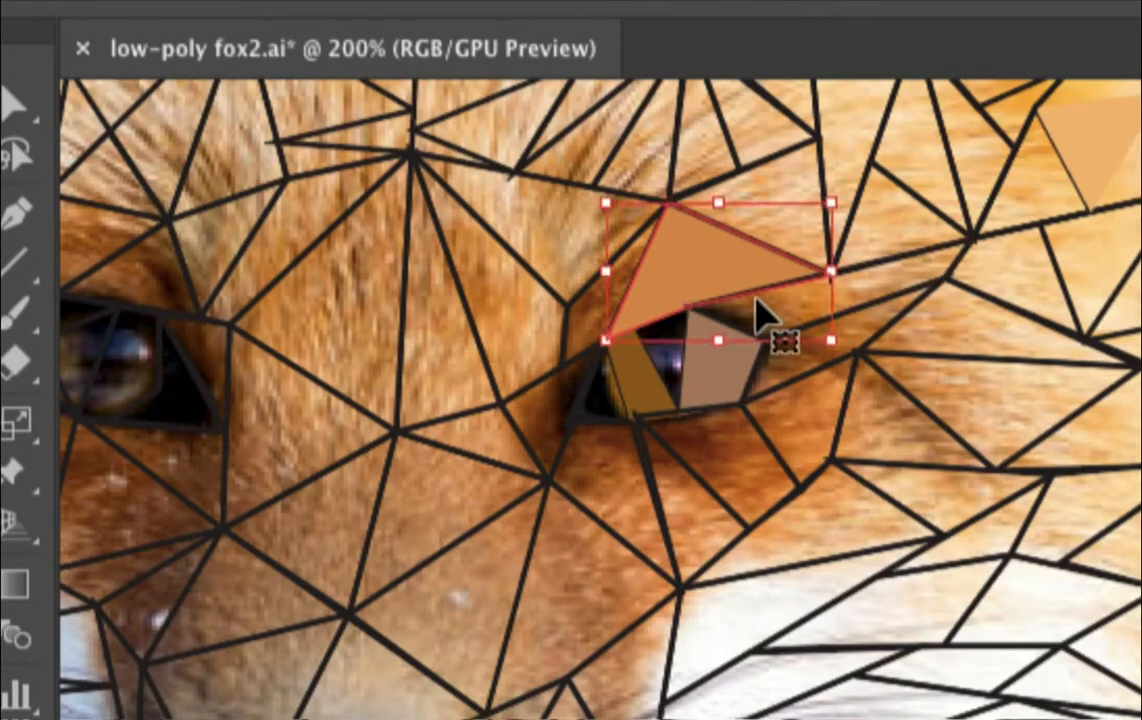
left_click(796, 323)
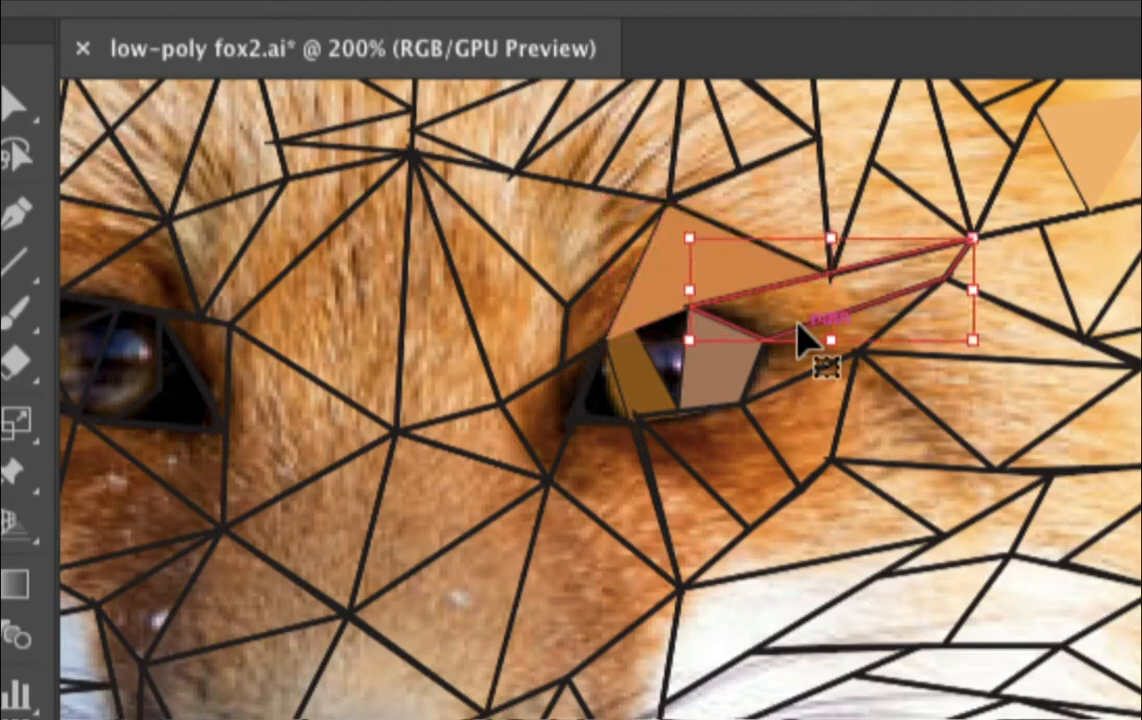
key("i")
left_click(795, 264)
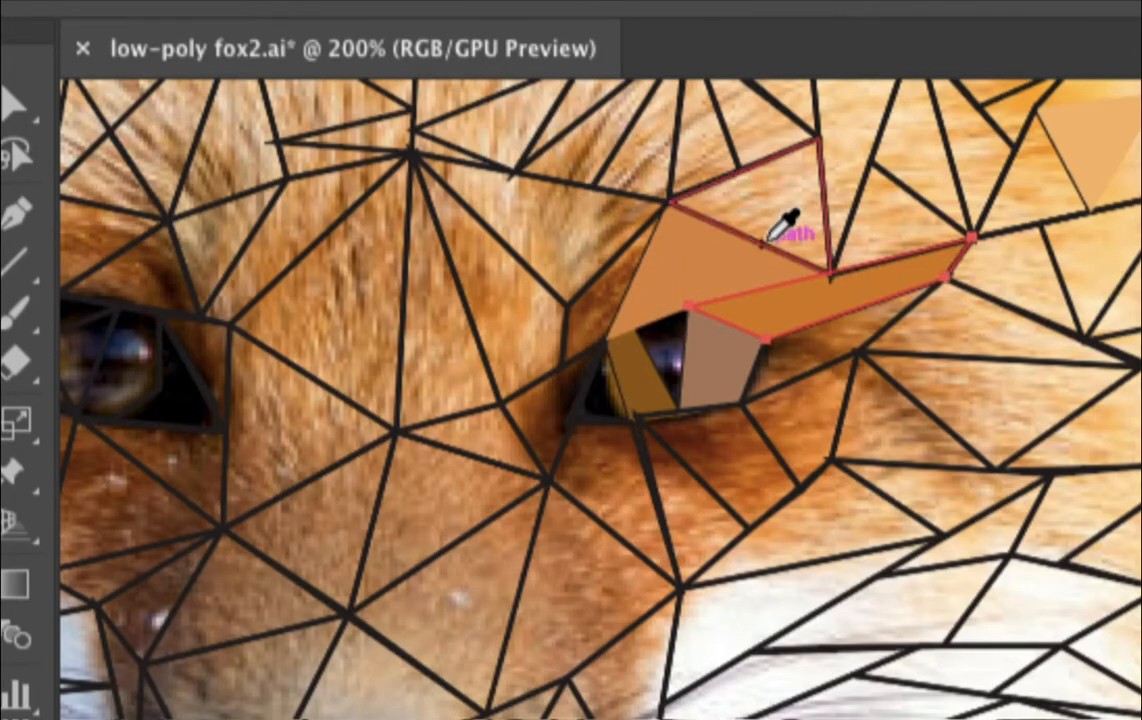
left_click(774, 216)
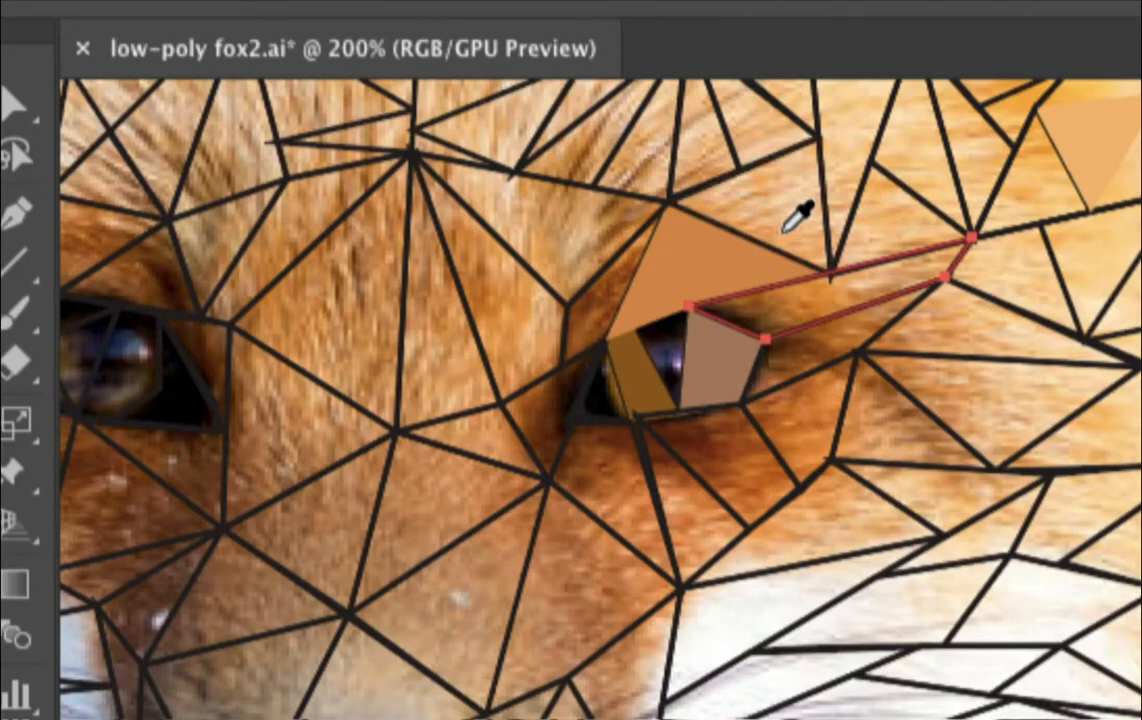
left_click(827, 290)
key("v")
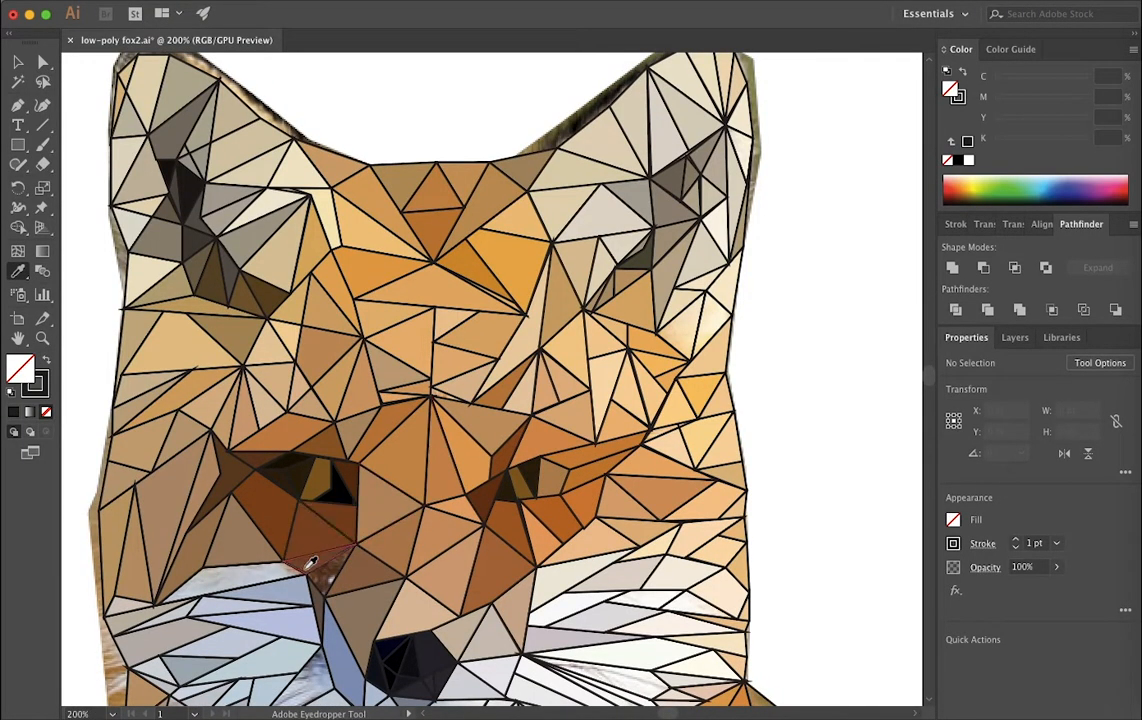
Trace the missing triangle below the inner corner of the left-hand eye with the Pen tool and fill it with dark brown sampled from its fur.
scroll(324, 573, "up", 4)
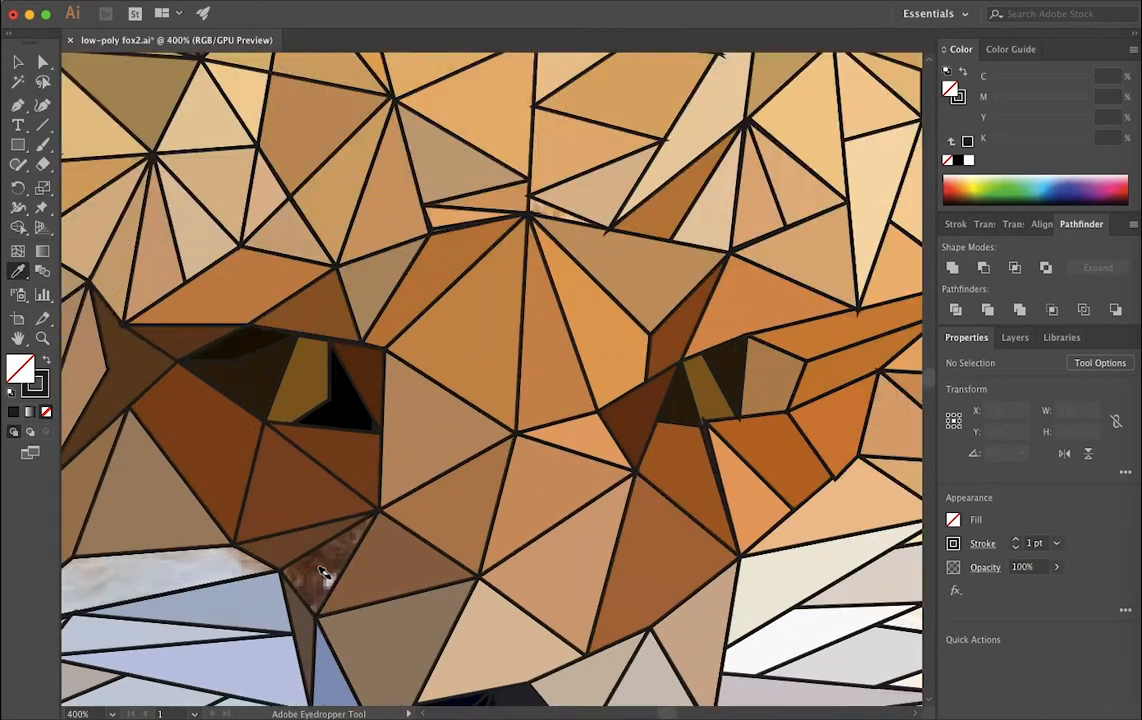
scroll(290, 583, "down", 1)
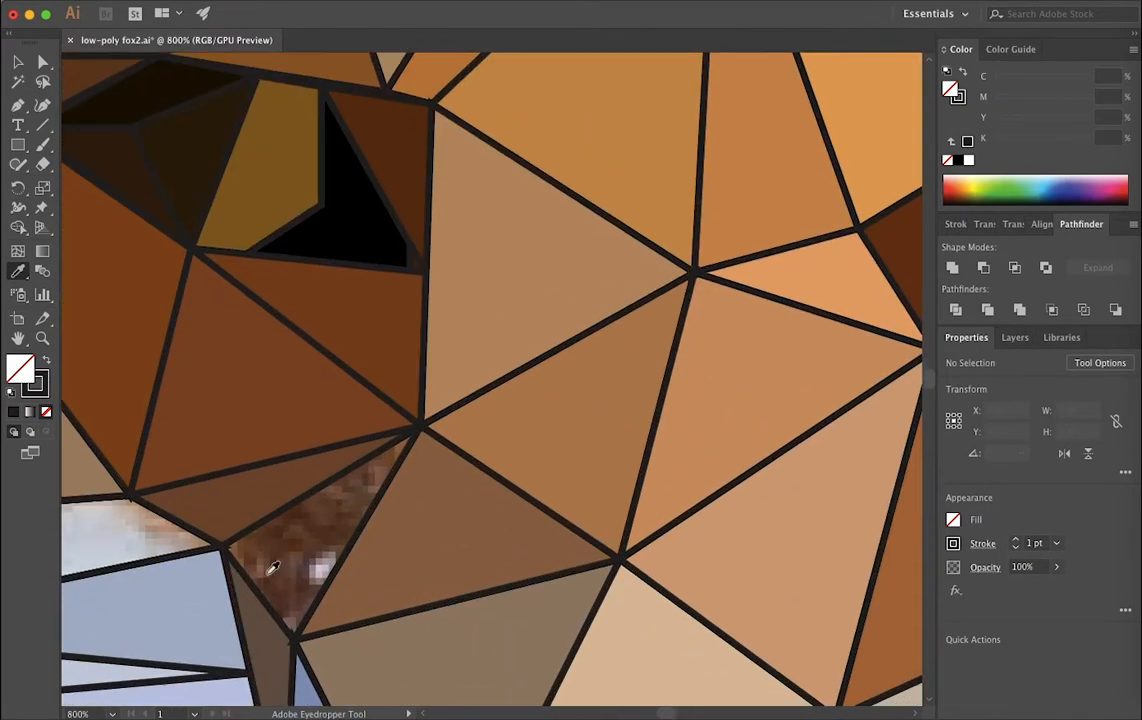
scroll(280, 571, "left", 3)
scroll(283, 567, "left", 9)
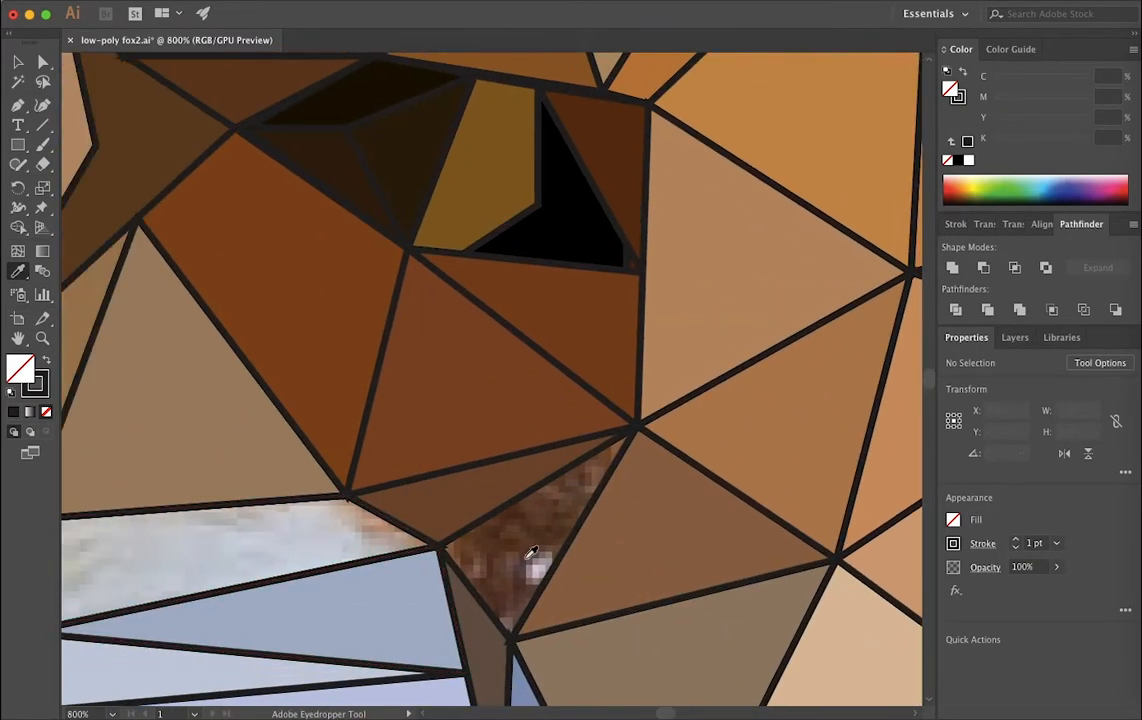
key("a")
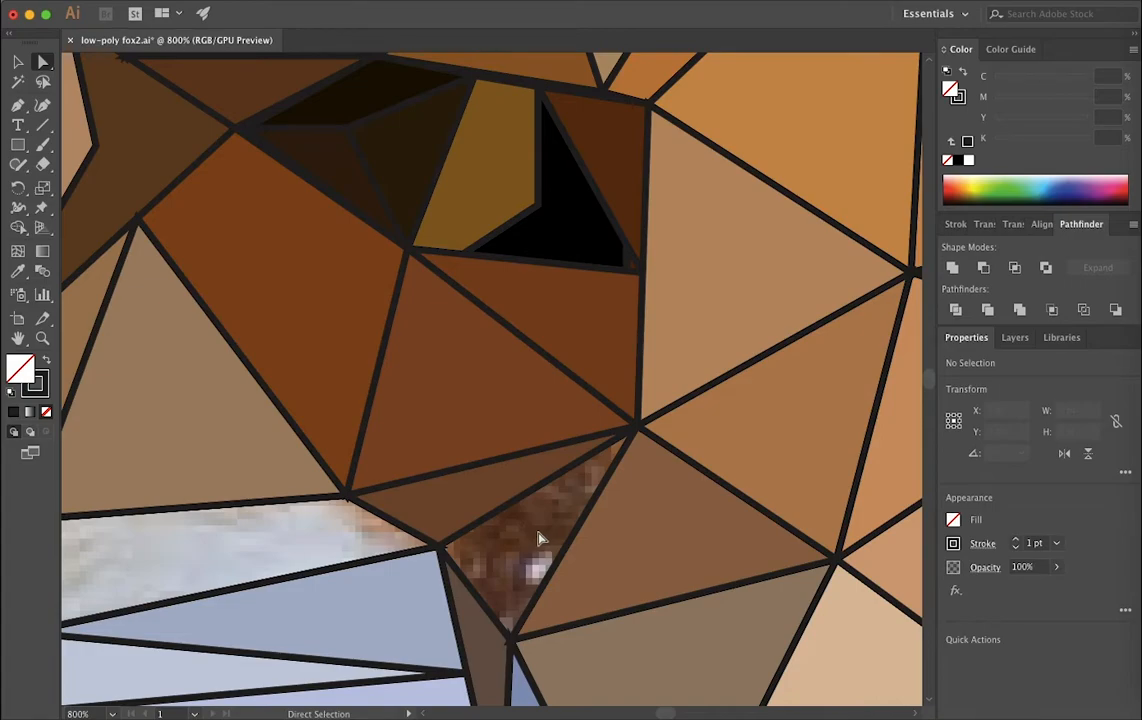
key("p")
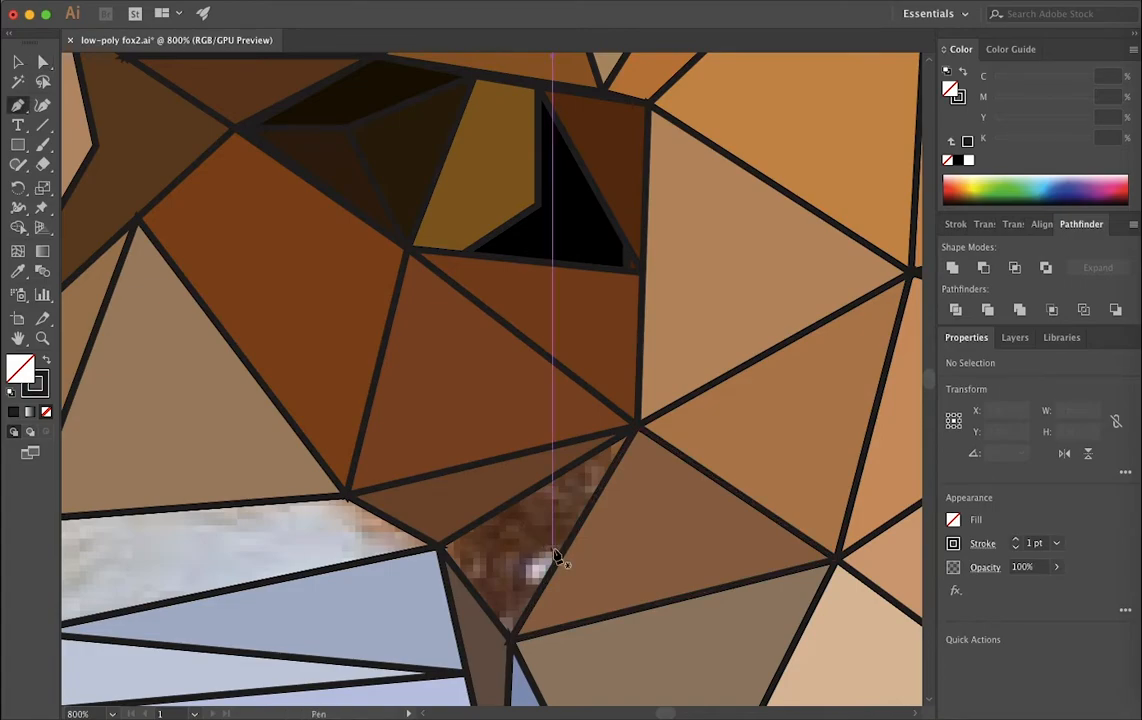
left_click(510, 640)
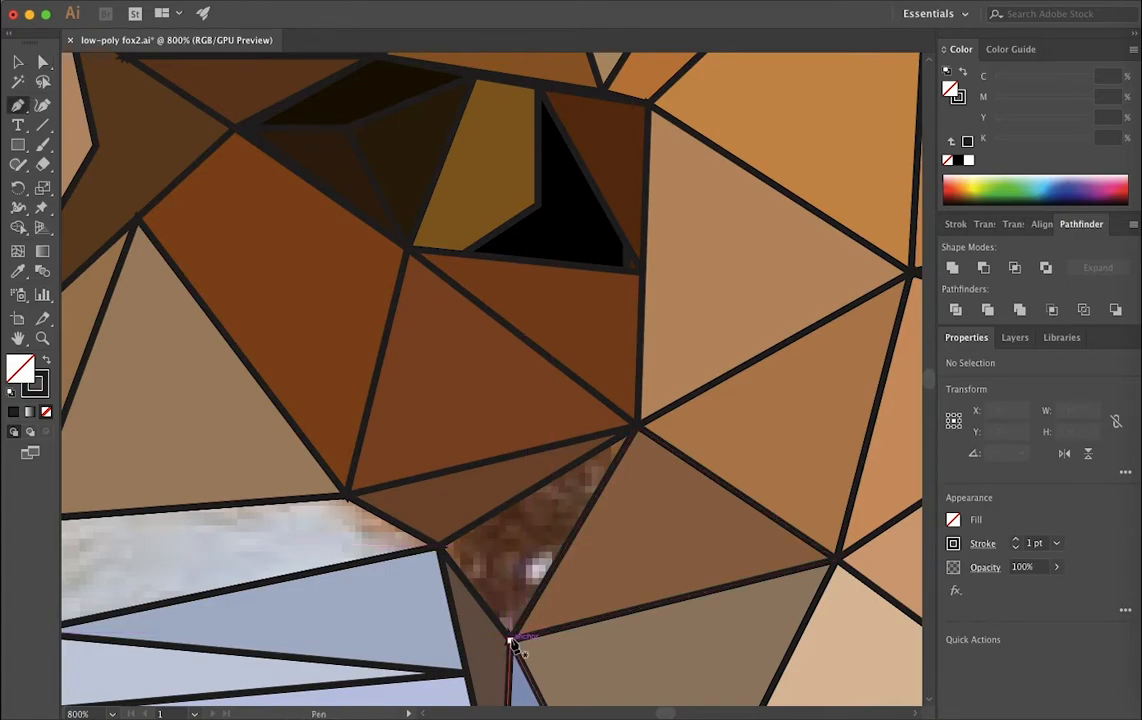
left_click(510, 640)
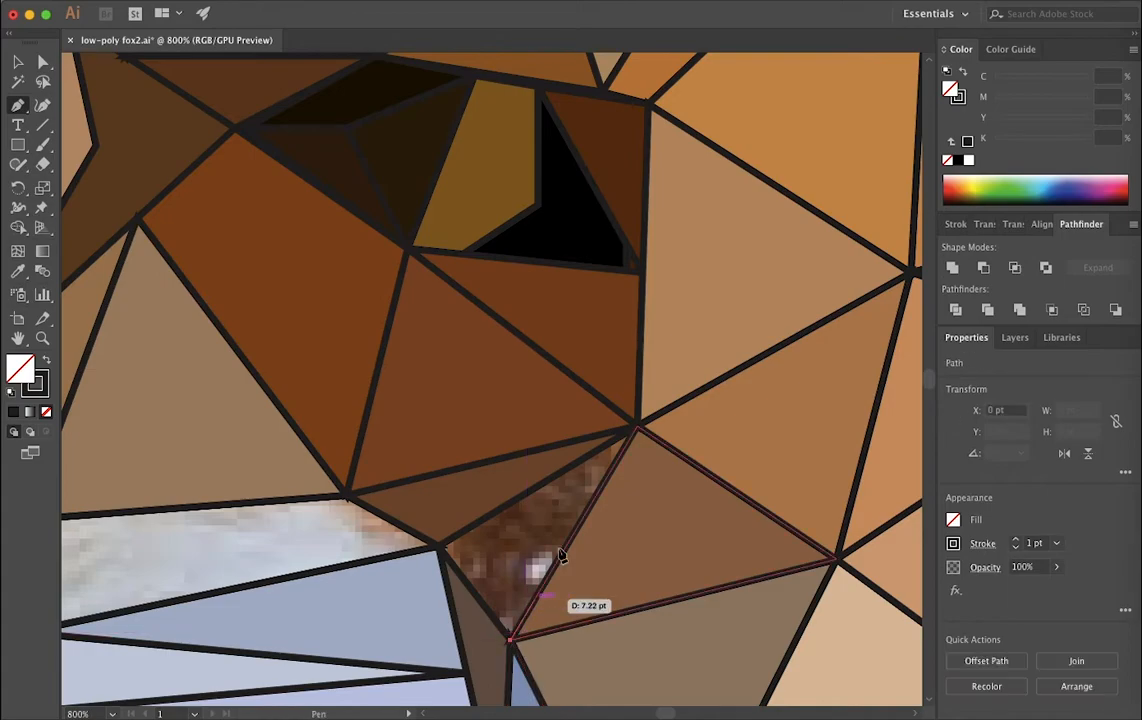
left_click(637, 428)
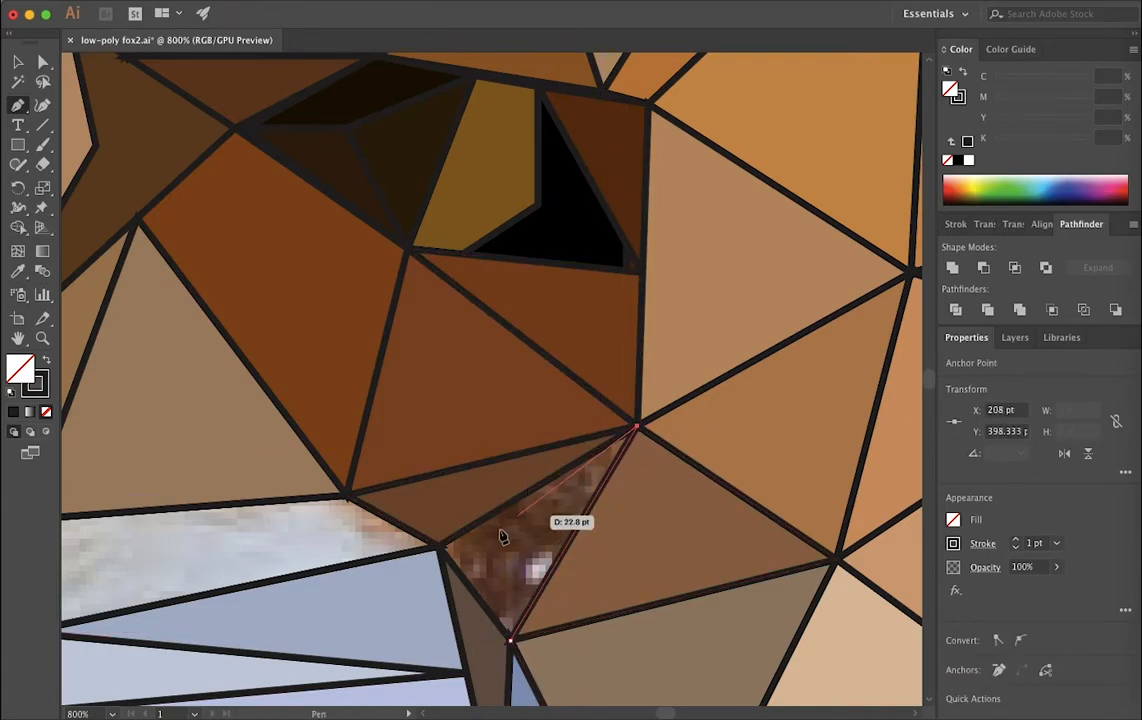
left_click(440, 548)
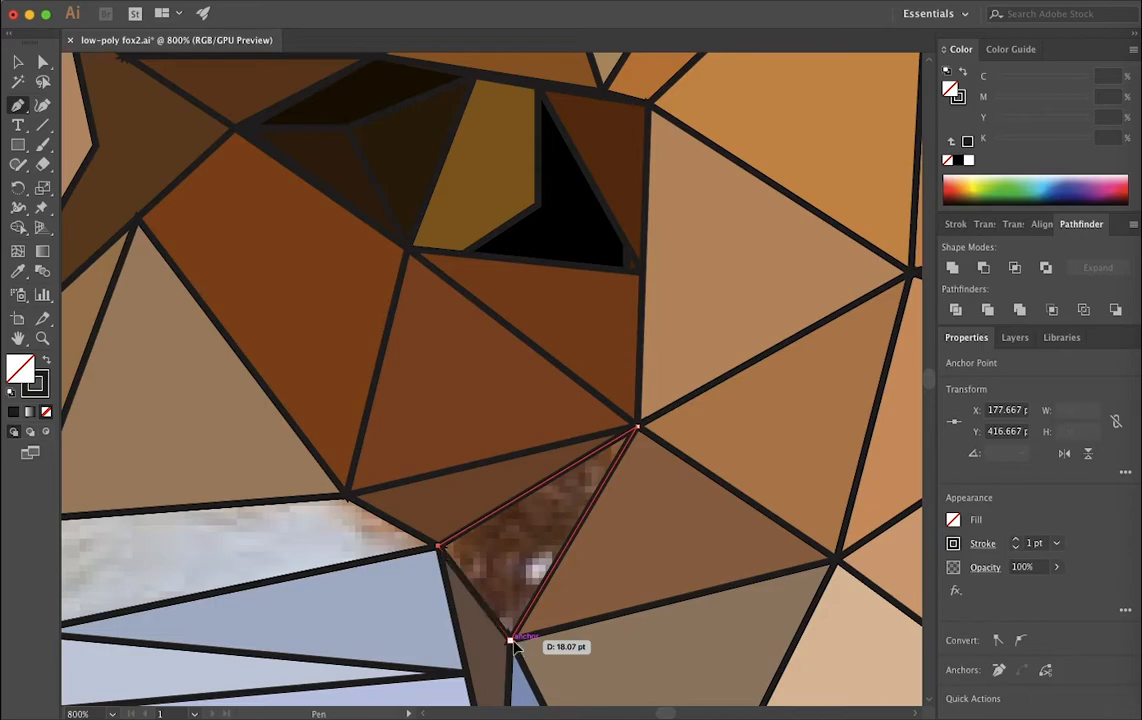
left_click(510, 640)
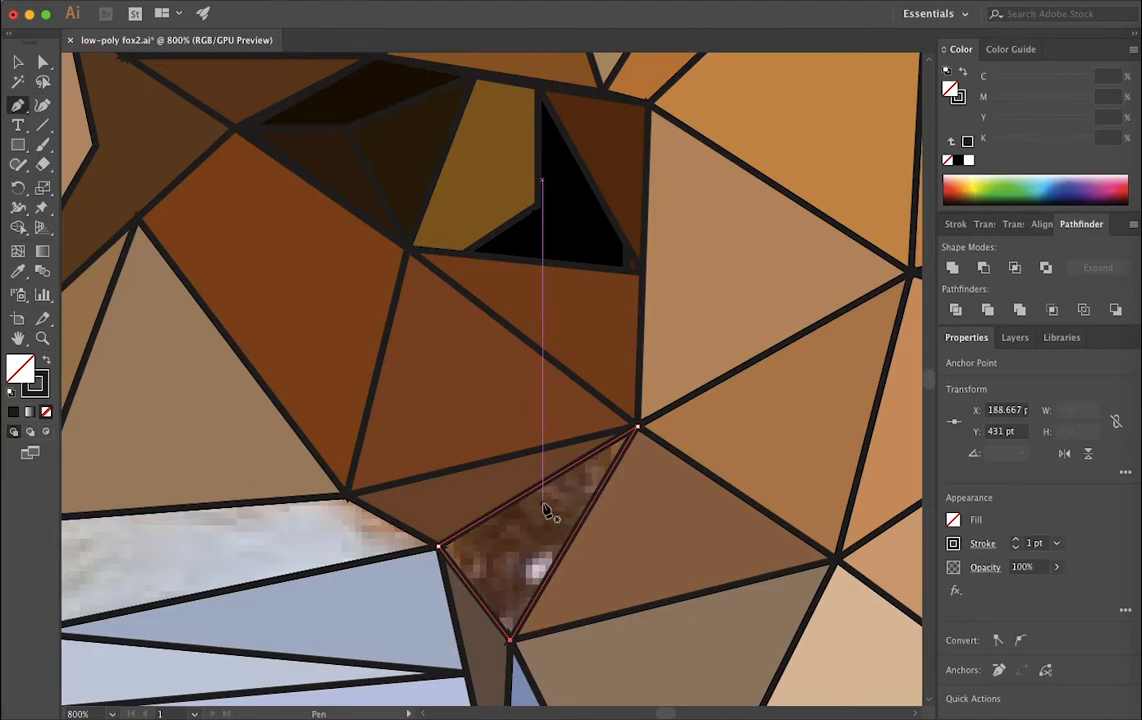
key("i")
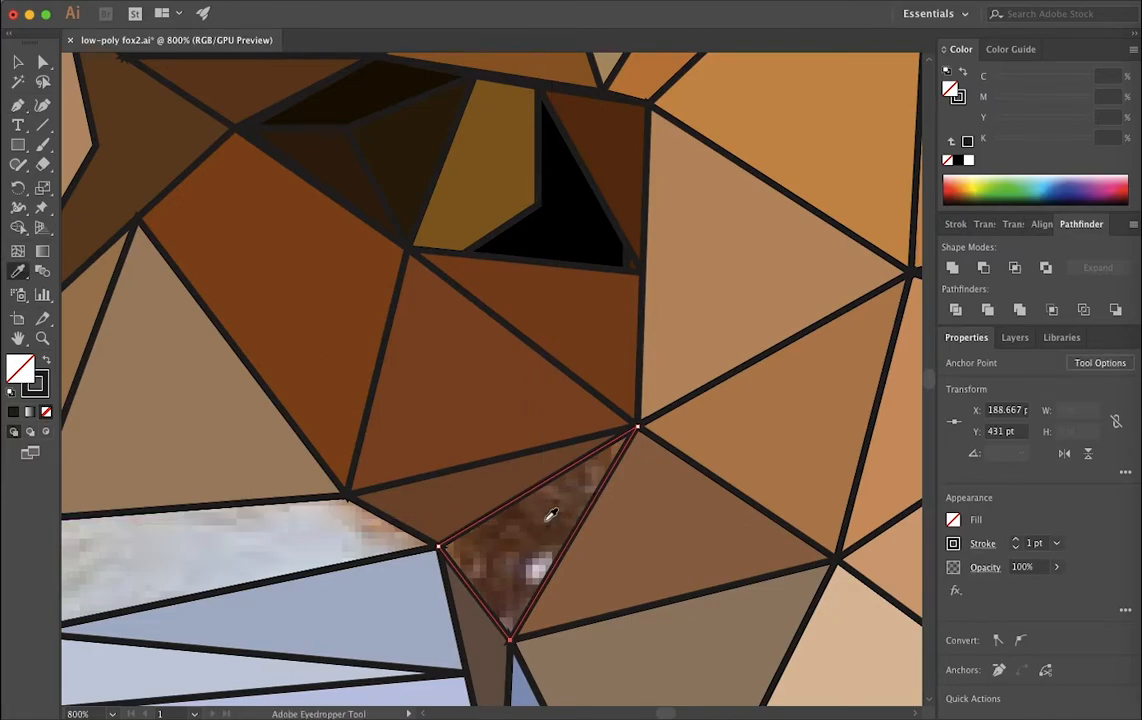
left_click(543, 514)
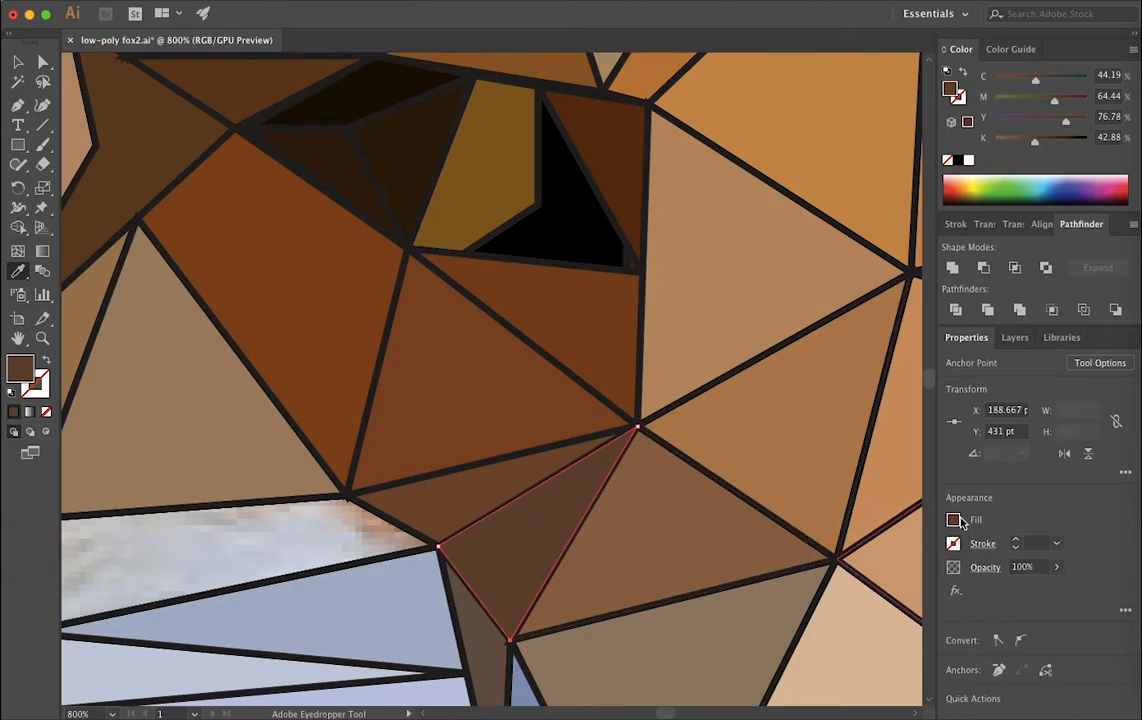
Fill the long four-sided shape along the upper edge of the left-hand white cheek with the light grey sampled from the fur inside it.
scroll(517, 540, "down", 3)
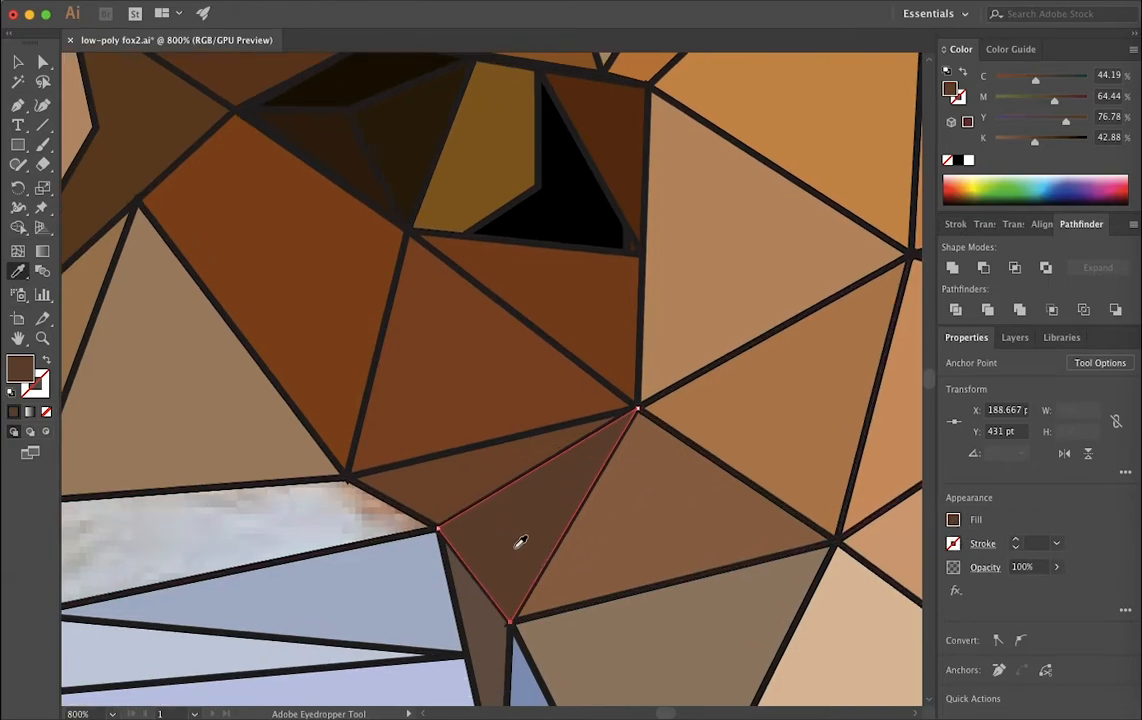
key("a")
left_click(374, 467)
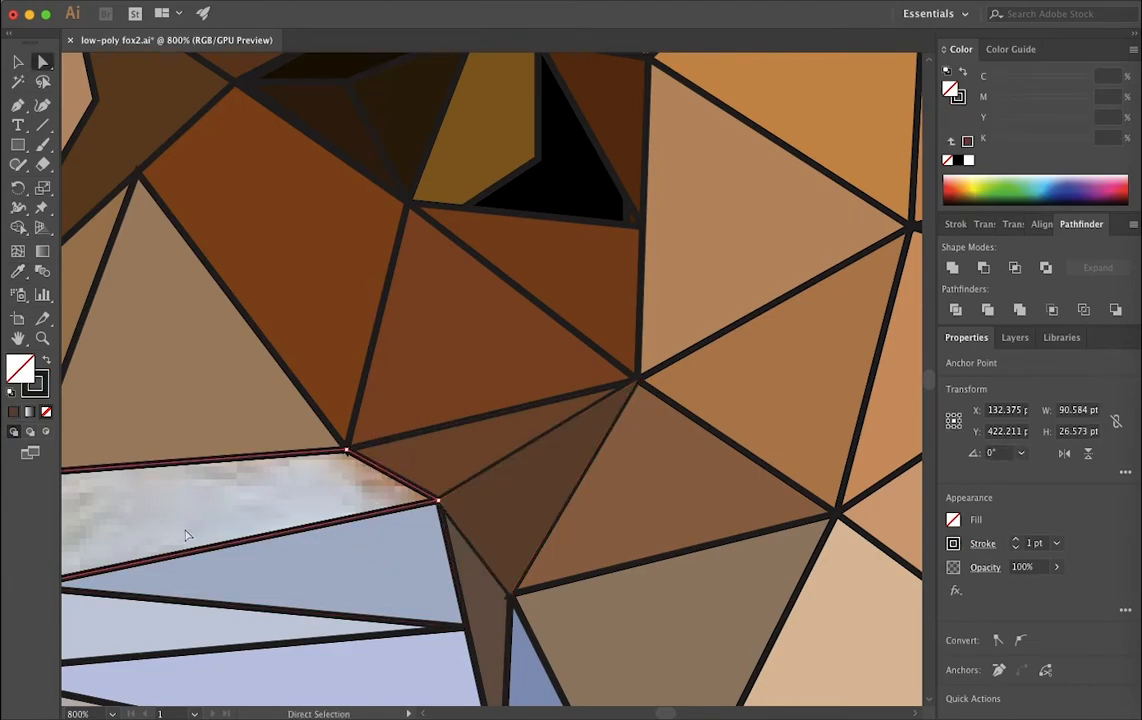
scroll(276, 532, "left", 5)
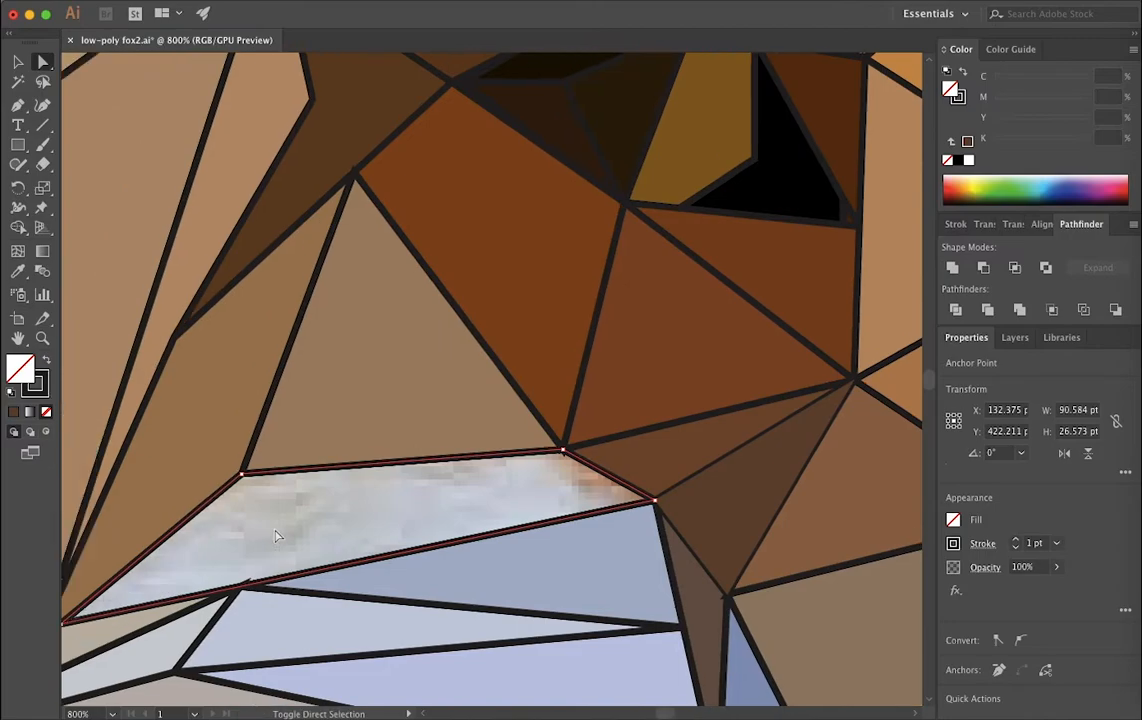
scroll(402, 566, "down", 1)
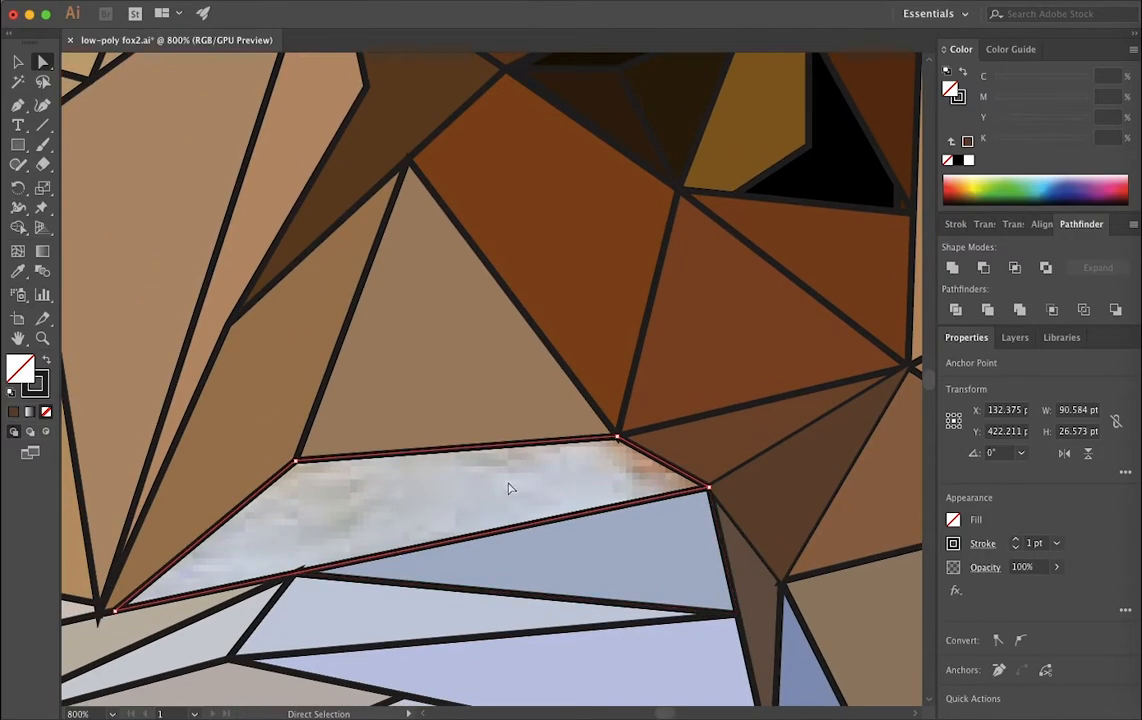
key("i")
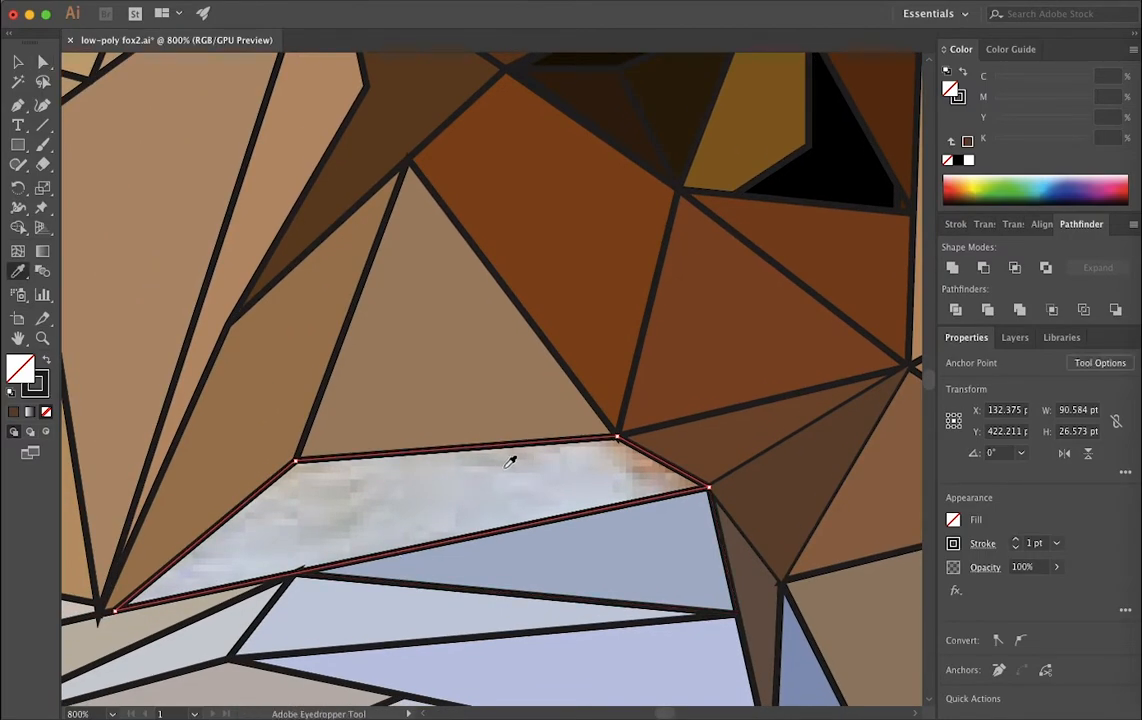
left_click(518, 468)
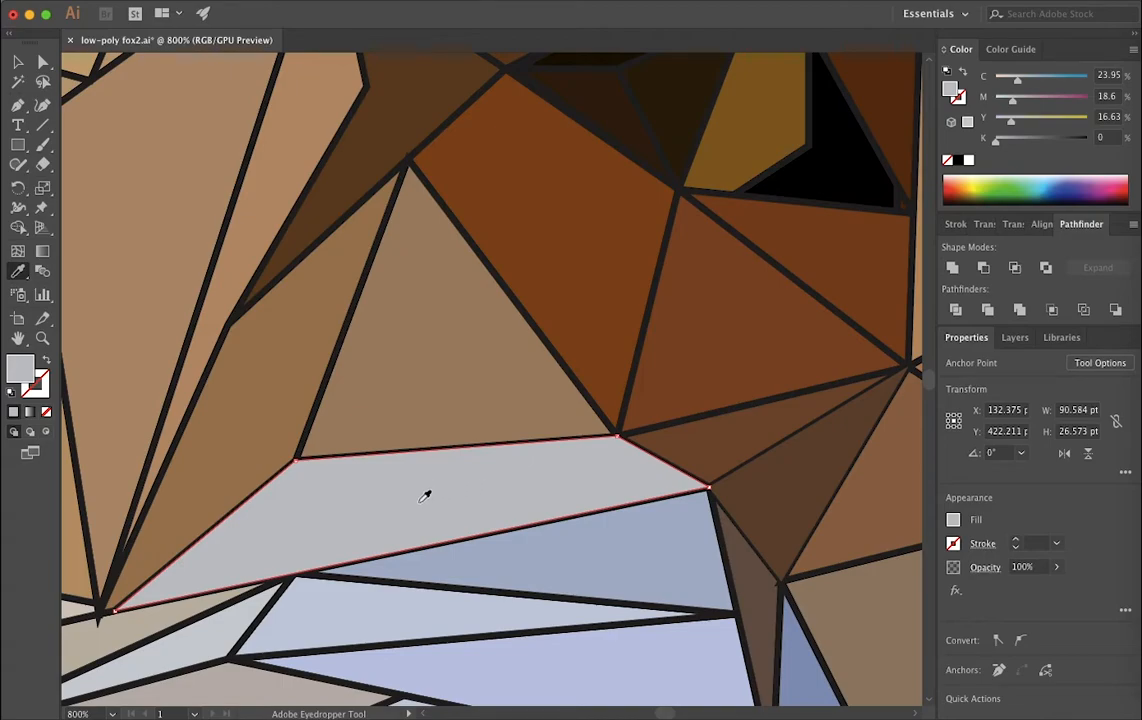
Recolour the square beside the fox photo with the reddish brown sampled from the fur above the left-hand eye's inner corner.
scroll(420, 500, "down", 2)
scroll(514, 462, "down", 1)
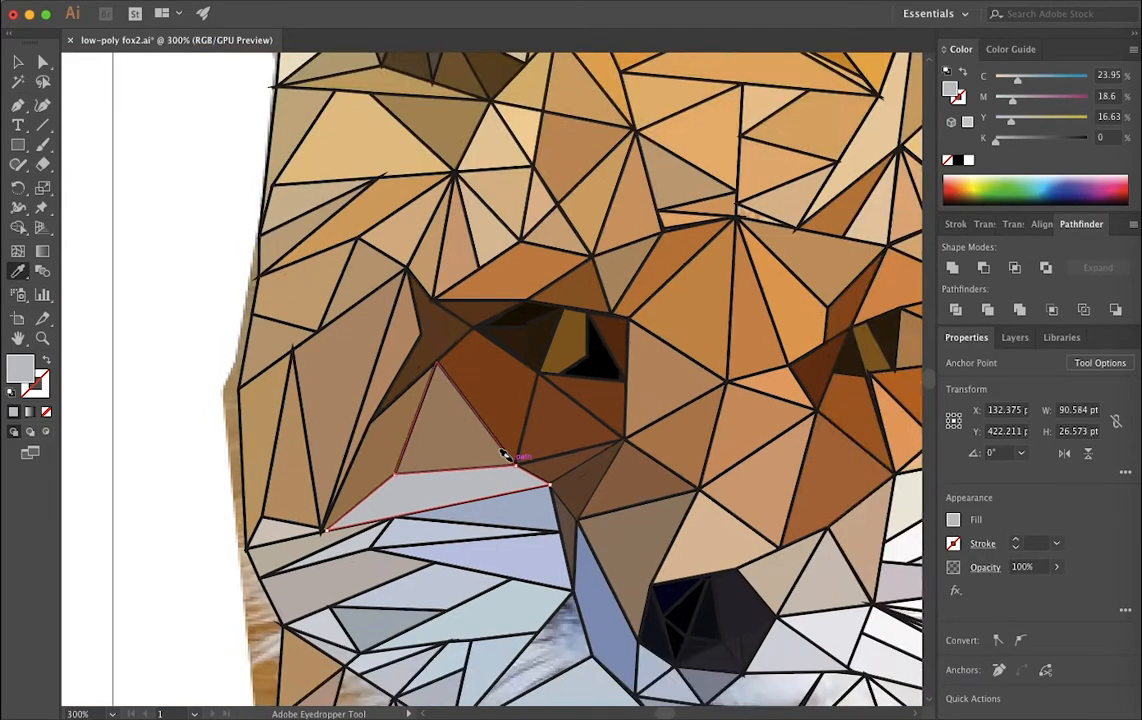
scroll(505, 455, "down", 1)
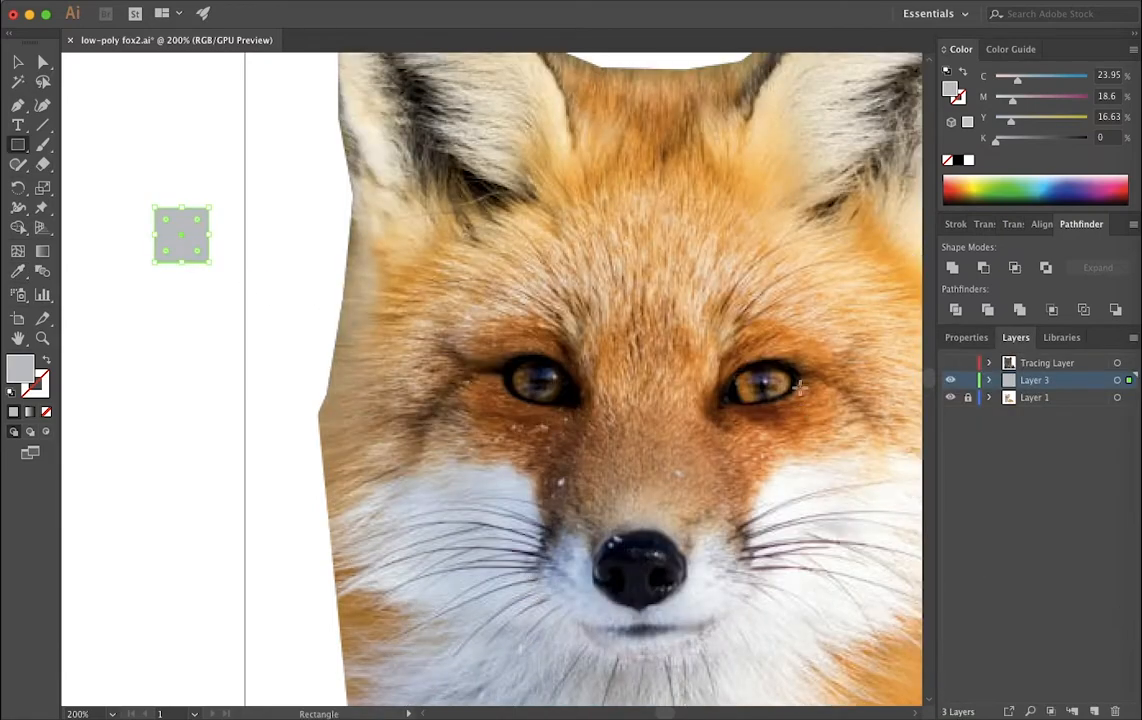
left_click(966, 342)
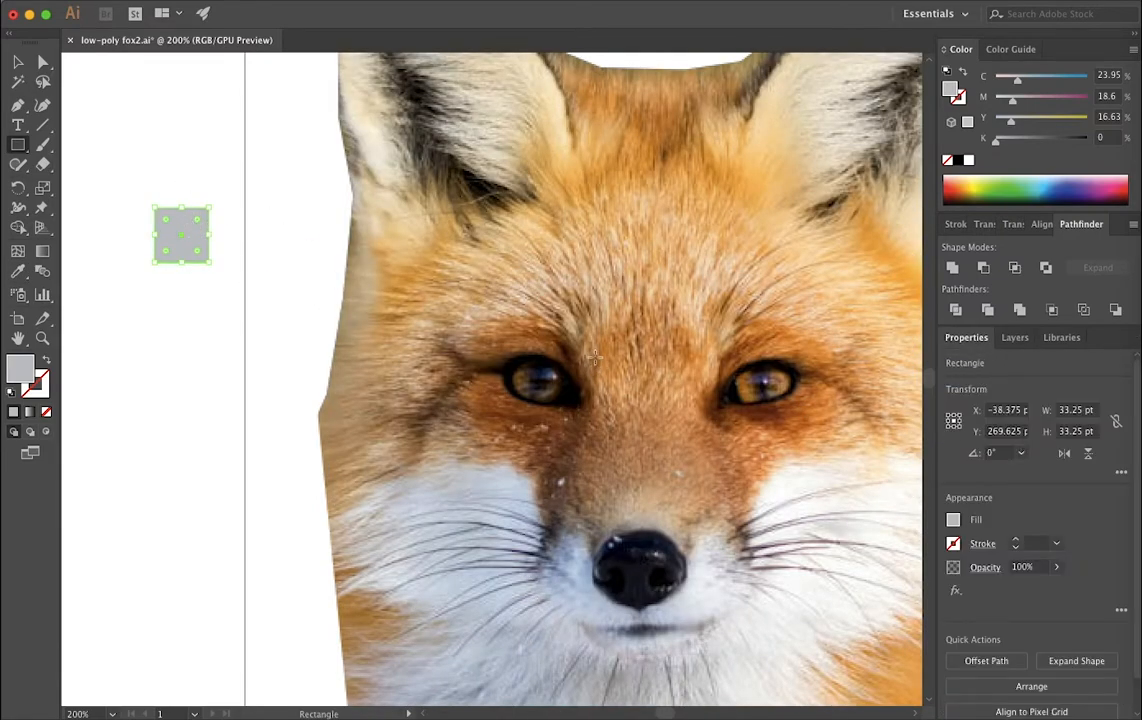
left_click(18, 272)
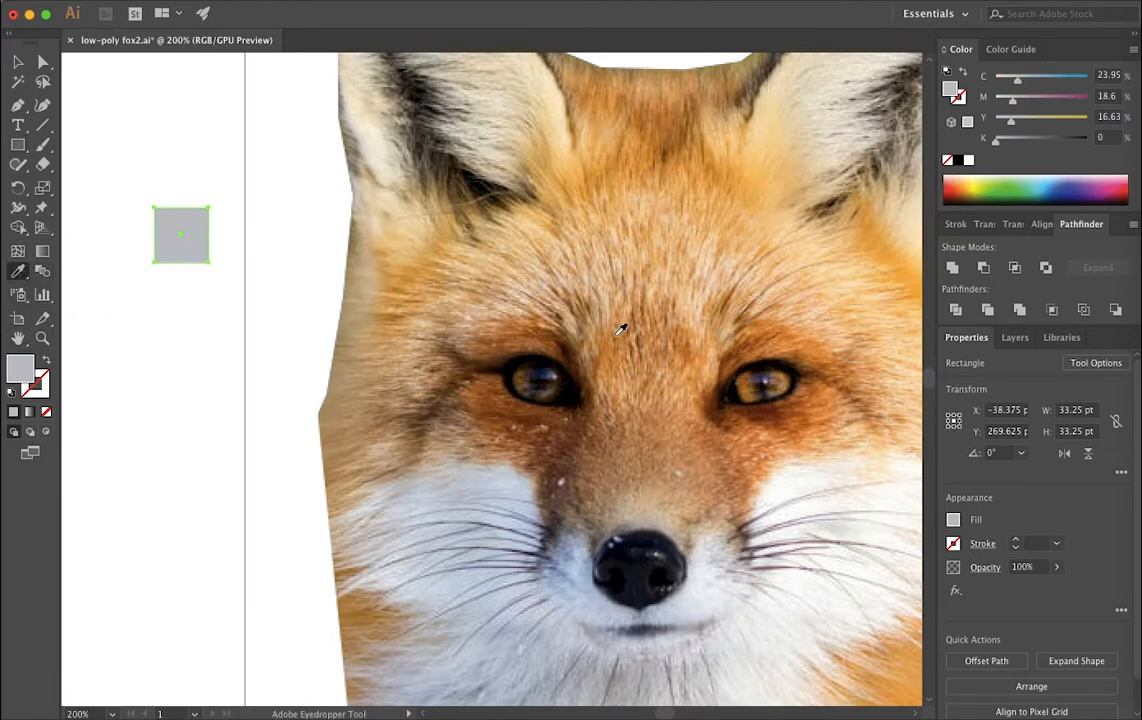
left_click(552, 331)
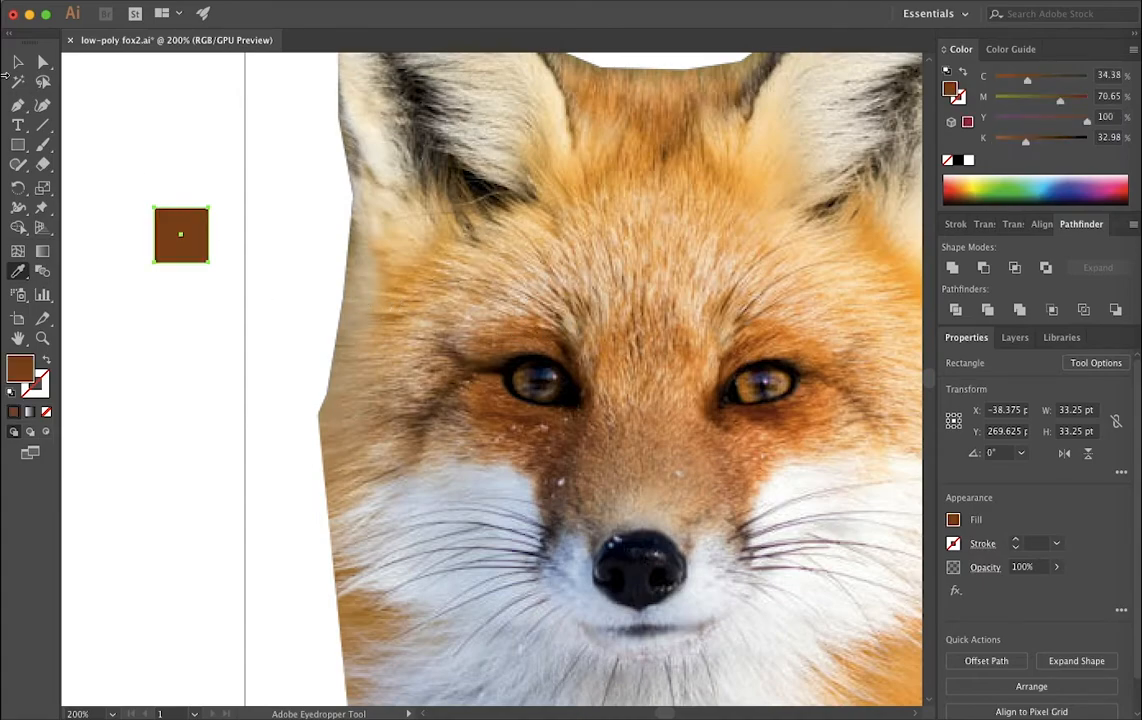
Draw a 33.25 pt square just below the brown swatch and fill it with pale blue-grey sampled from the left-hand white cheek.
left_click(24, 150)
left_click_drag(155, 279, 209, 335)
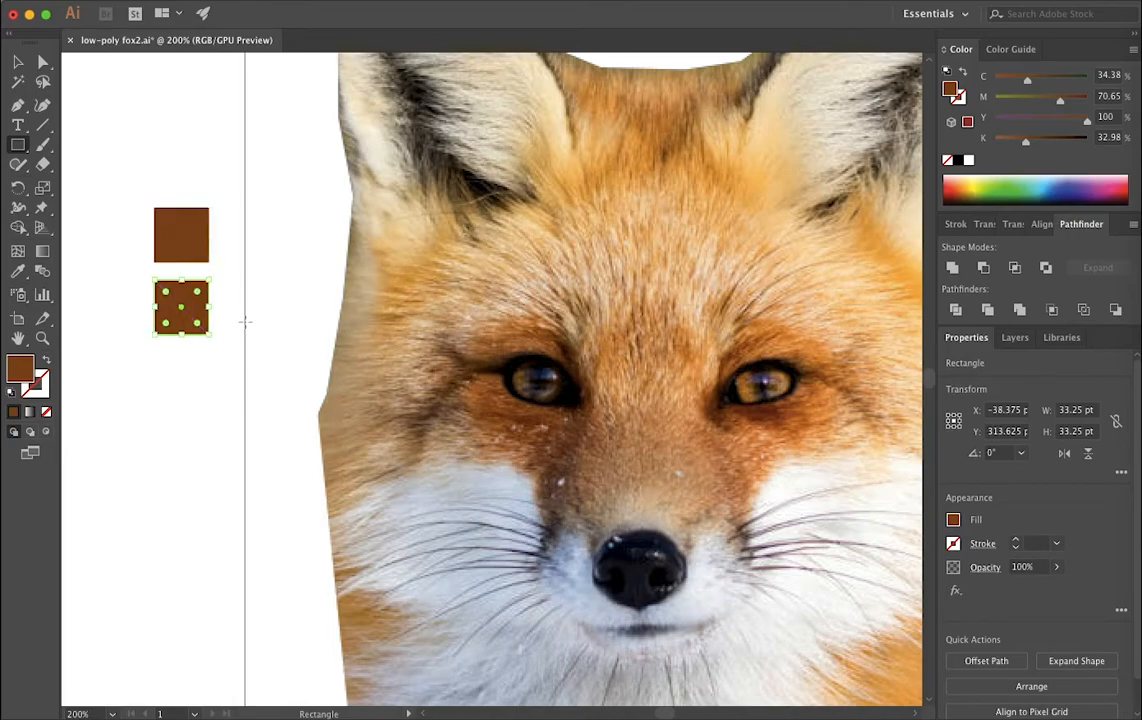
key("i")
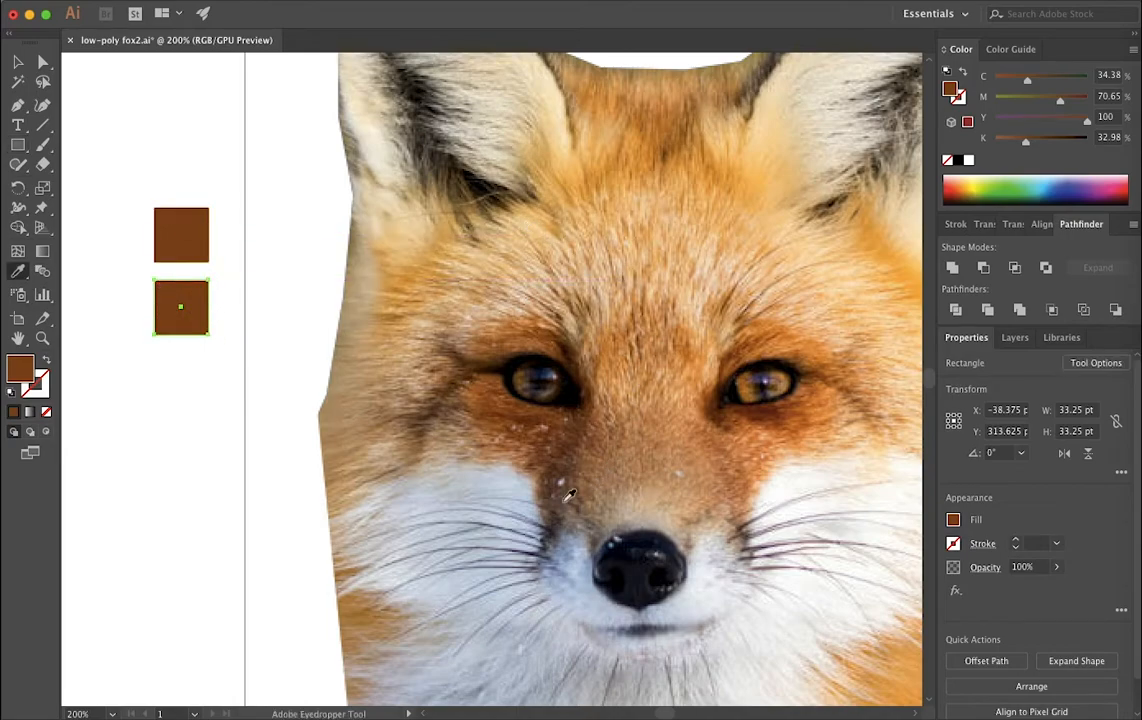
left_click(520, 485)
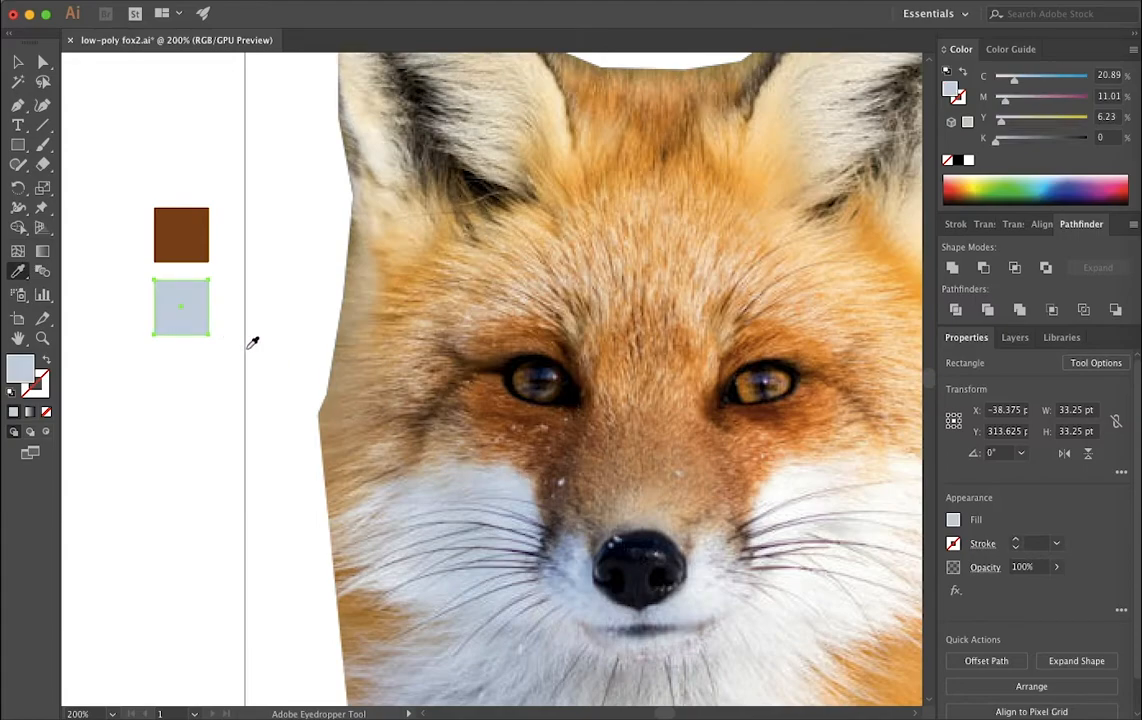
Add a 33.25 pt square directly above the brown swatch and fill it with golden orange sampled from the fox's forehead.
key("m")
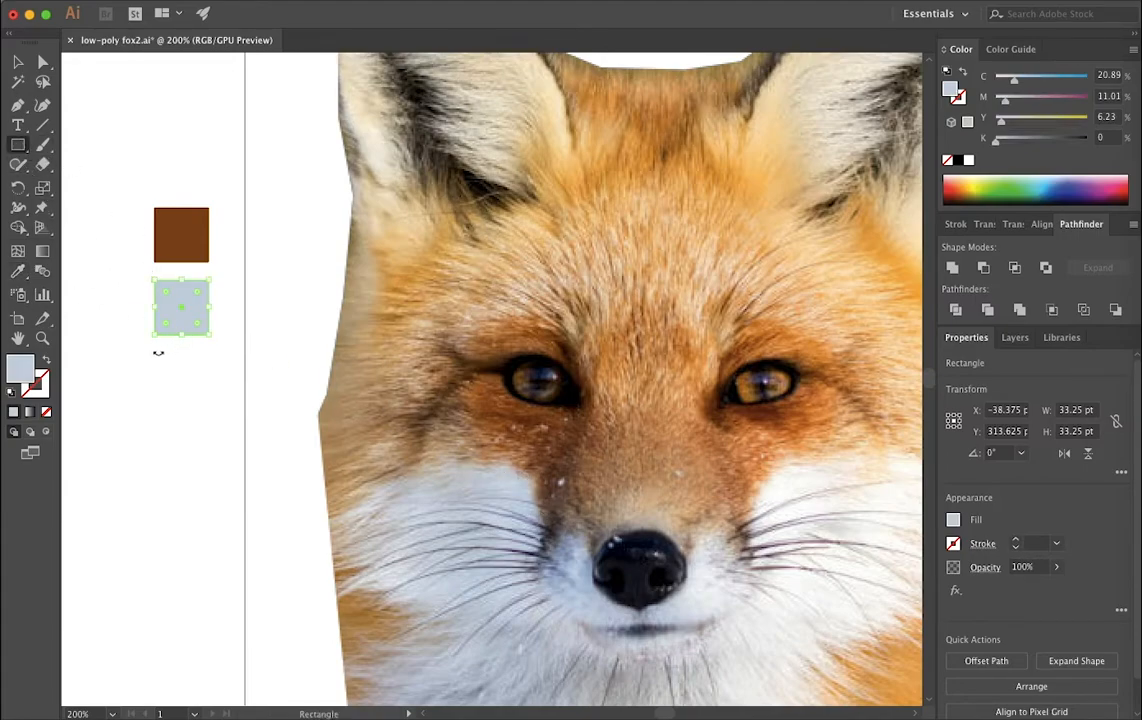
left_click(131, 141)
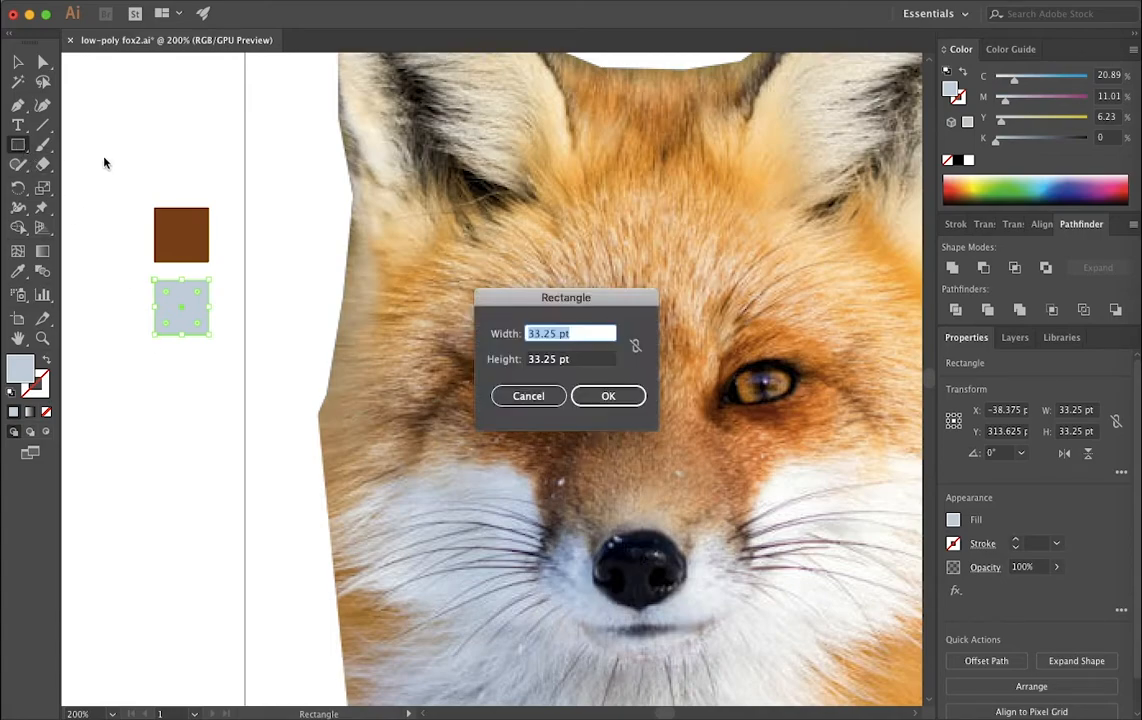
left_click(594, 396)
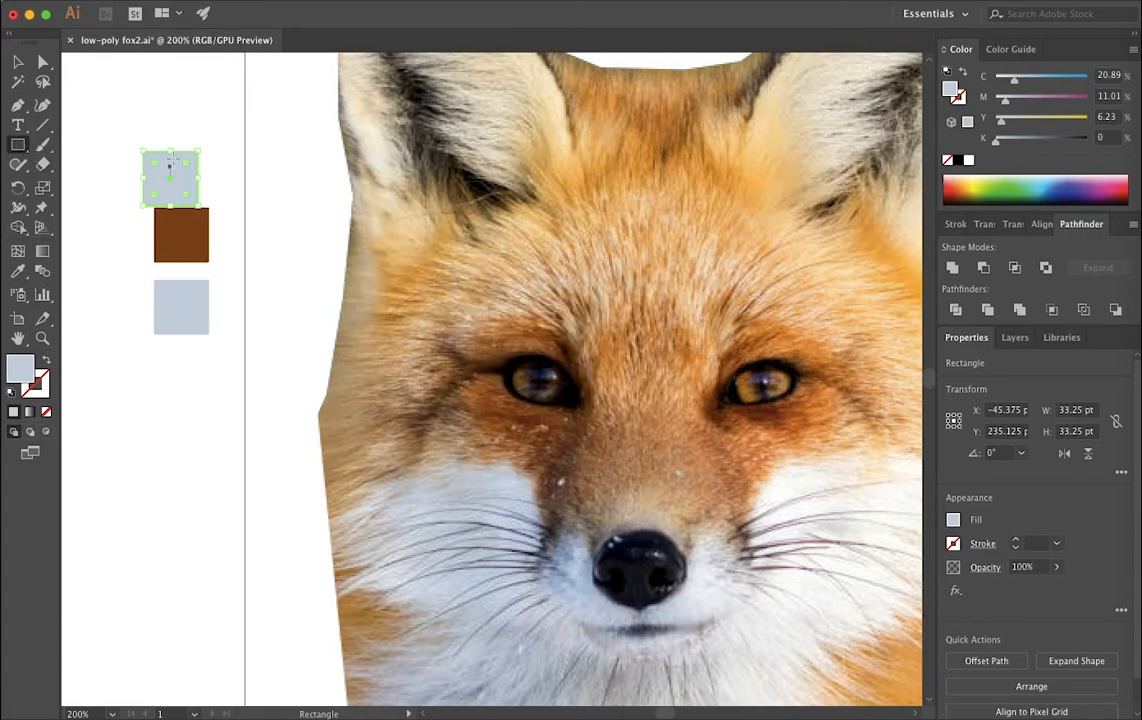
left_click_drag(176, 179, 188, 168)
key("i")
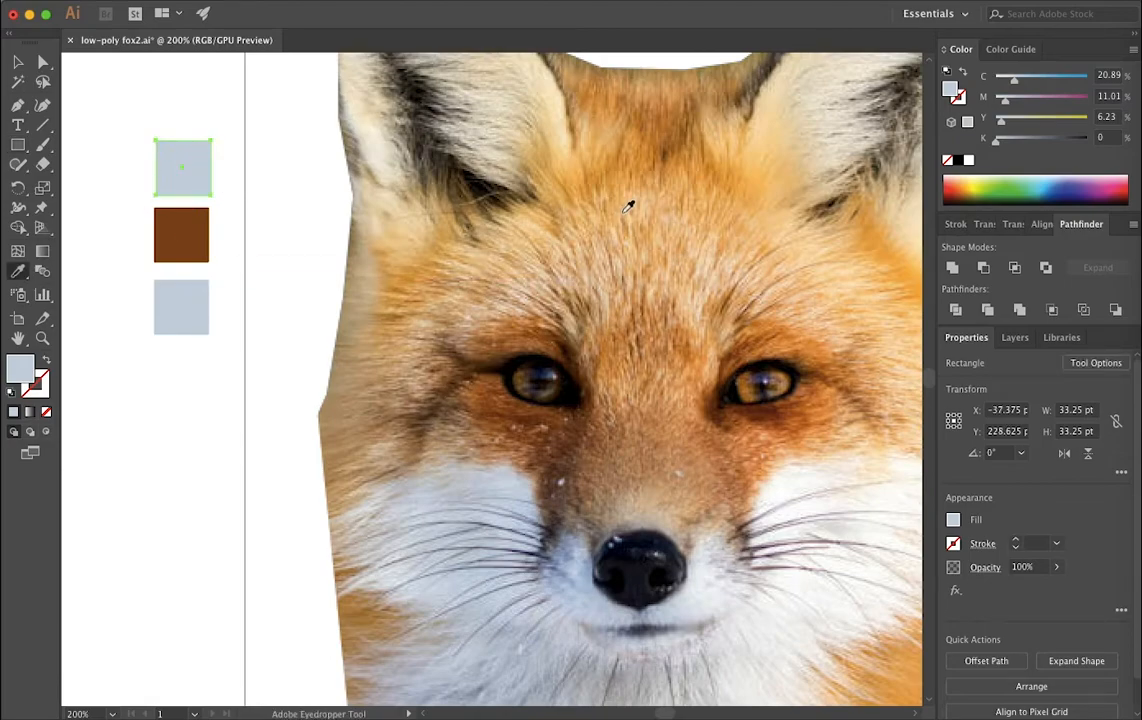
left_click(615, 188)
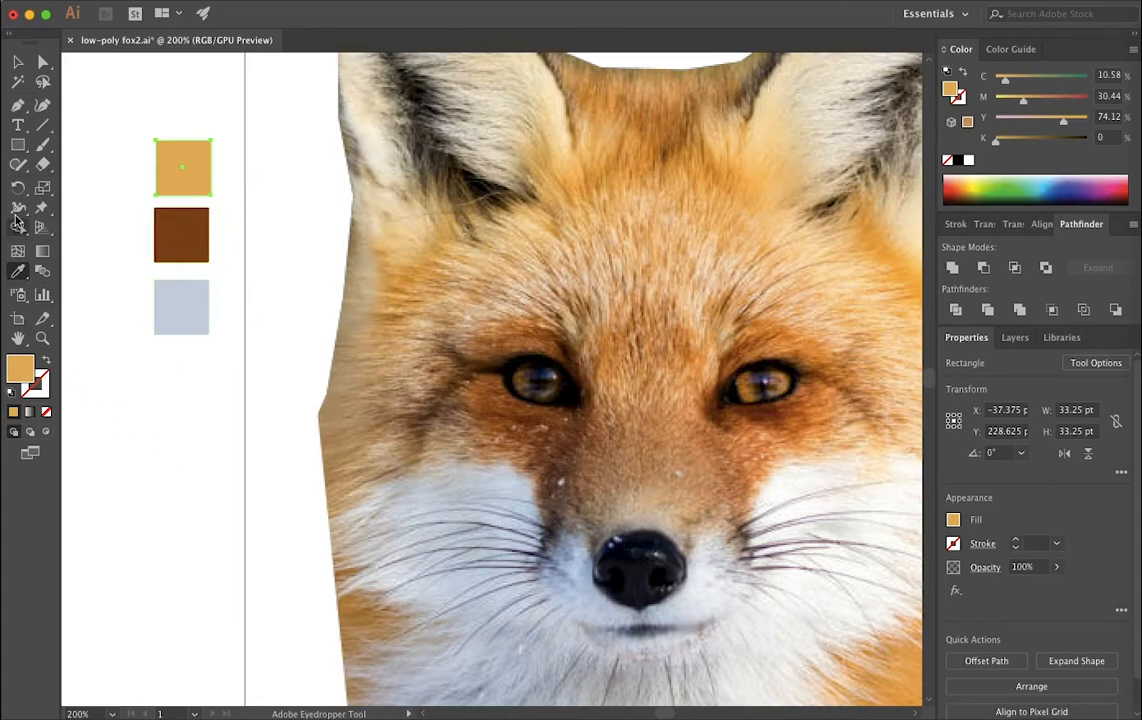
Add a 33.25 pt square below the pale blue-grey swatch and fill it with the dark grey sampled from the chest fur.
left_click(19, 147)
left_click(154, 397)
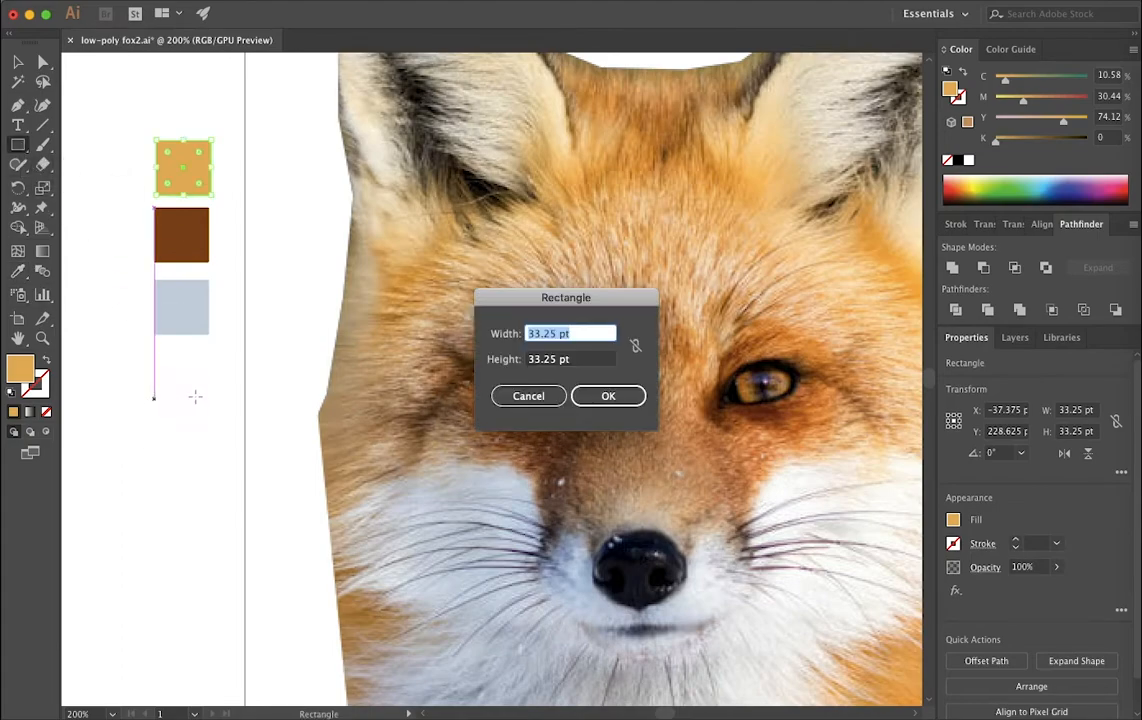
left_click(605, 396)
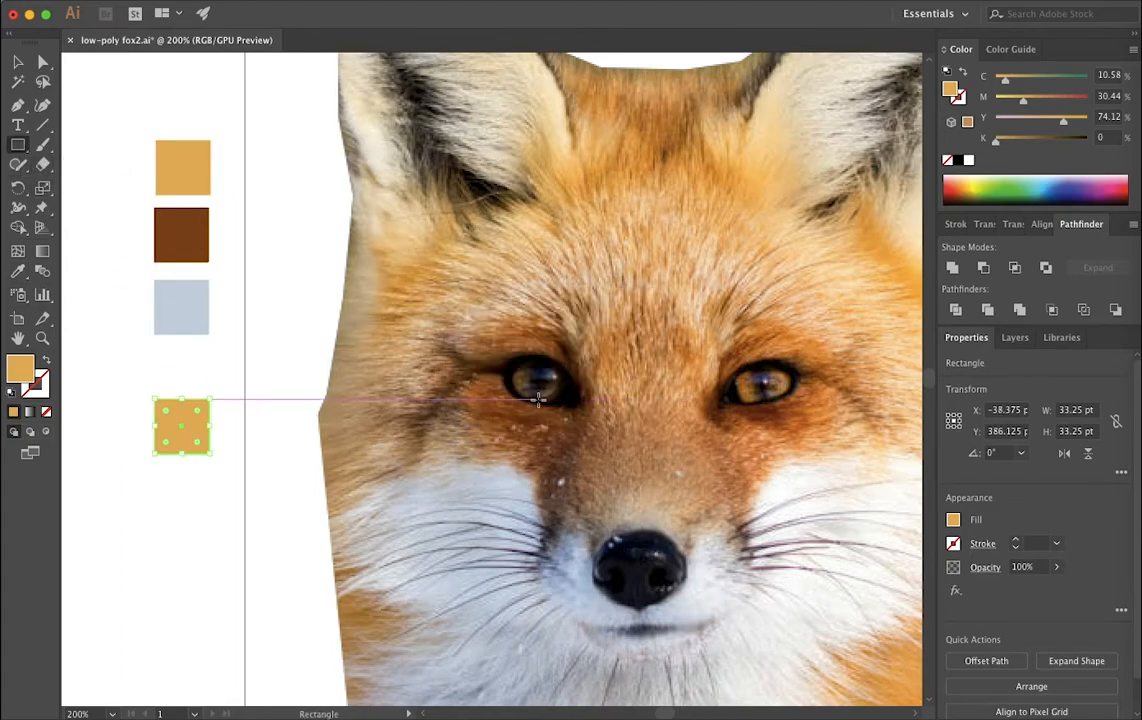
key("i")
scroll(600, 450, "down", 8)
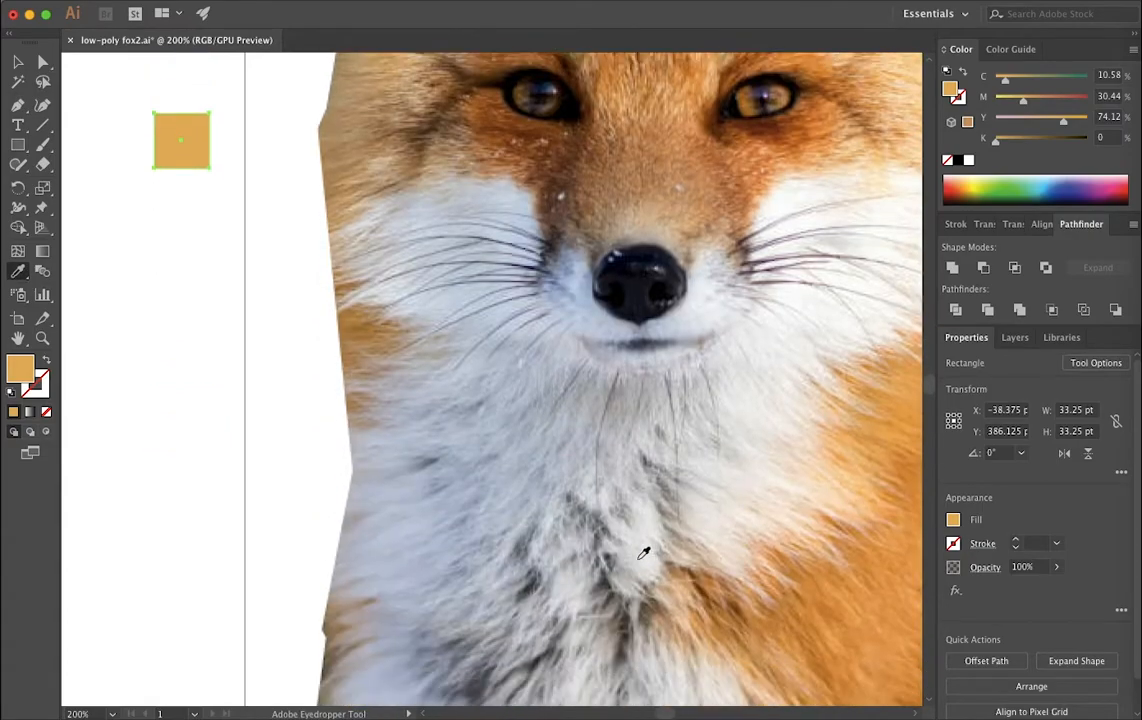
left_click(605, 531)
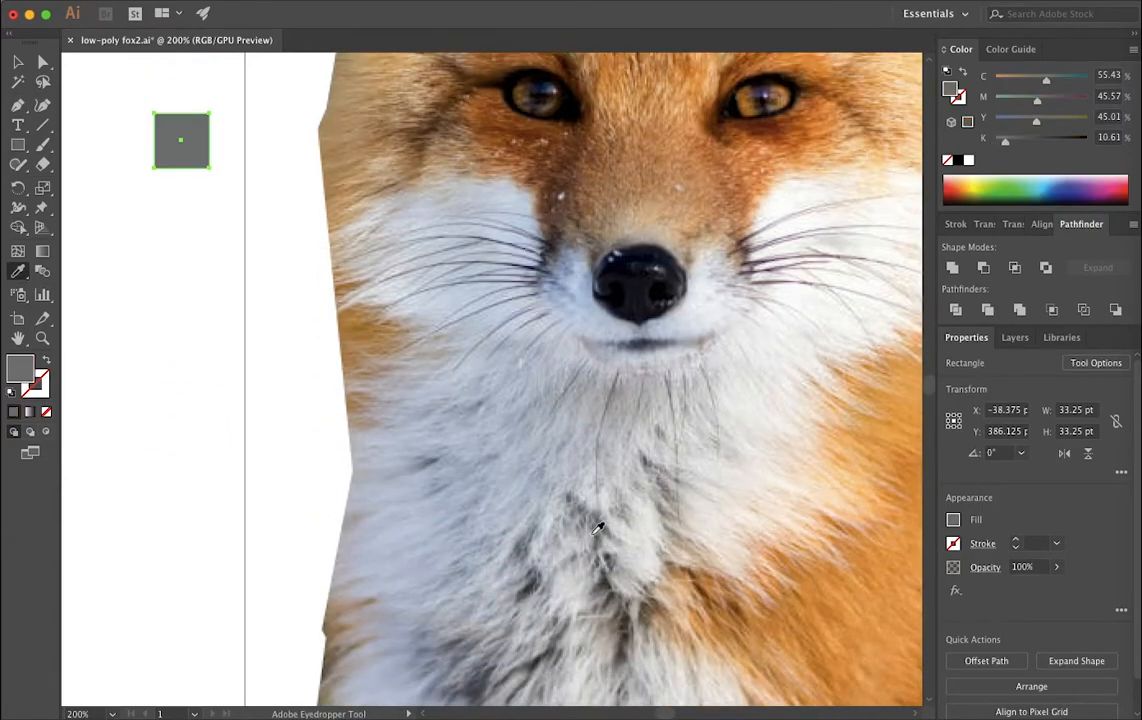
Move the dark grey swatch up so it sits close below the pale blue-grey swatch in the column.
scroll(597, 528, "up", 7)
key("n")
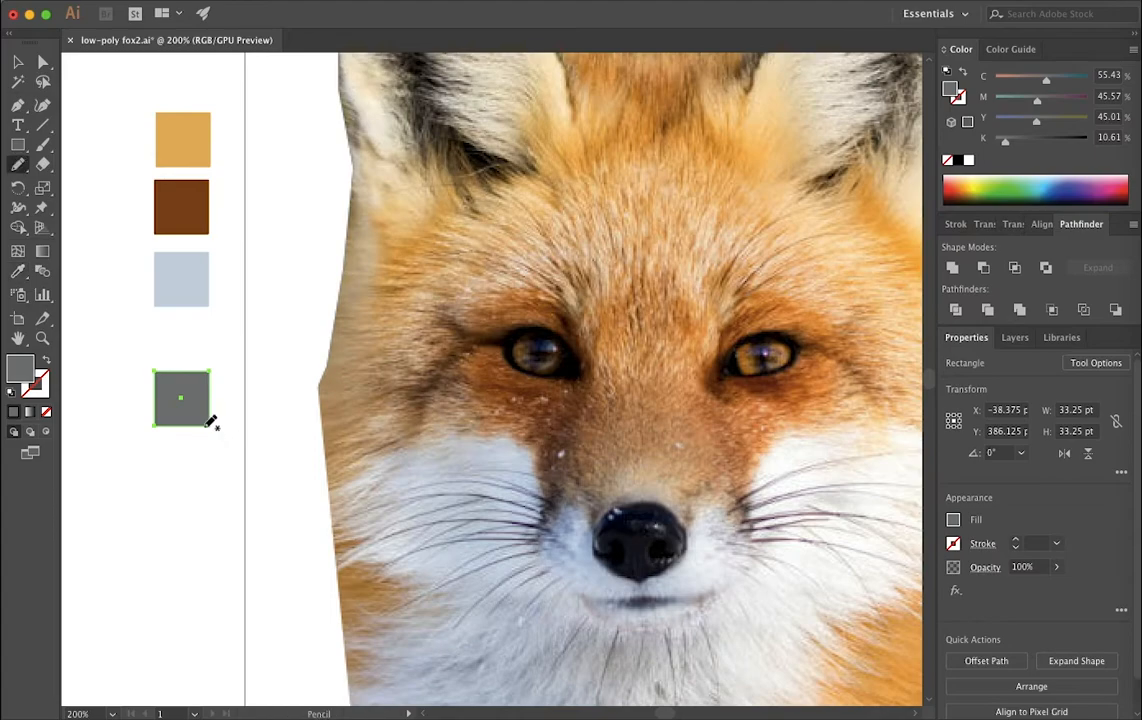
left_click_drag(205, 415, 203, 372)
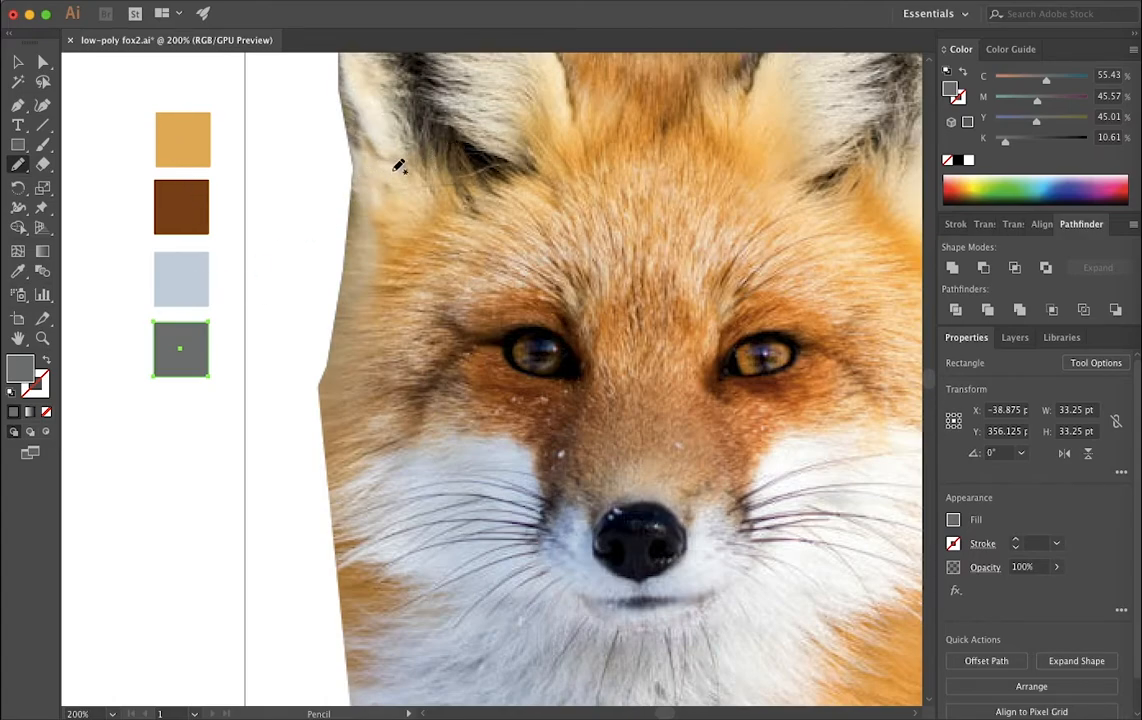
Add a 33.25 pt square below the dark grey swatch and fill it with a colour sampled from the fox's upper forehead.
left_click(22, 149)
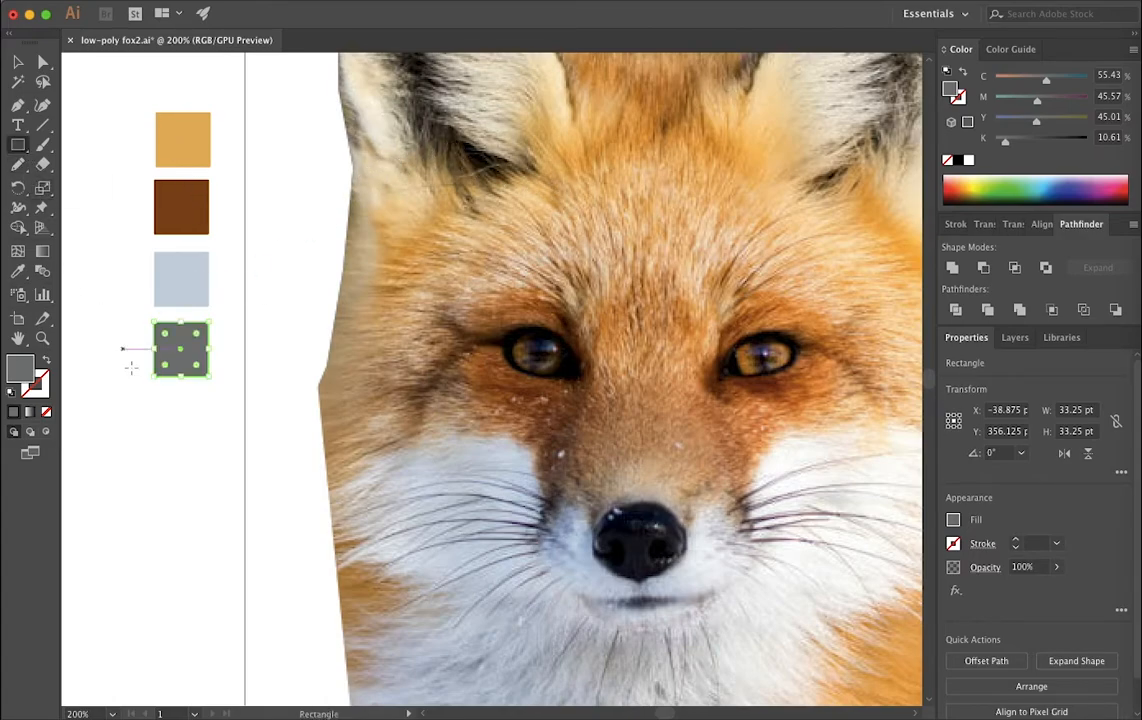
left_click(156, 436)
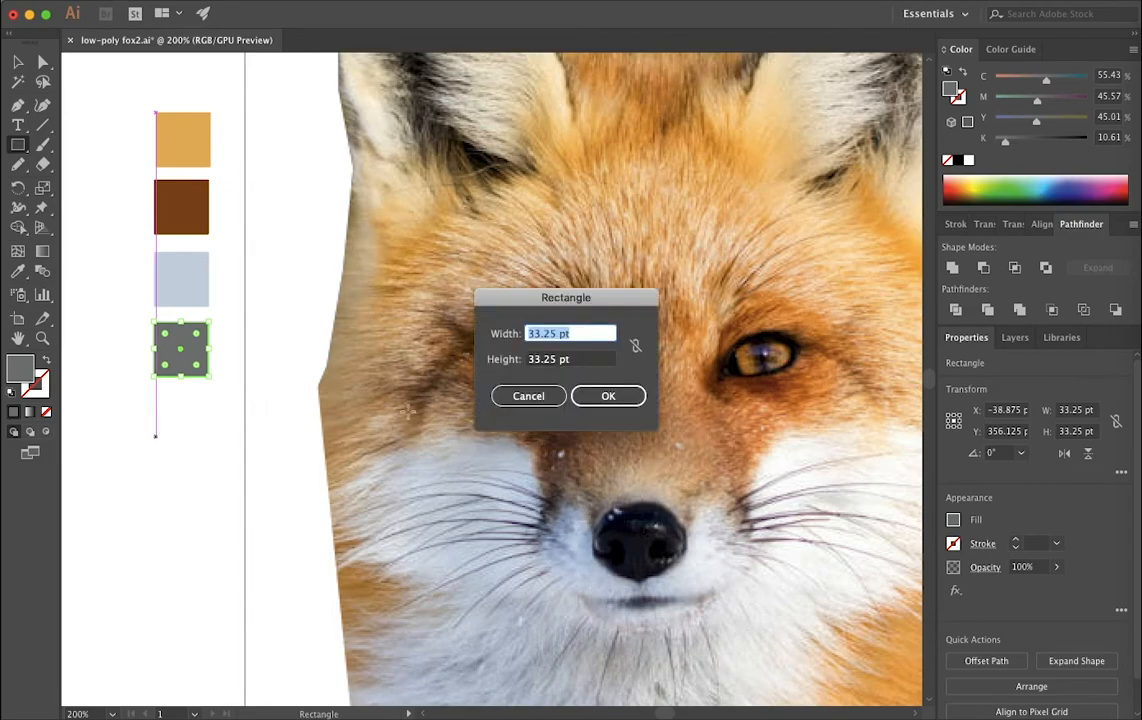
left_click(607, 396)
key("i")
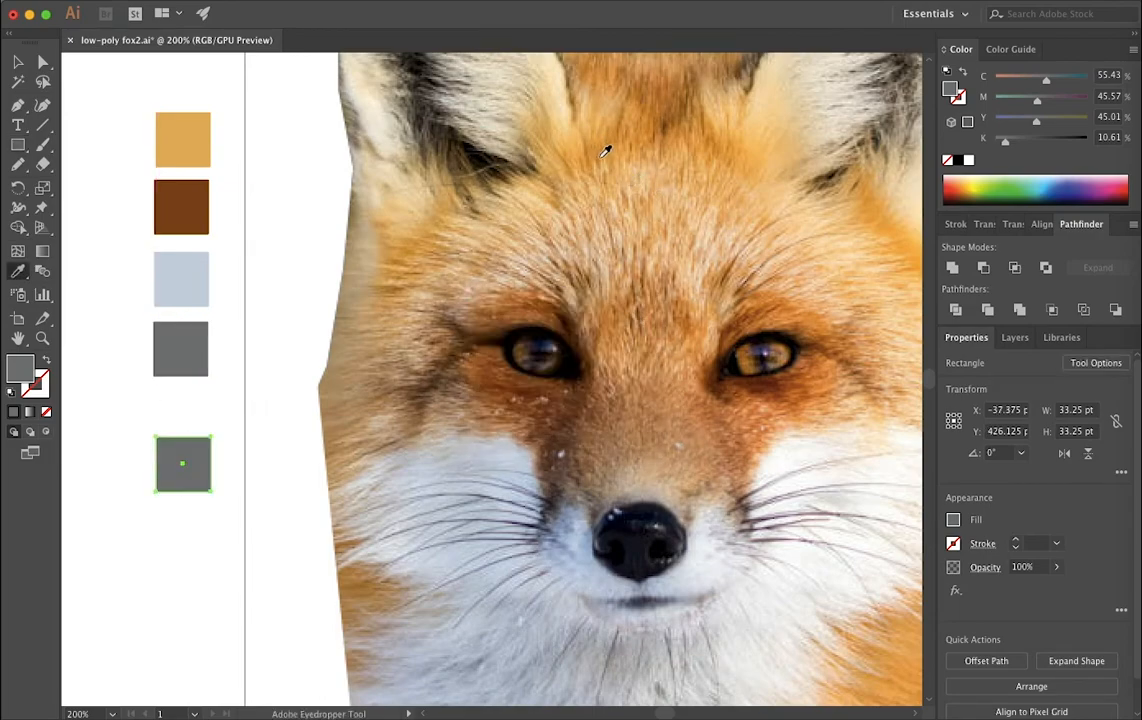
left_click(612, 222)
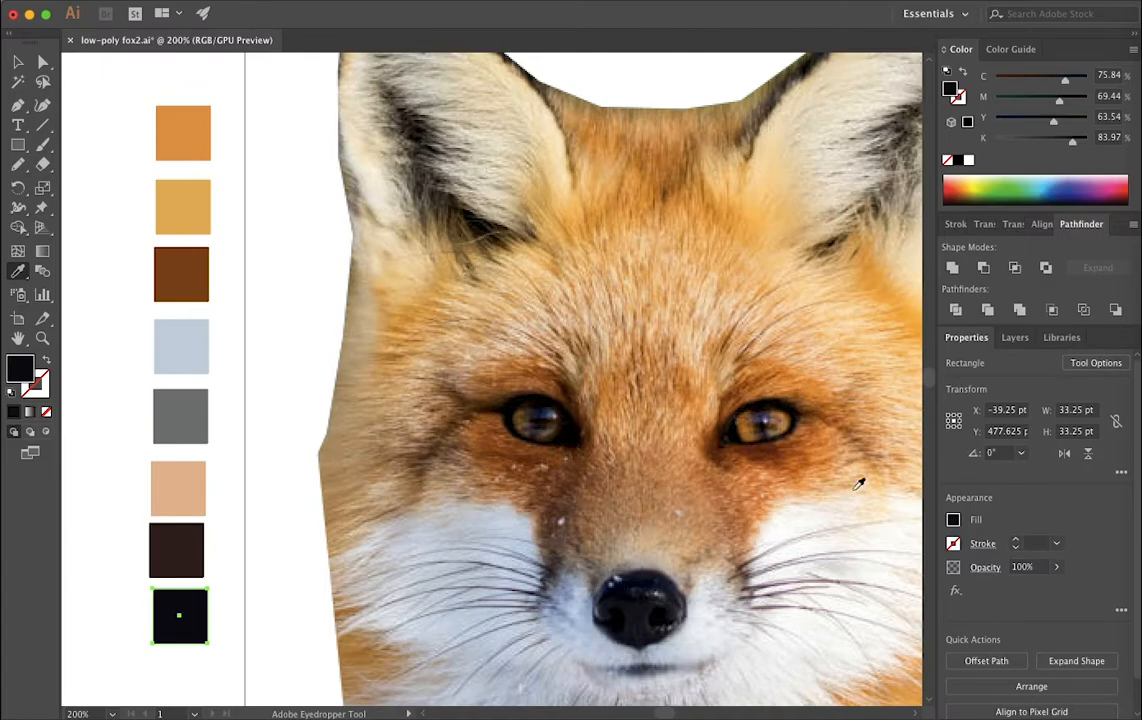
Show the Tracing Layer and delete its stray light grey square overlapping the golden swatch.
left_click(1017, 339)
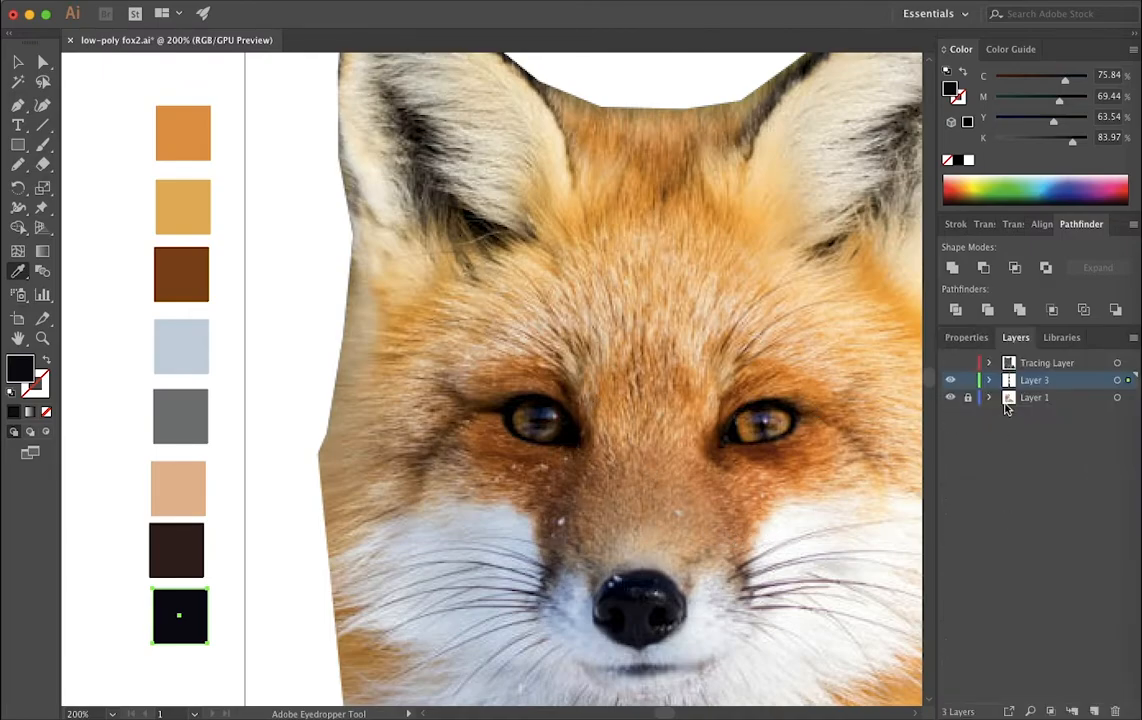
left_click(951, 363)
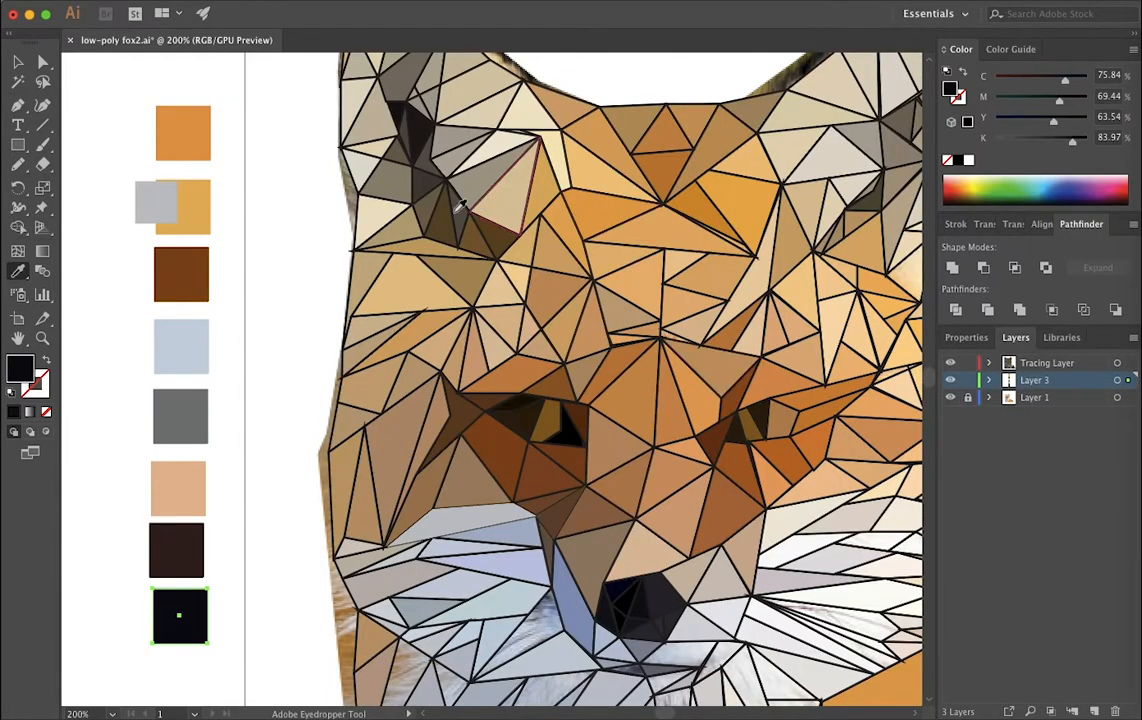
left_click(157, 213, "super")
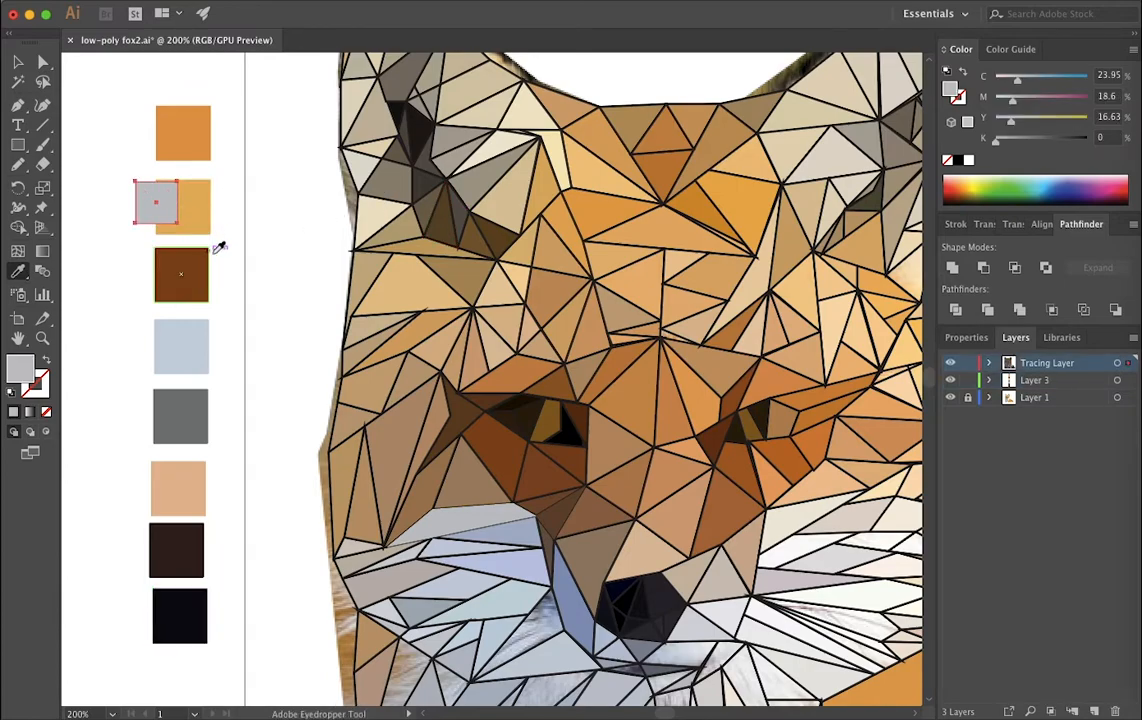
key("Delete")
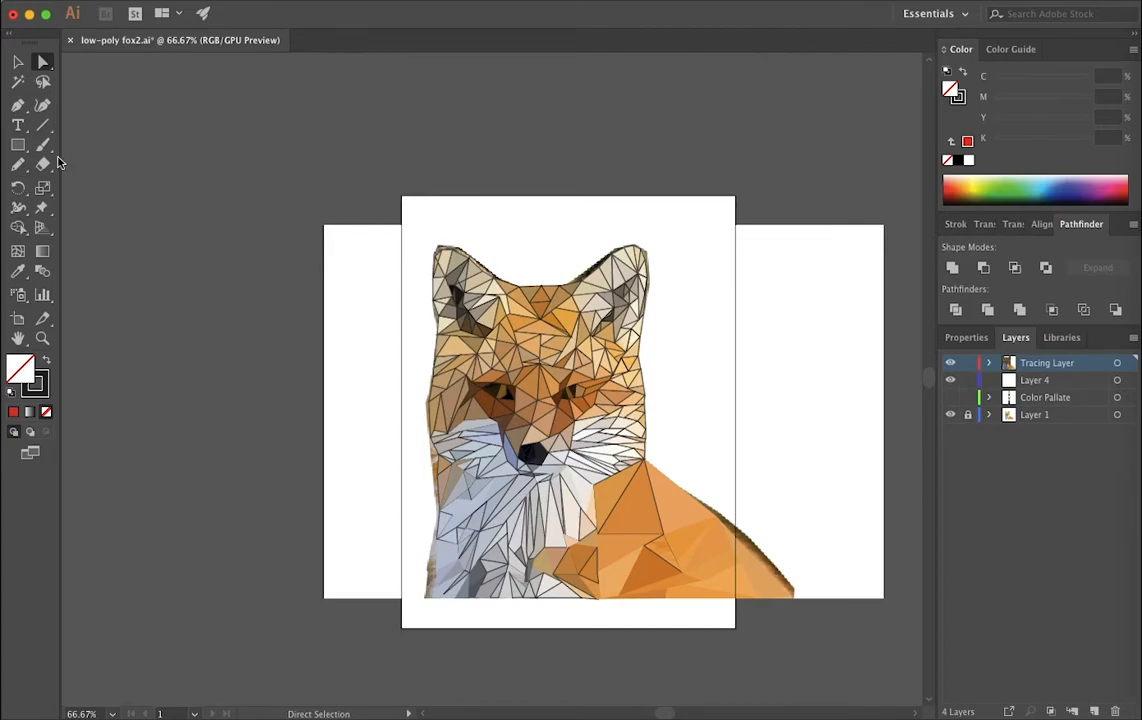
Draw a rectangle about 728 by 697 pt on Layer 4 behind the fox and fill it bright red.
left_click(18, 144)
left_click(1053, 384)
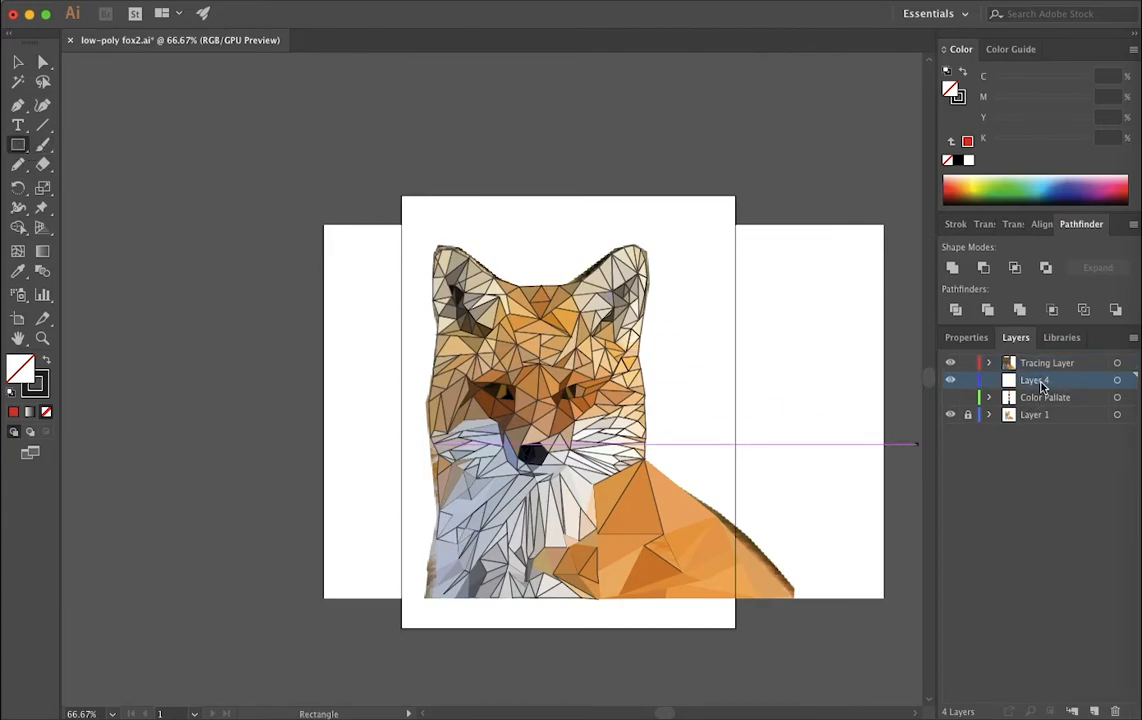
left_click(967, 337)
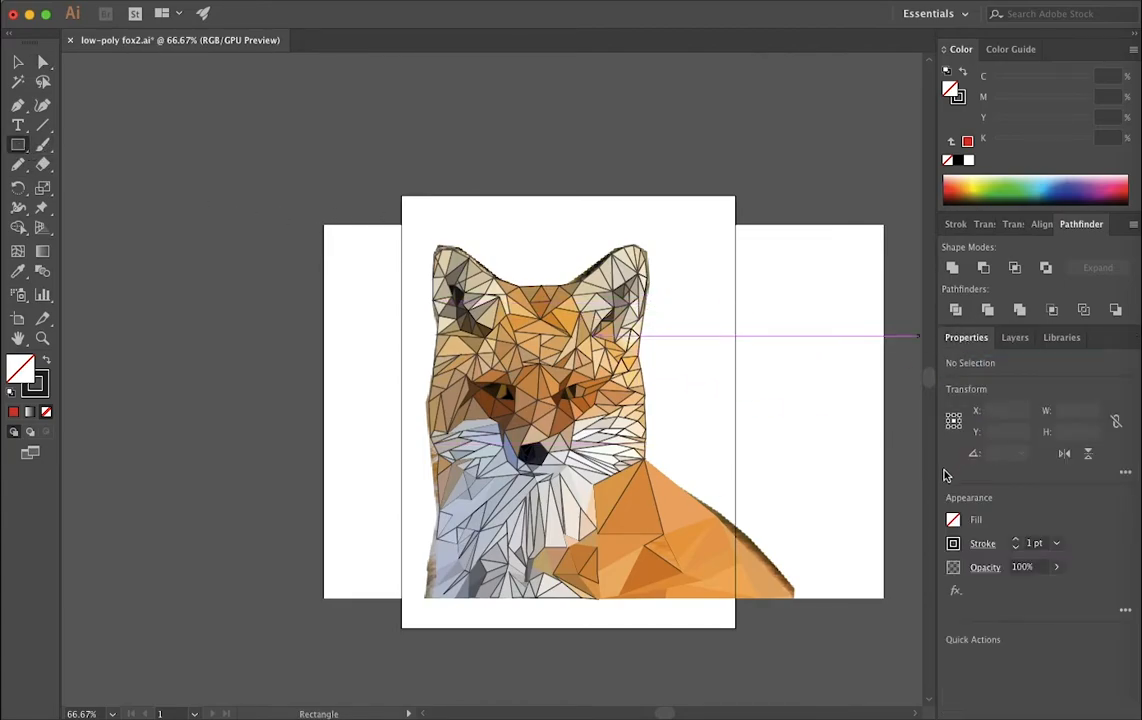
left_click(953, 520)
left_click(802, 488)
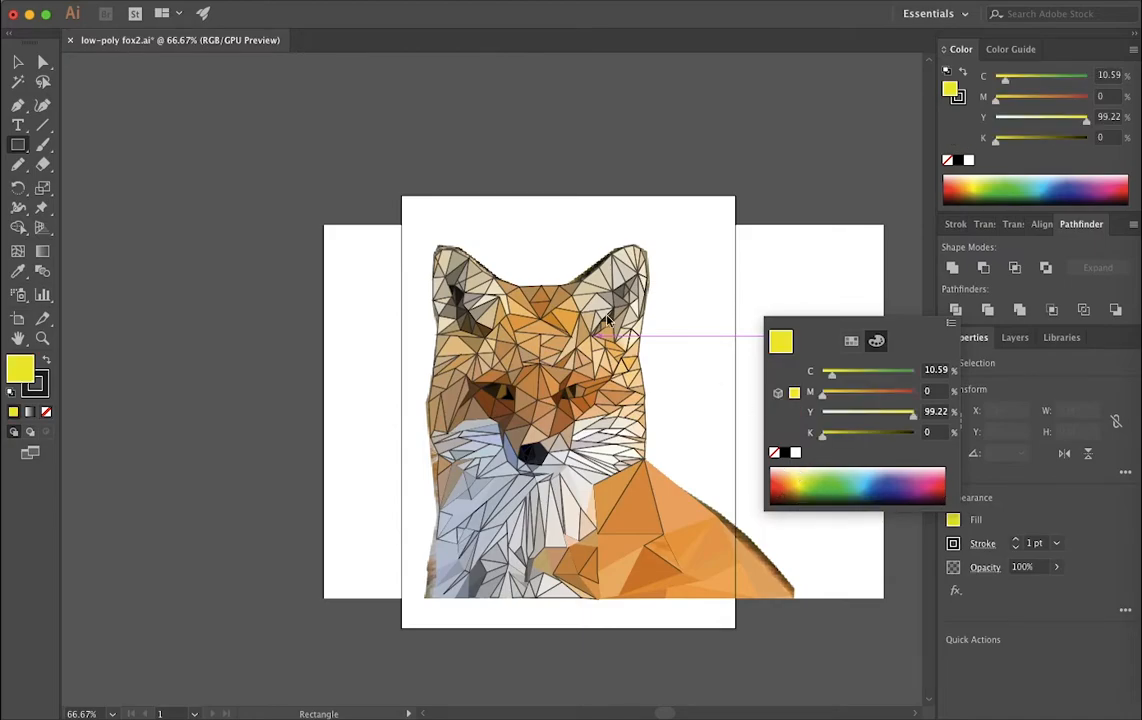
left_click(393, 207)
left_click_drag(392, 214, 789, 594)
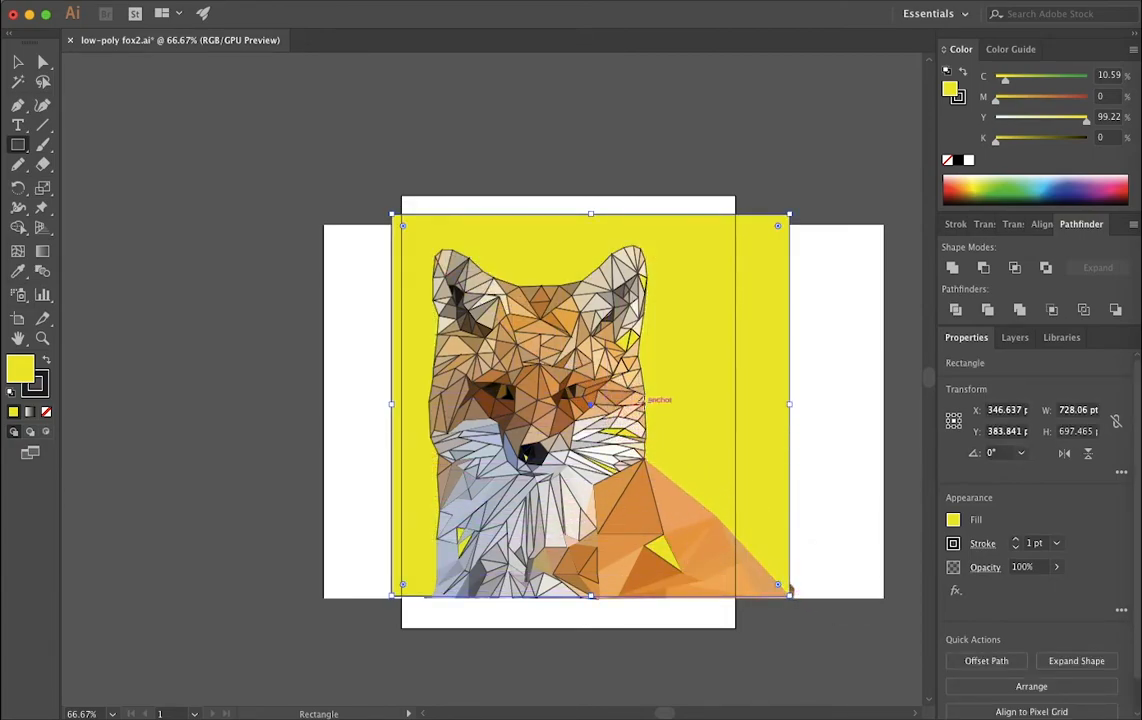
left_click(955, 521)
left_click(771, 492)
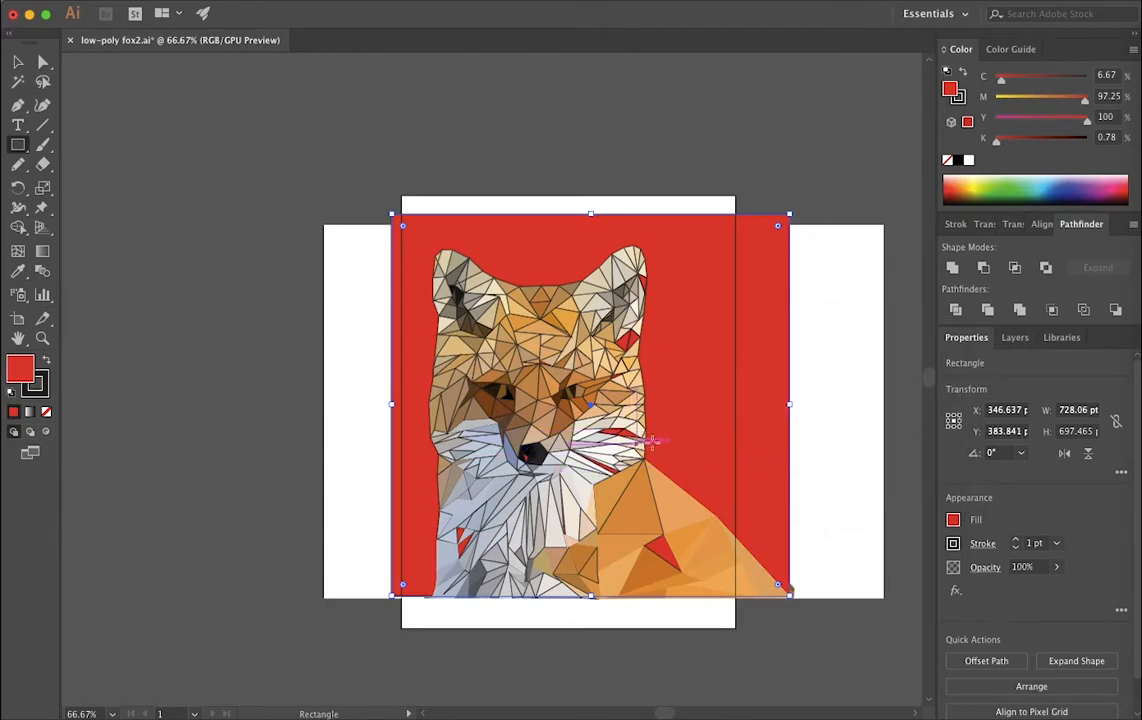
On the Tracing Layer, cover the smaller red gap in the fox's lower chest with a grey-lavender triangle drawn with the Pen tool.
left_click(1016, 338)
left_click(1040, 364)
key("a")
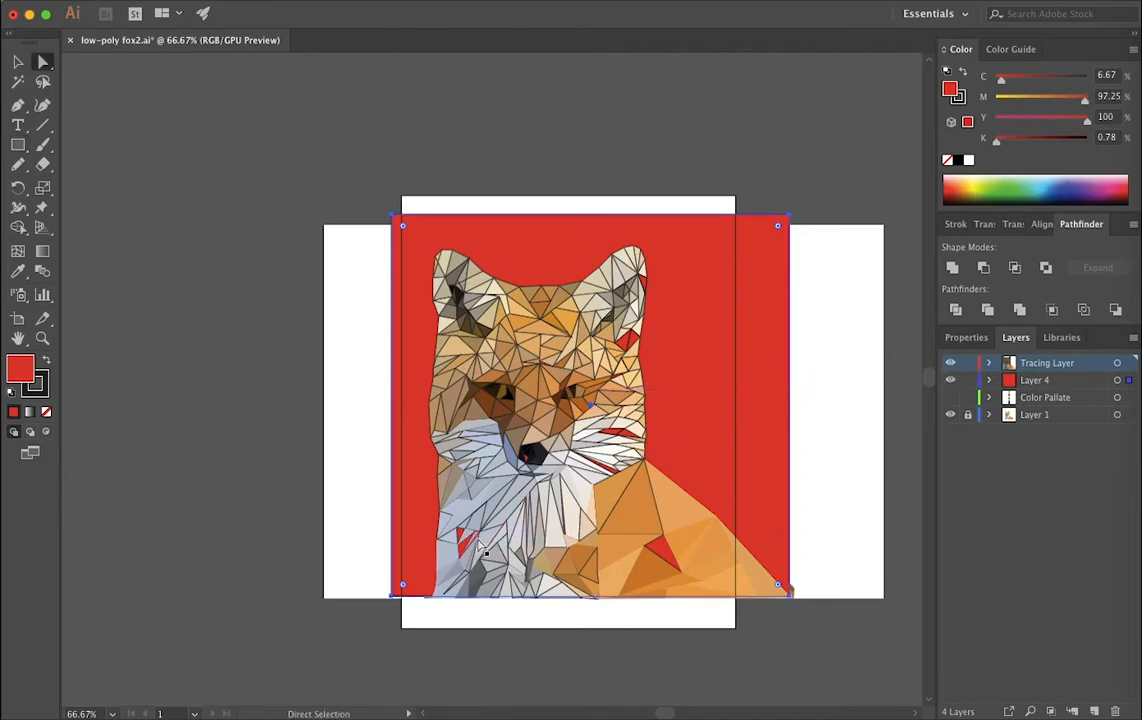
left_click(463, 540)
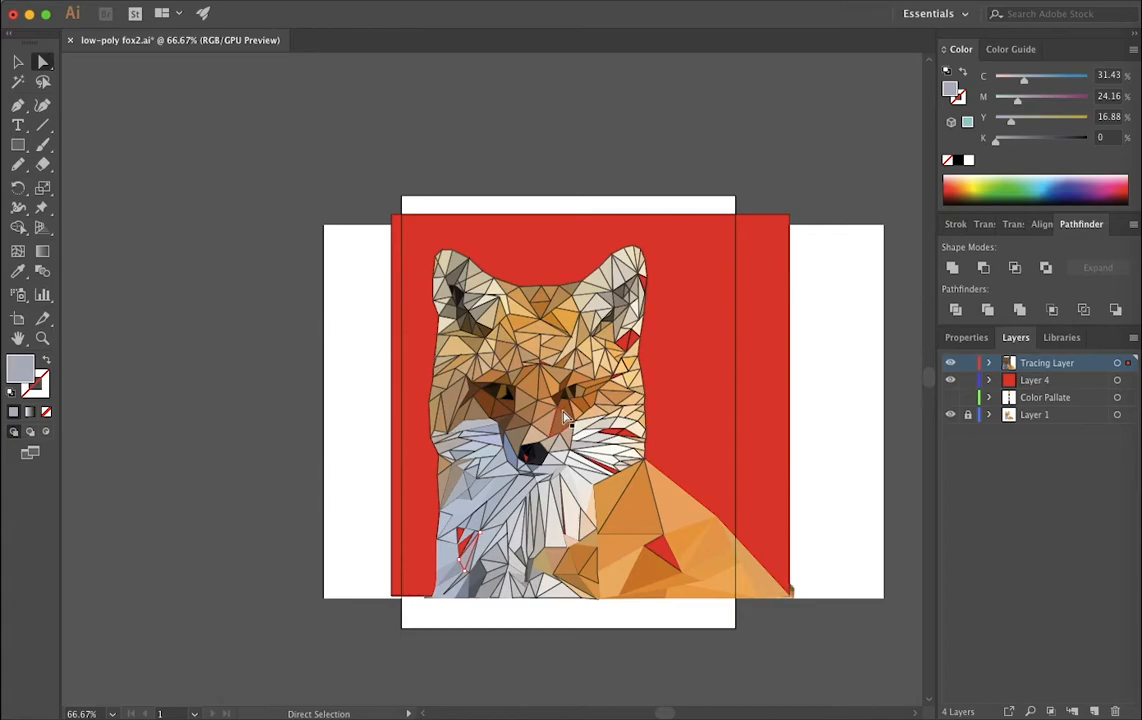
key("p")
left_click(950, 337)
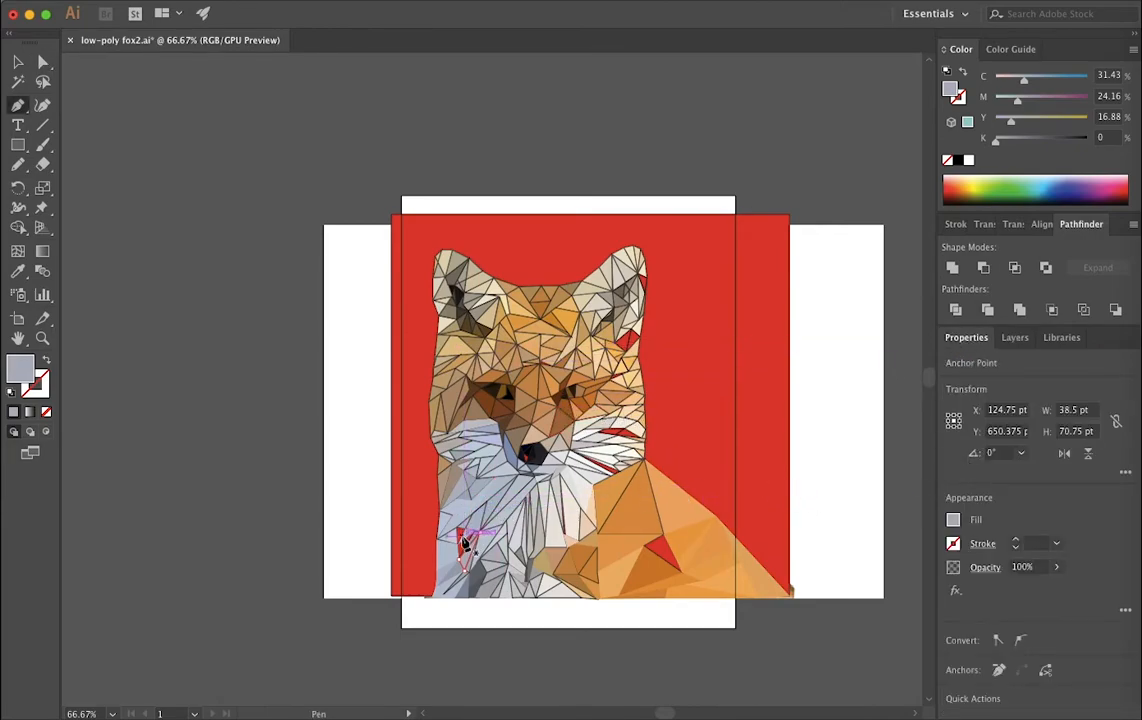
key("super+1")
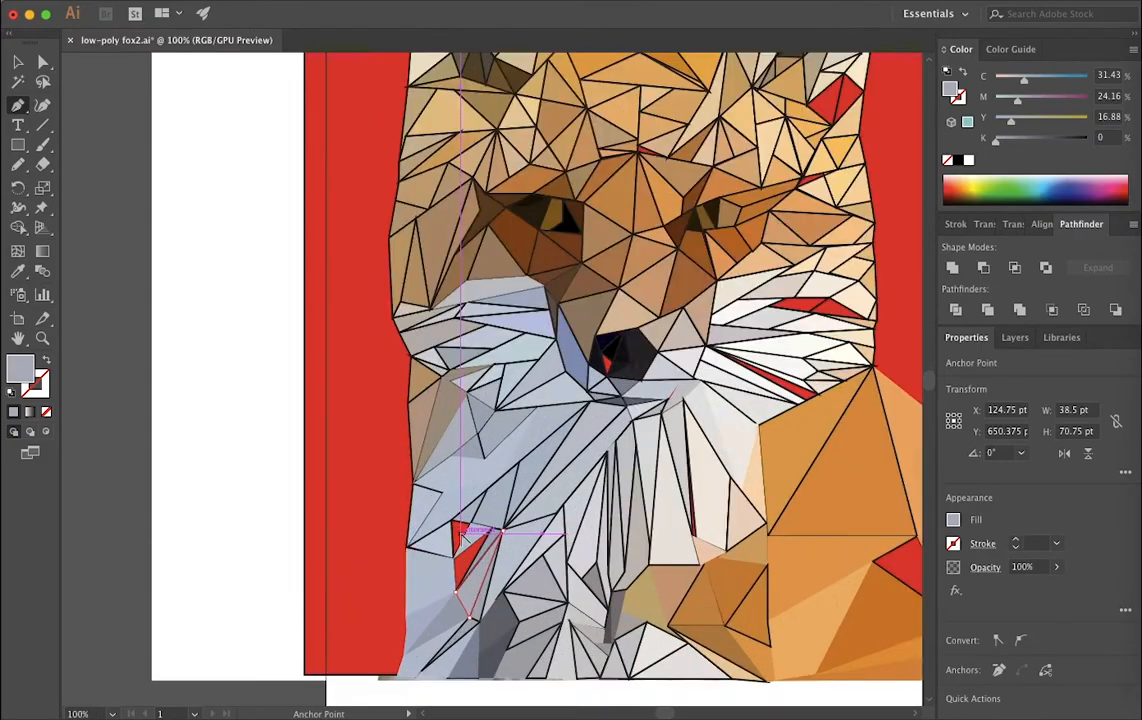
key("super+equal")
key("super+equal")
key("super+equal")
key("super+equal")
key("super+equal")
key("super+equal")
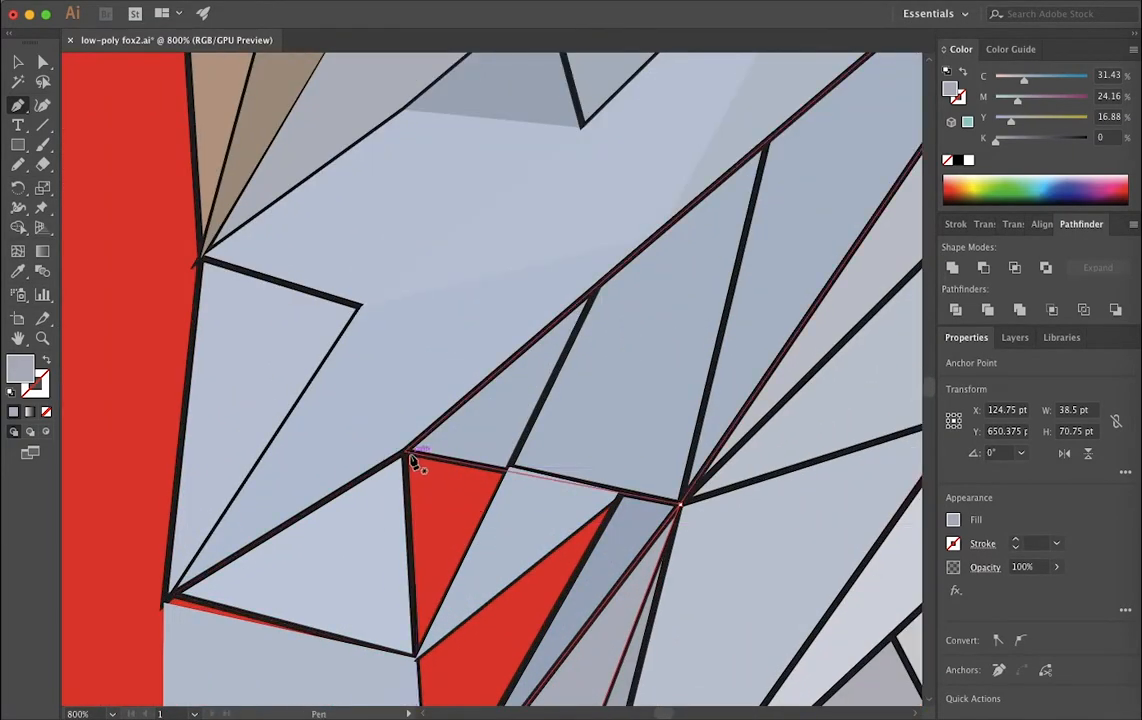
left_click(408, 457)
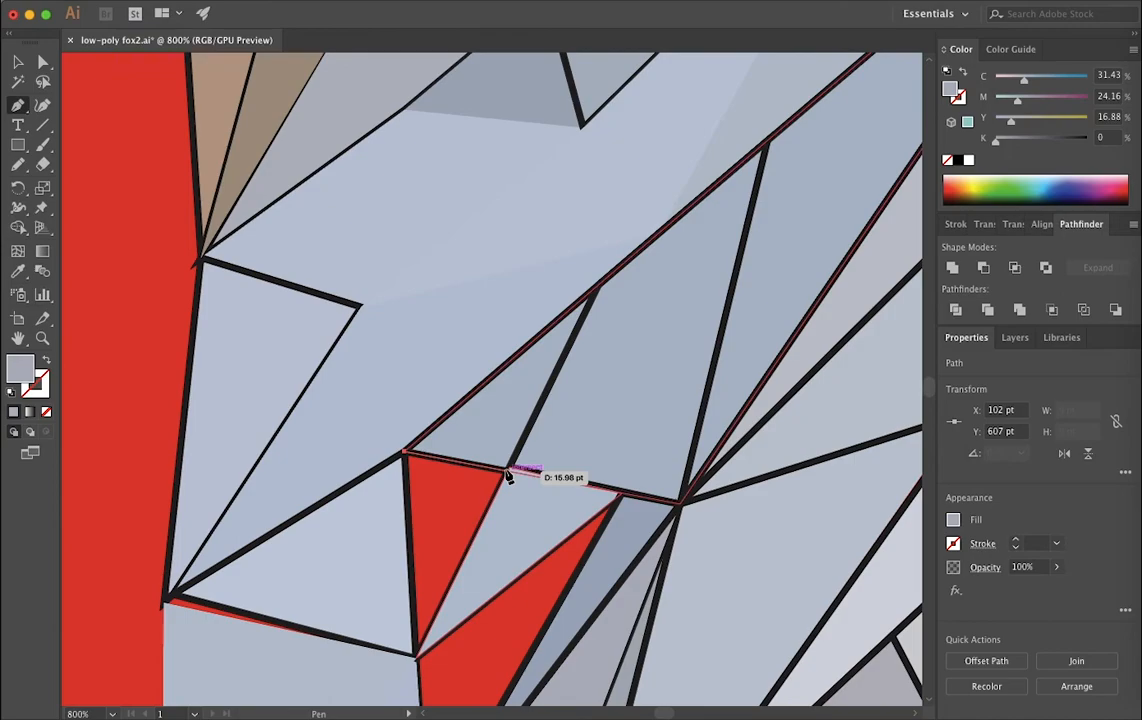
left_click(508, 470)
left_click_drag(415, 625, 415, 630)
left_click(408, 455)
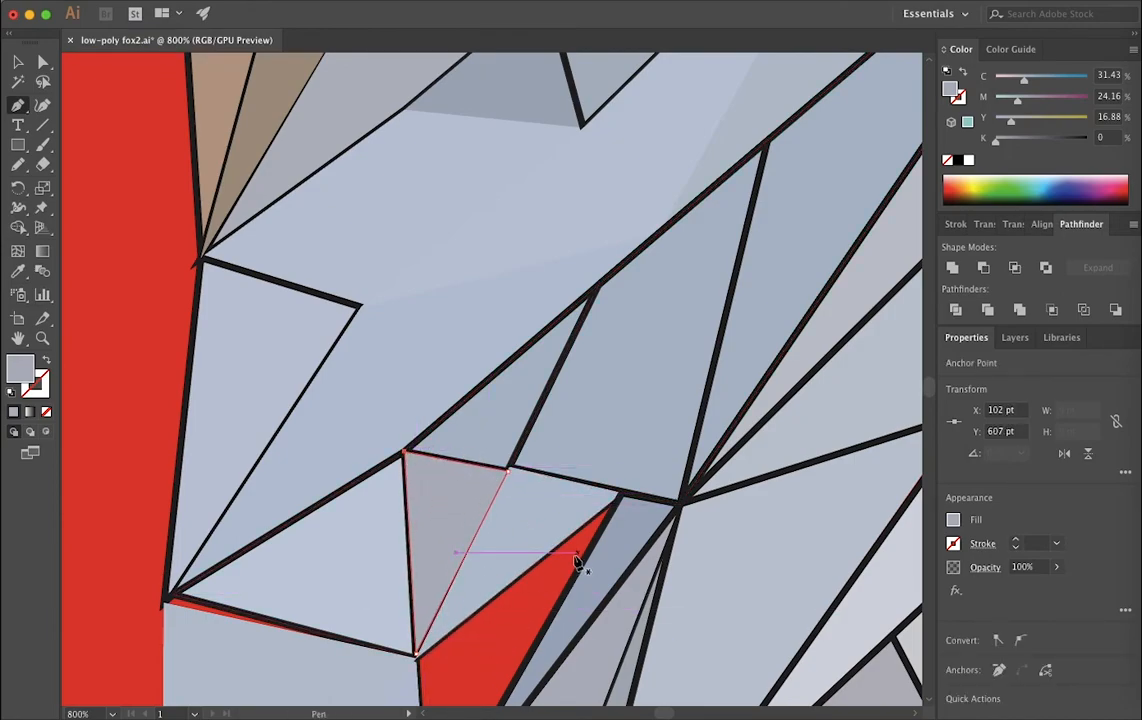
Draw a second grey-lavender triangle with the Pen tool over the larger red gap just beside the first.
scroll(578, 560, "down", 5)
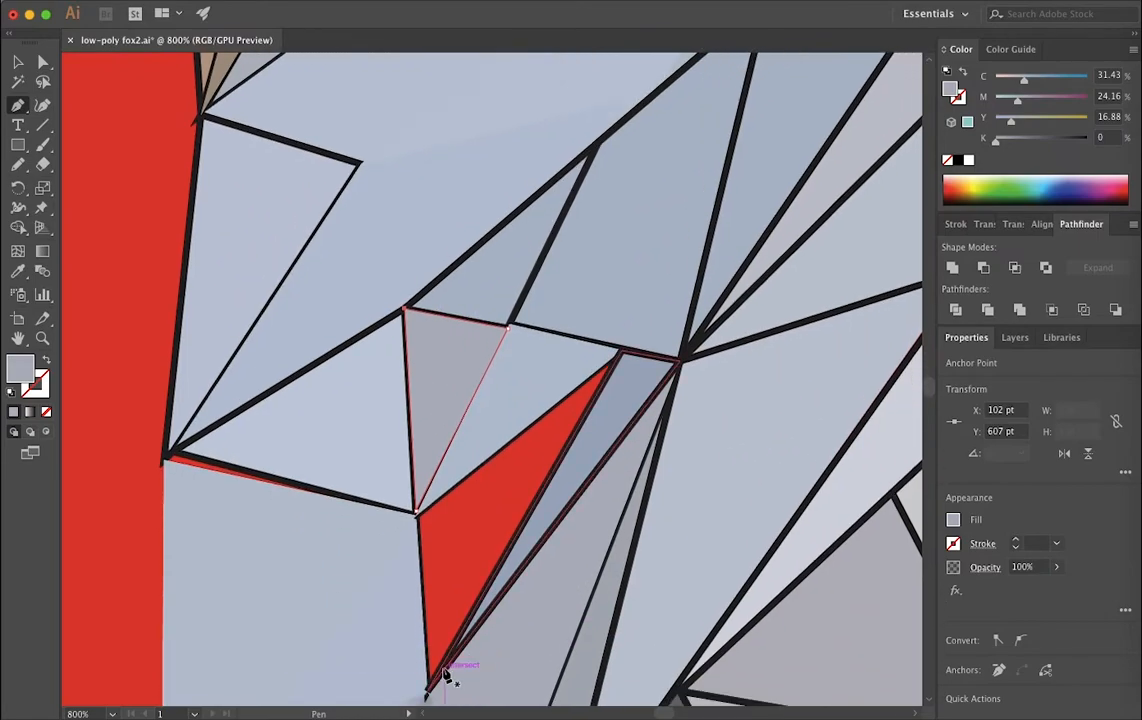
left_click(427, 688)
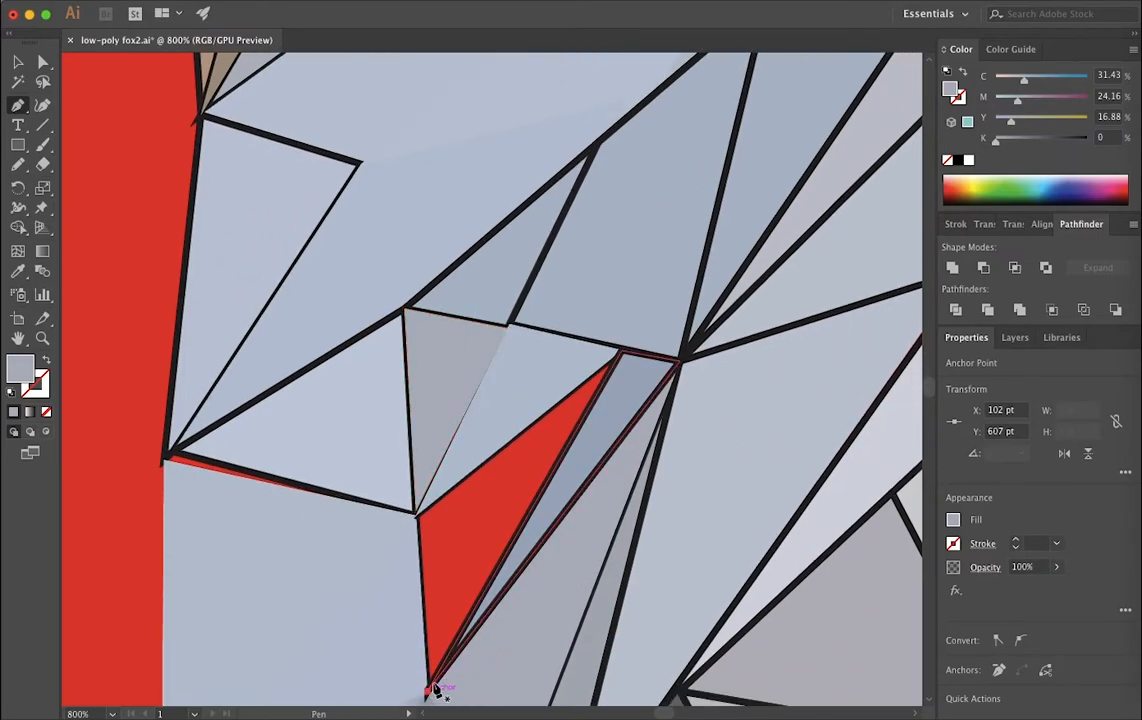
left_click(619, 352)
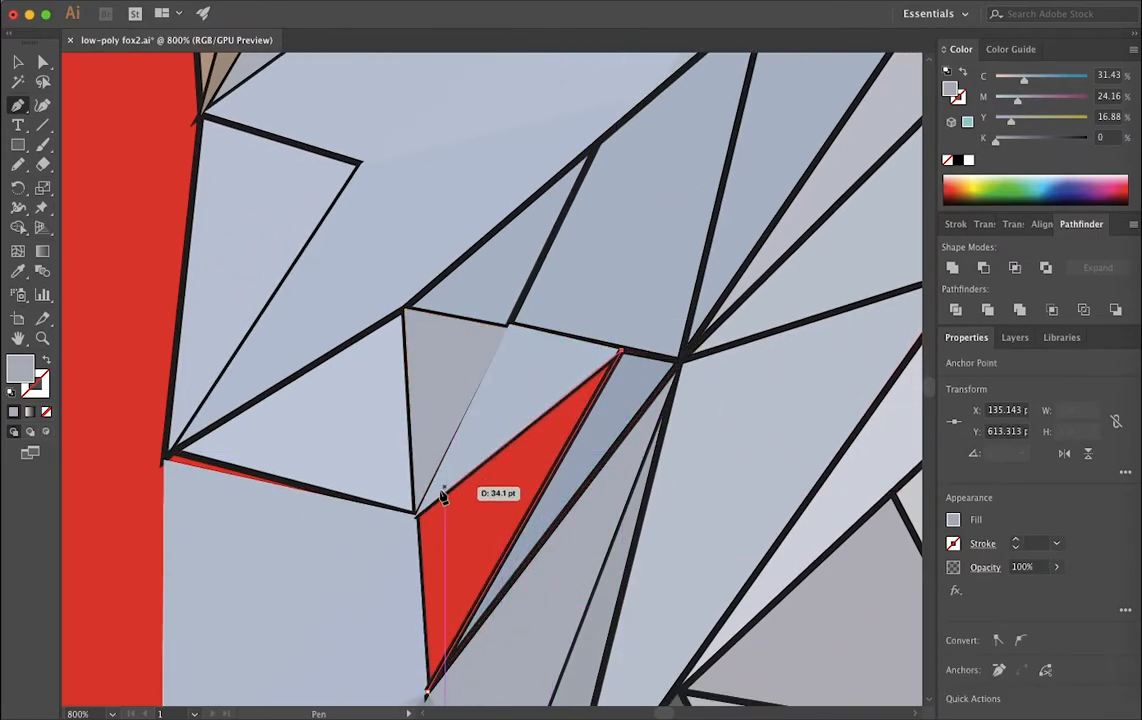
left_click(417, 513)
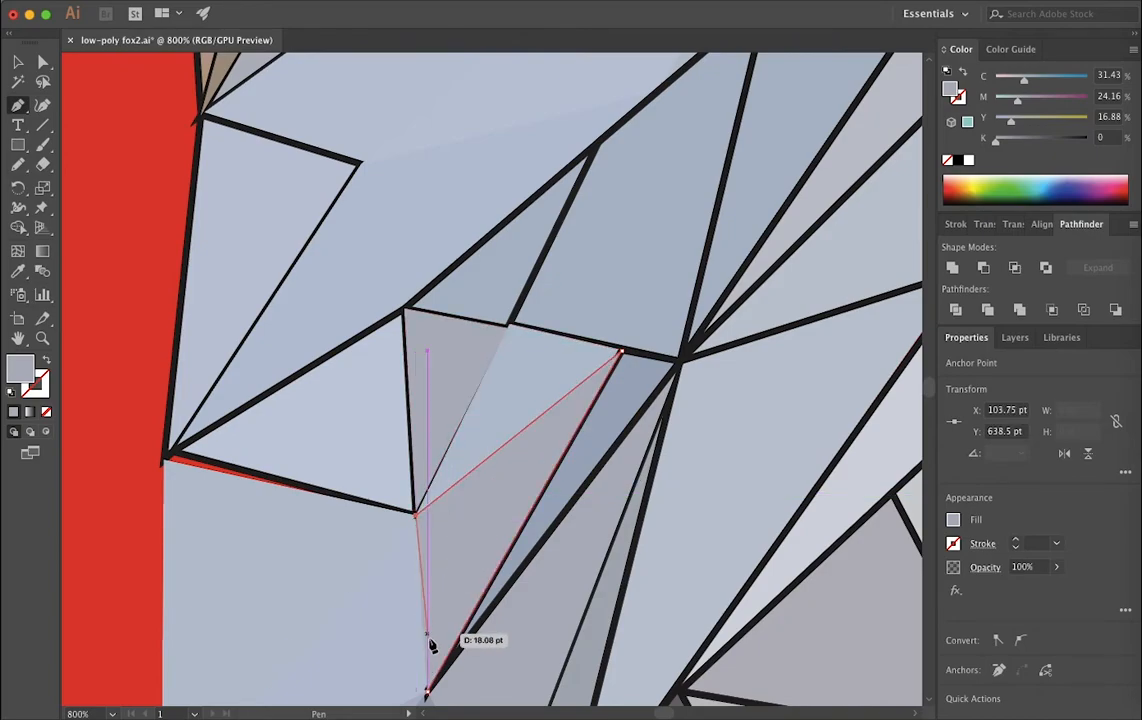
left_click(427, 688)
key("ctrl+minus")
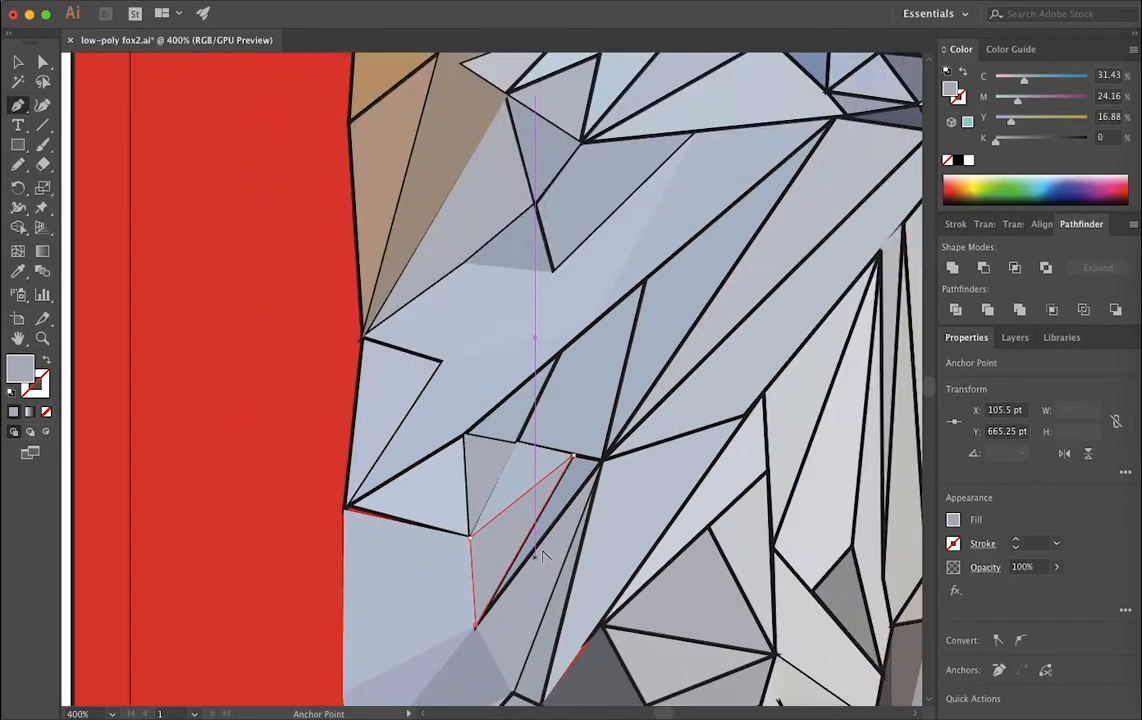
key("ctrl+minus")
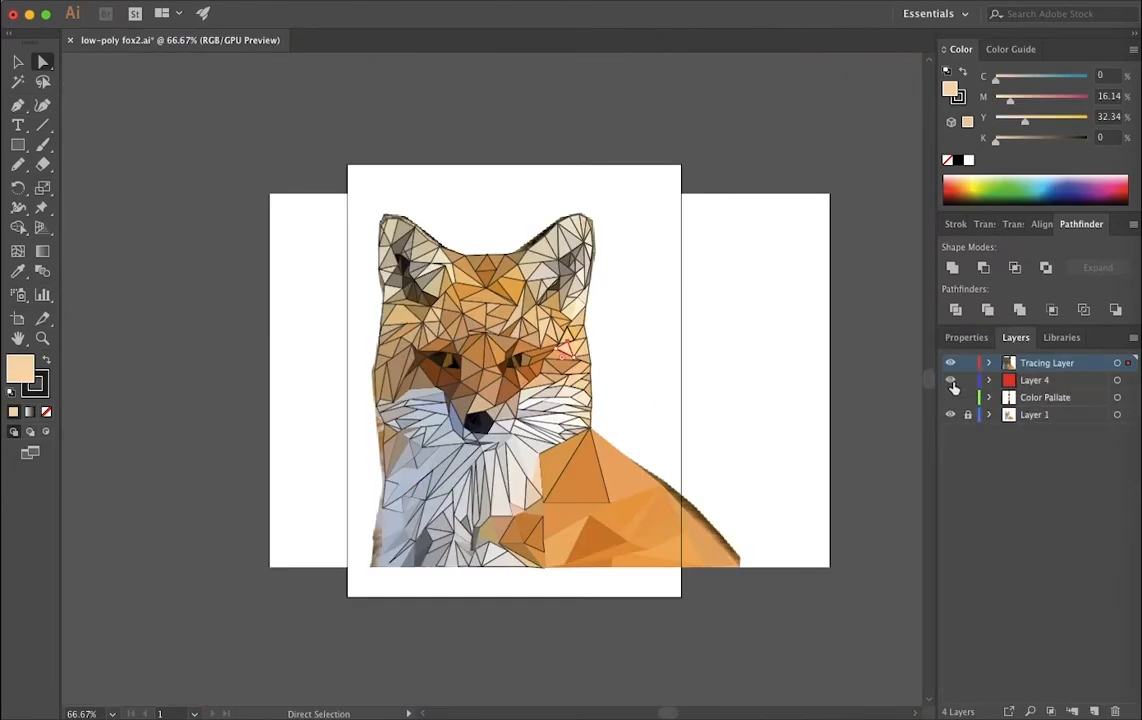
Hide the red background on Layer 4 and fill the unfilled triangle at the right-hand ear's outer edge with cream sampled from the photo.
left_click(951, 381)
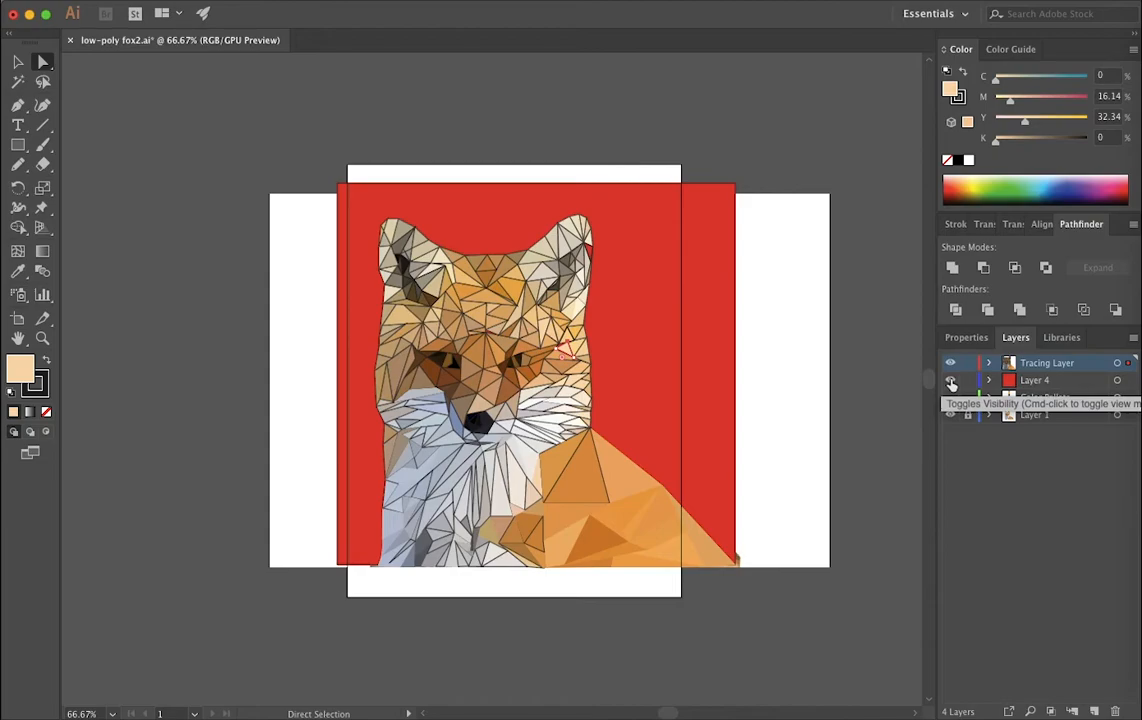
left_click(951, 381)
scroll(595, 255, "up", 3)
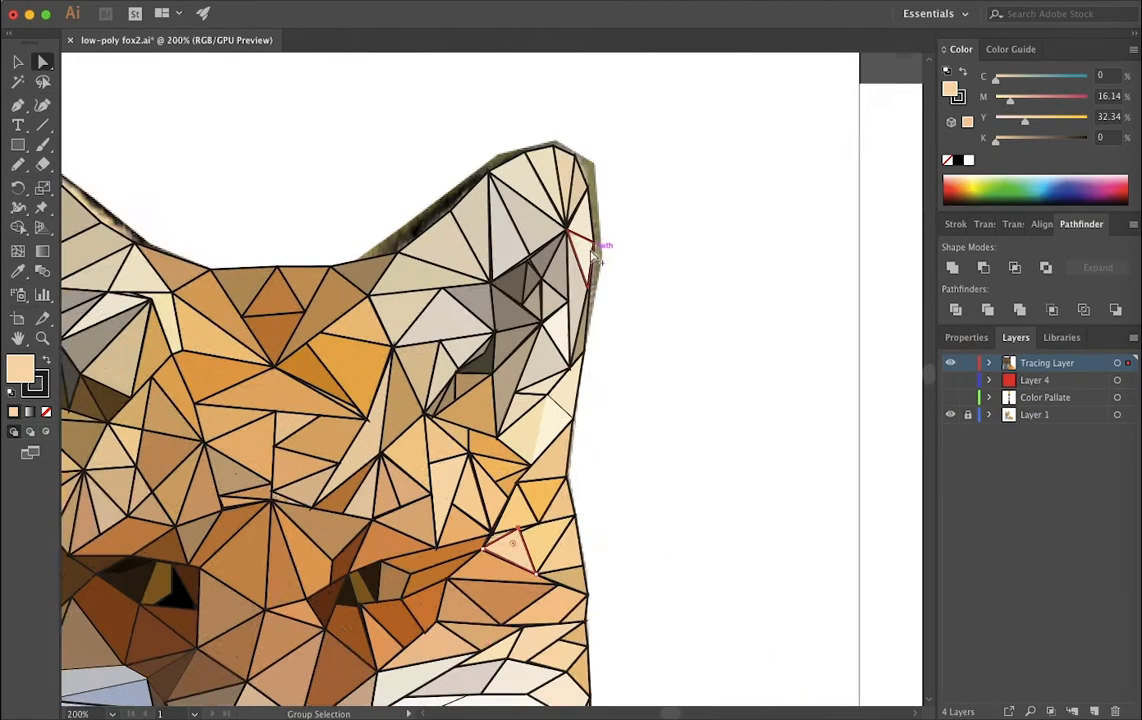
scroll(595, 255, "up", 3)
left_click(597, 238)
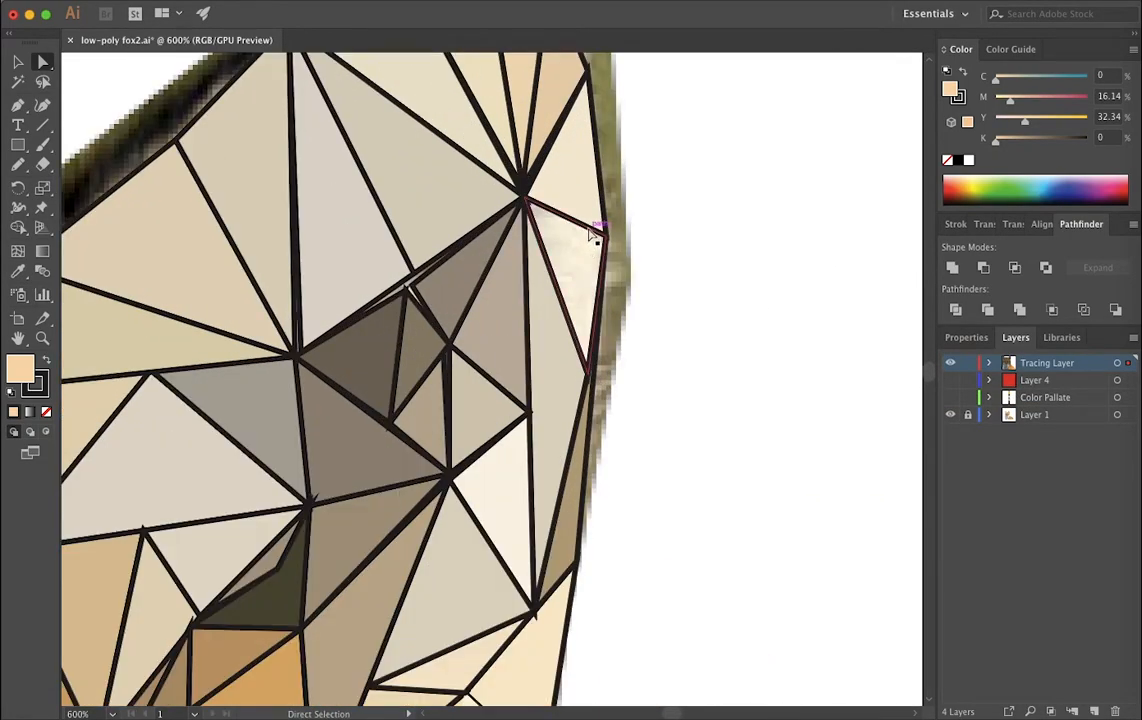
key("i")
left_click(577, 258)
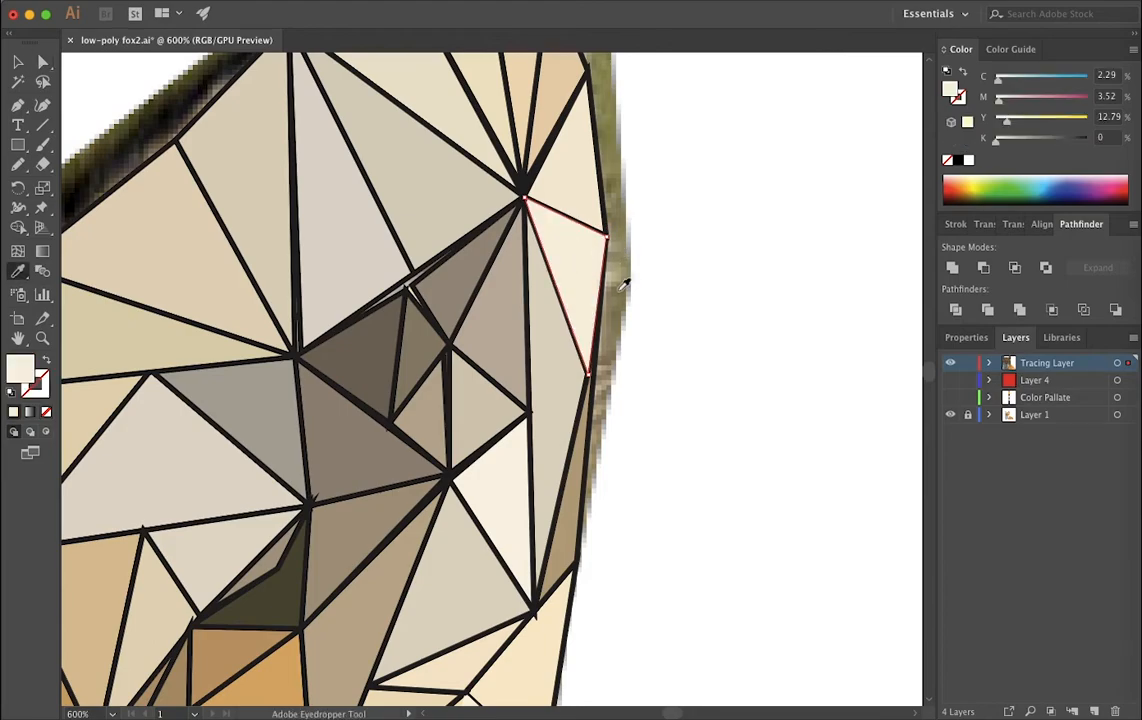
Select all the artwork on the Tracing Layer and remove the stroke from every shape, leaving only the fills.
scroll(603, 282, "down", 4)
scroll(540, 345, "down", 4)
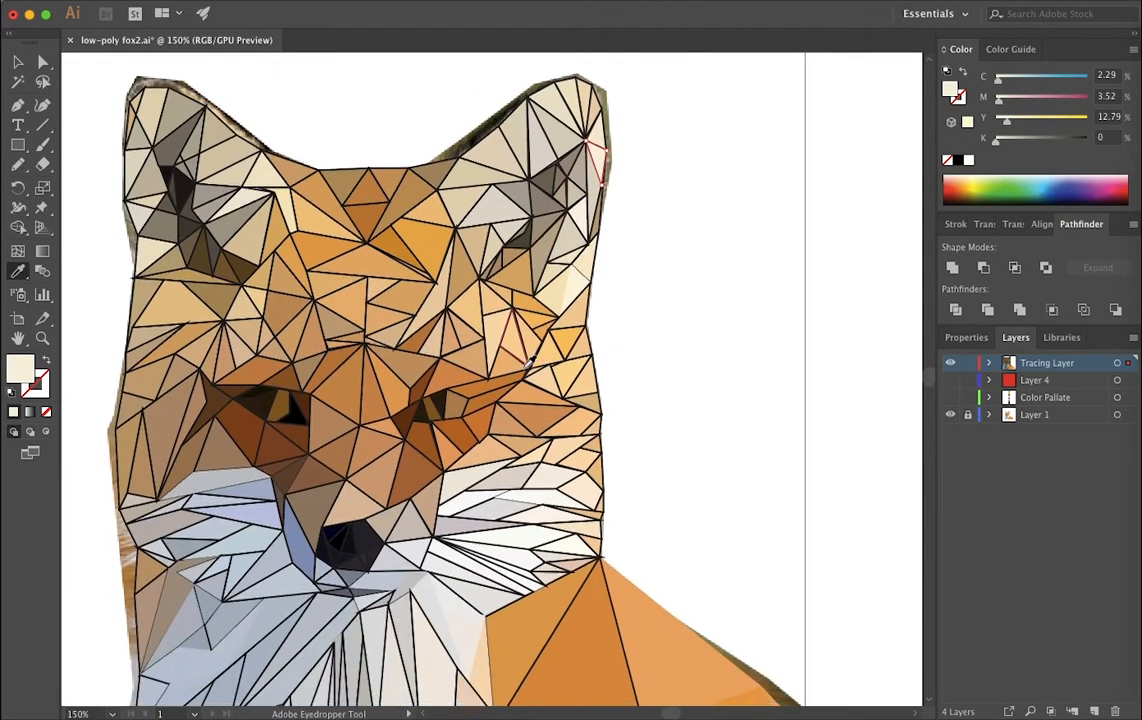
scroll(513, 360, "down", 2)
scroll(513, 360, "up", 1)
scroll(512, 355, "up", 1)
scroll(512, 355, "down", 1)
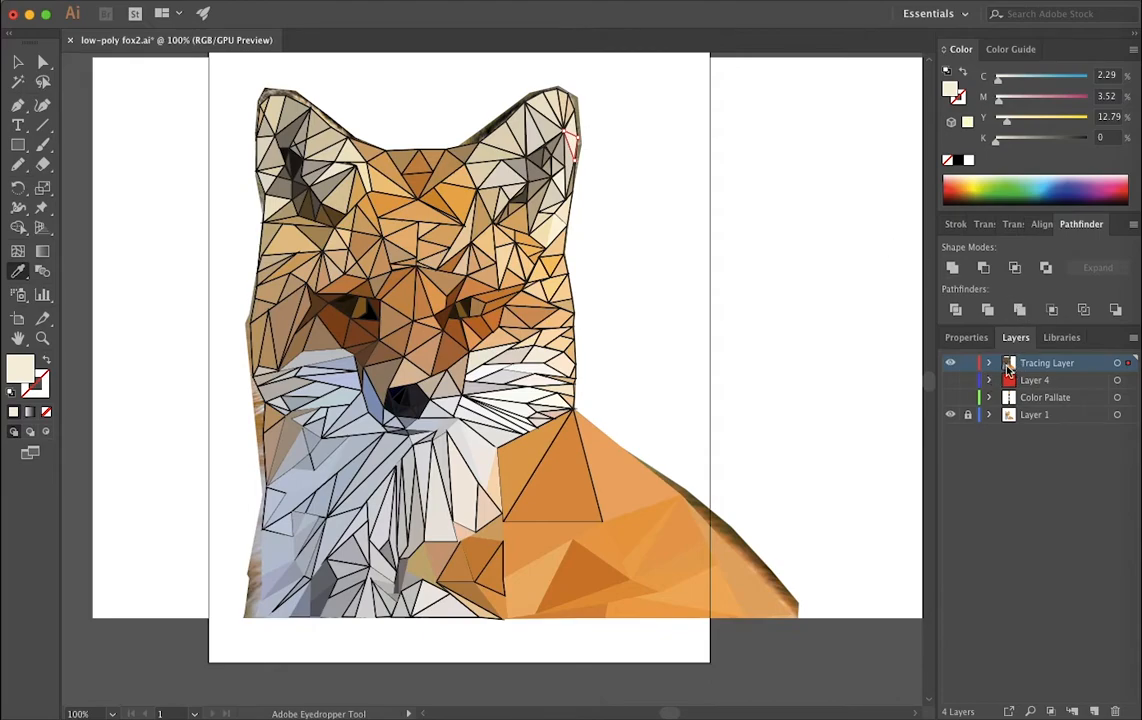
key("super+a")
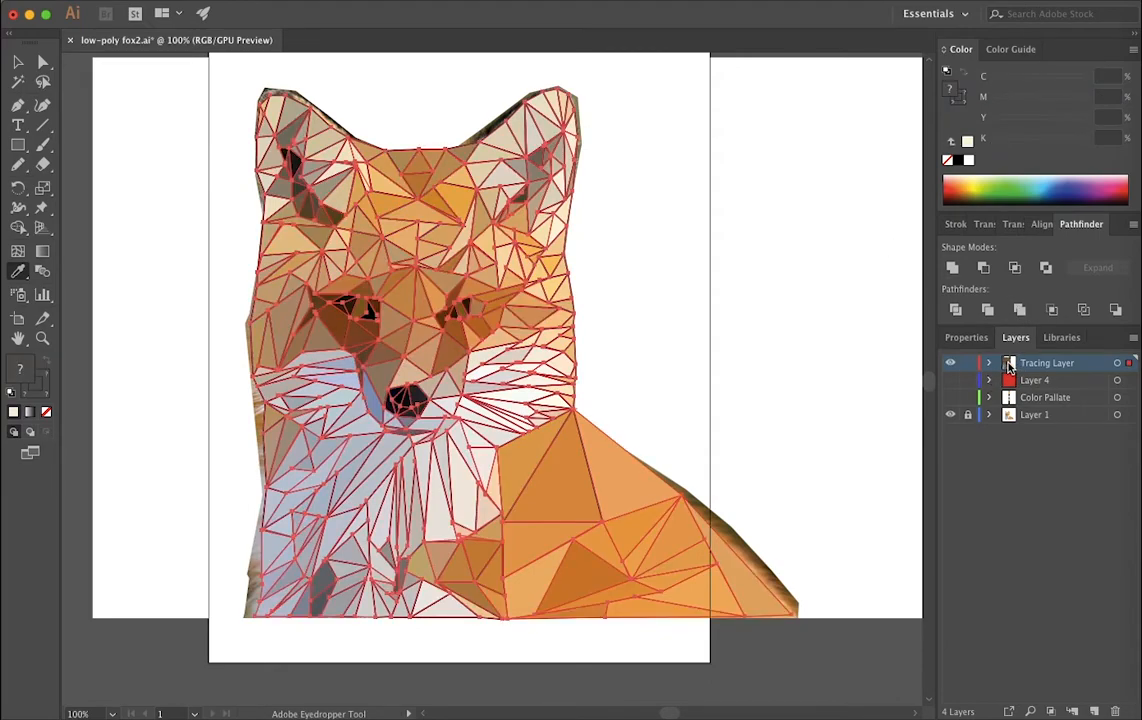
left_click(966, 337)
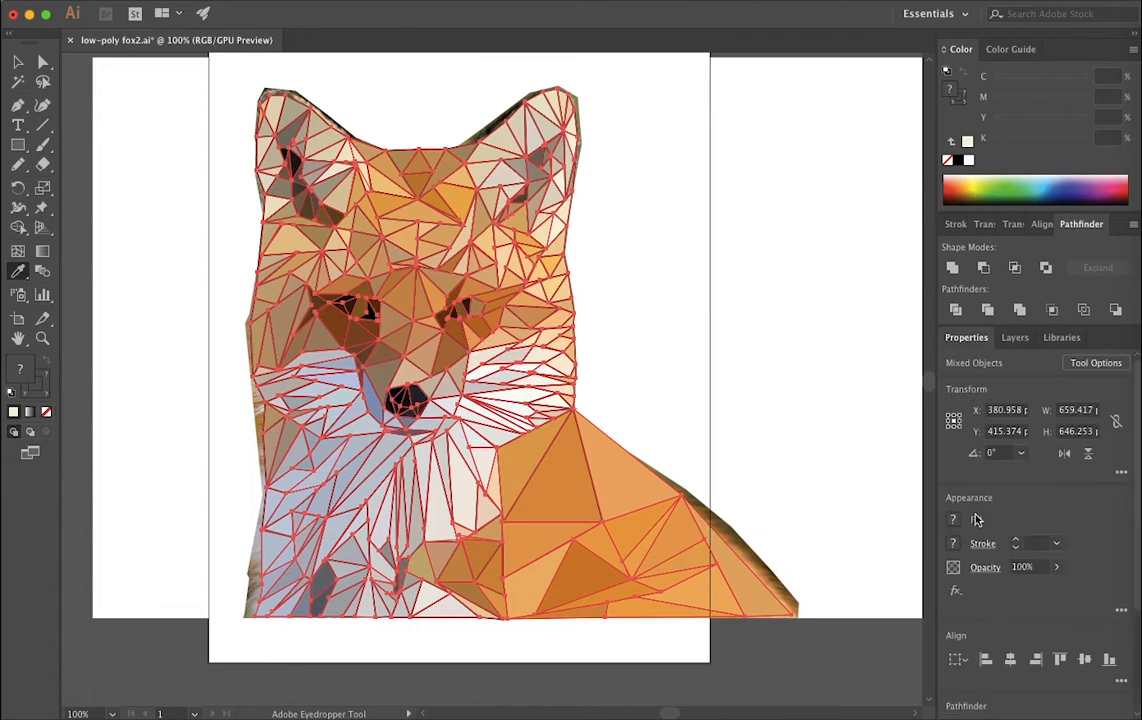
left_click(952, 545)
left_click(774, 476)
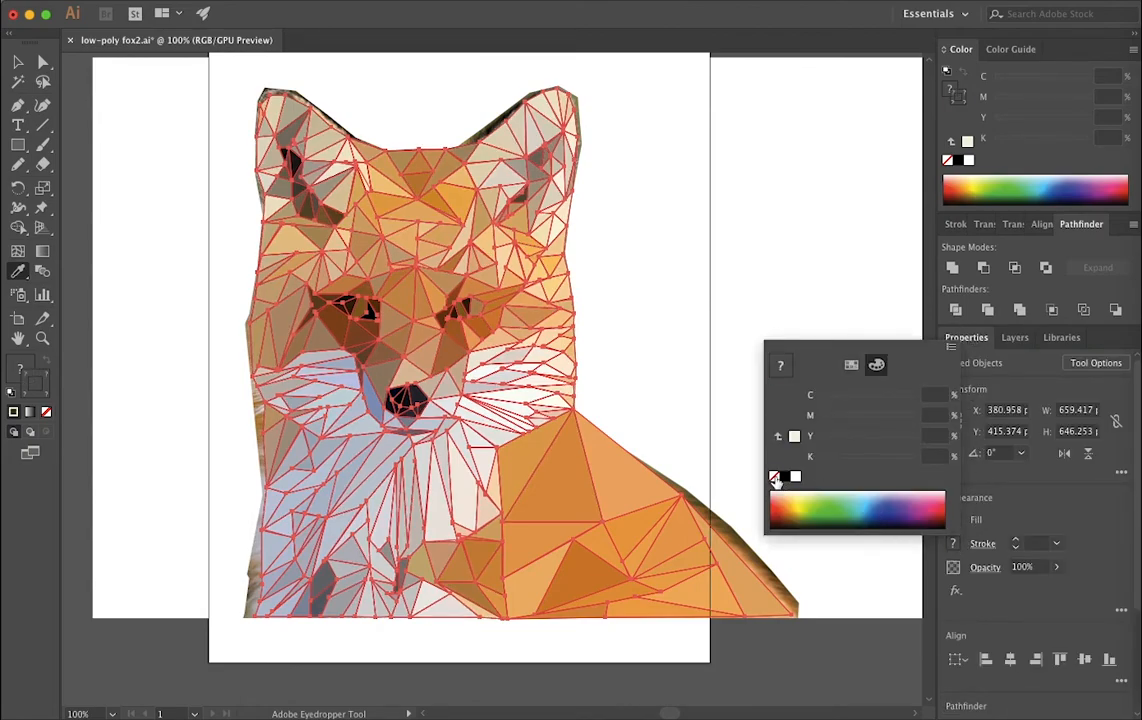
left_click(793, 291)
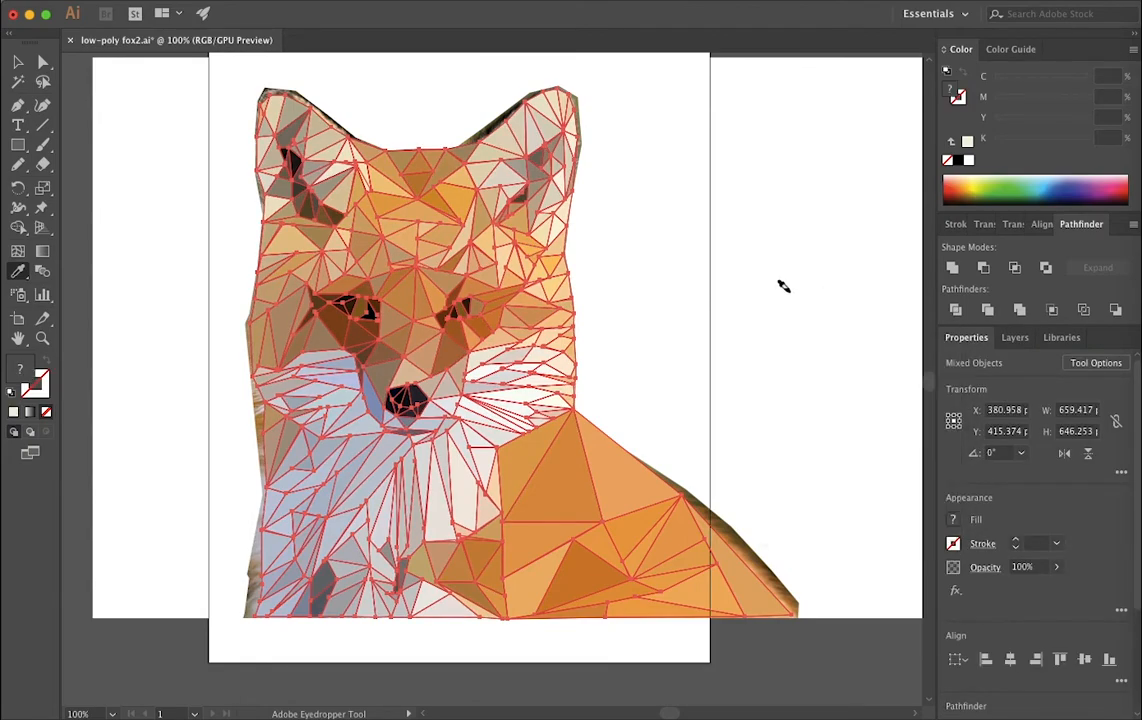
left_click(793, 303, "super")
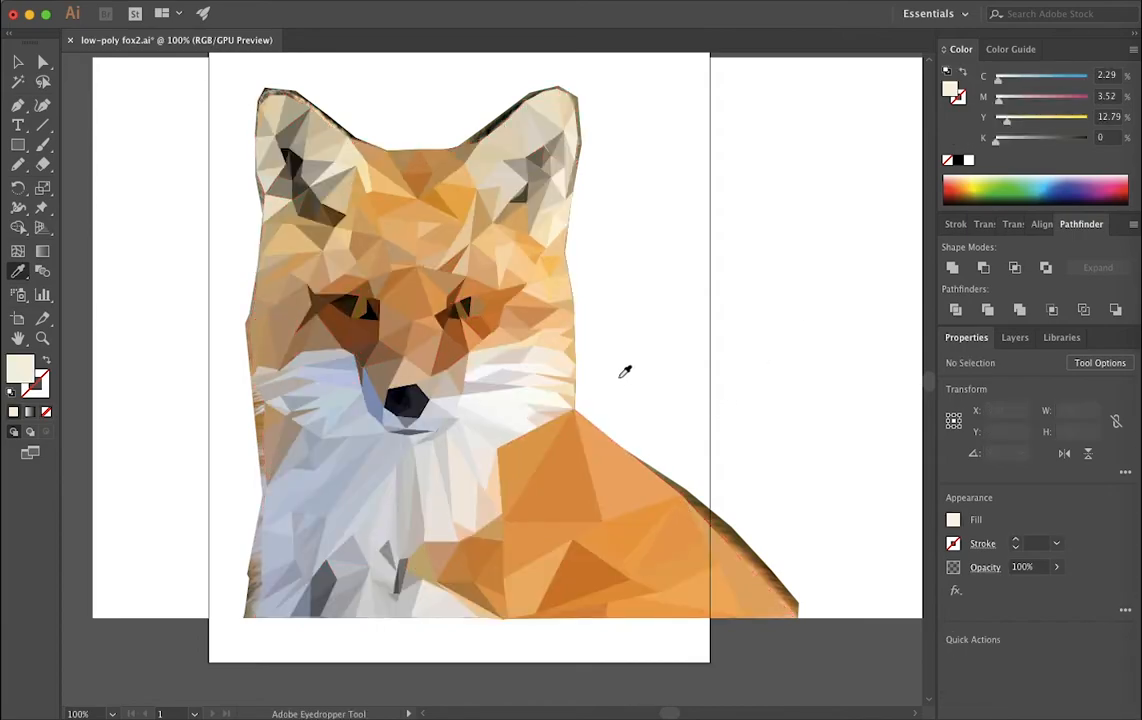
Hide the photo on Layer 1 and move the entire low-poly fox off the artboard, just beyond its right edge.
left_click(1016, 340)
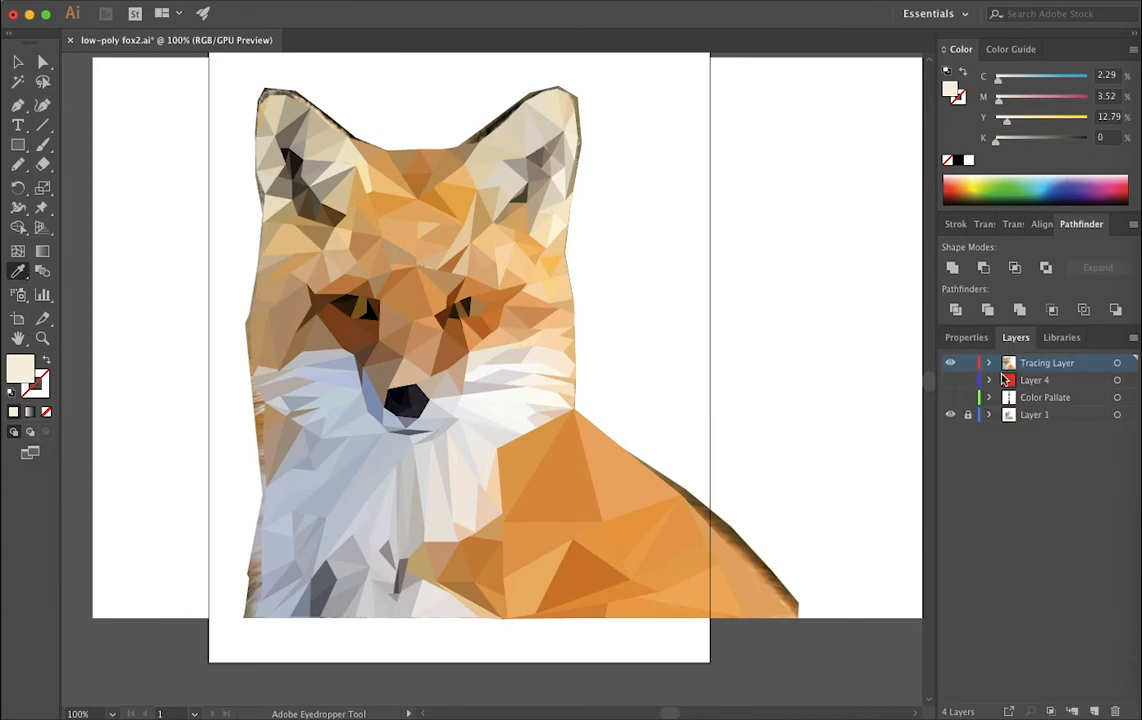
left_click(951, 416)
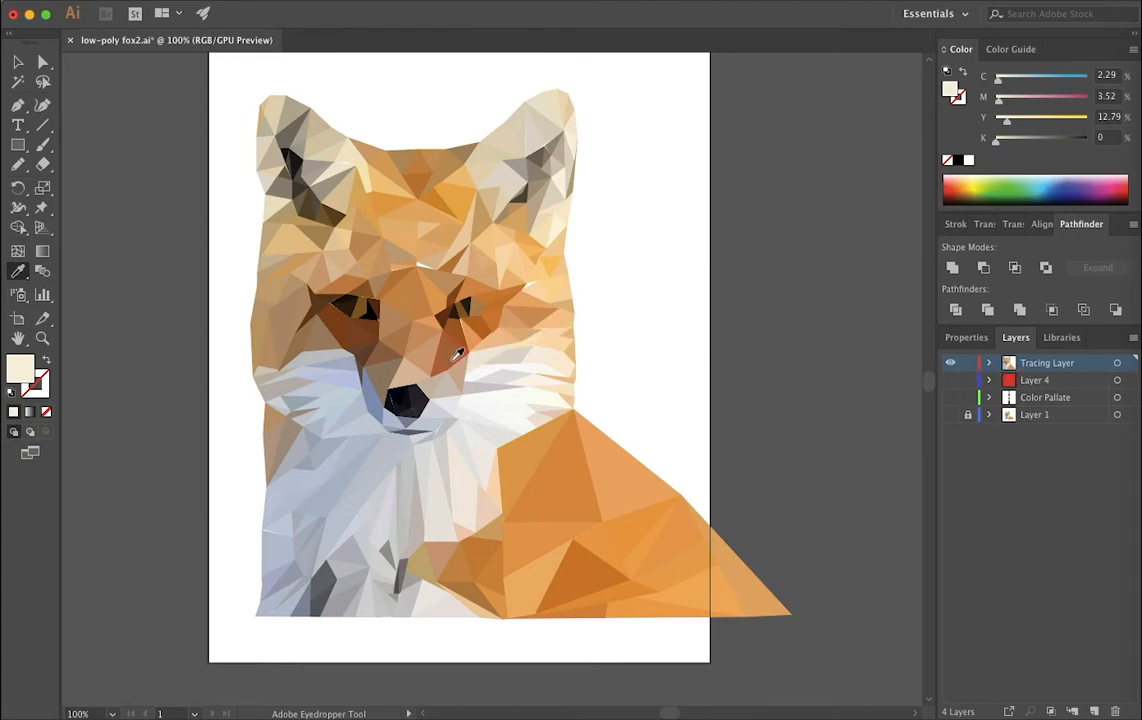
left_click(1010, 366, "alt")
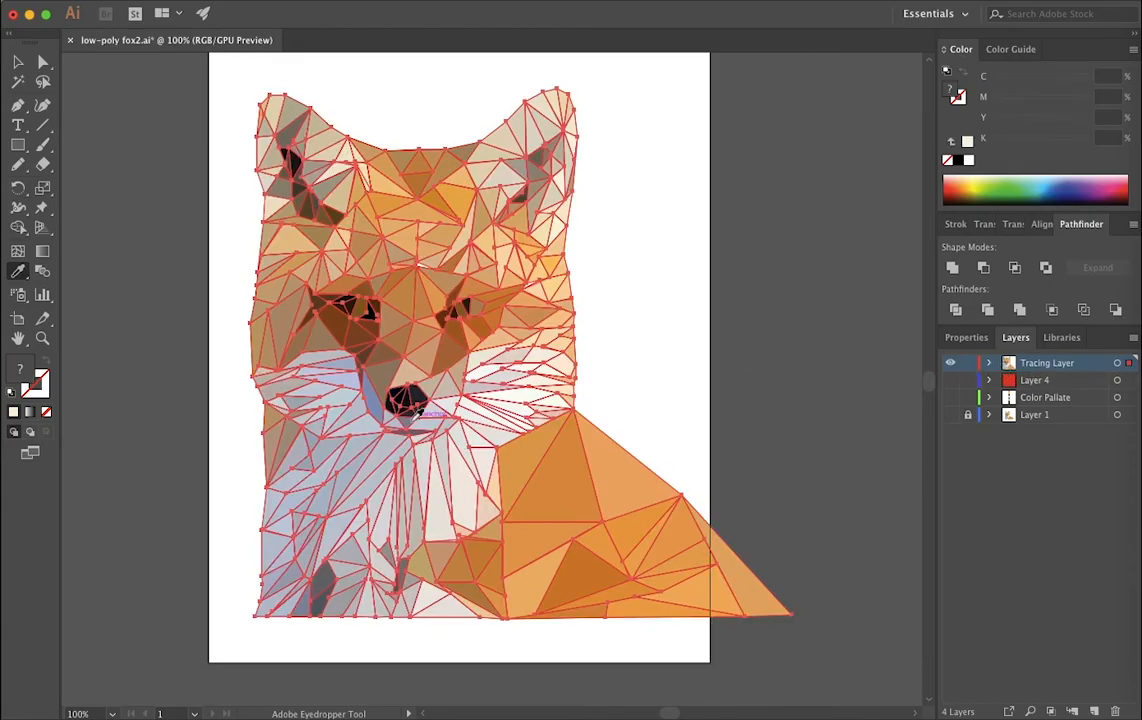
left_click(18, 62)
mouse_move(380, 418)
left_mouse_down()
mouse_move(849, 434)
mouse_move(828, 425)
left_mouse_up()
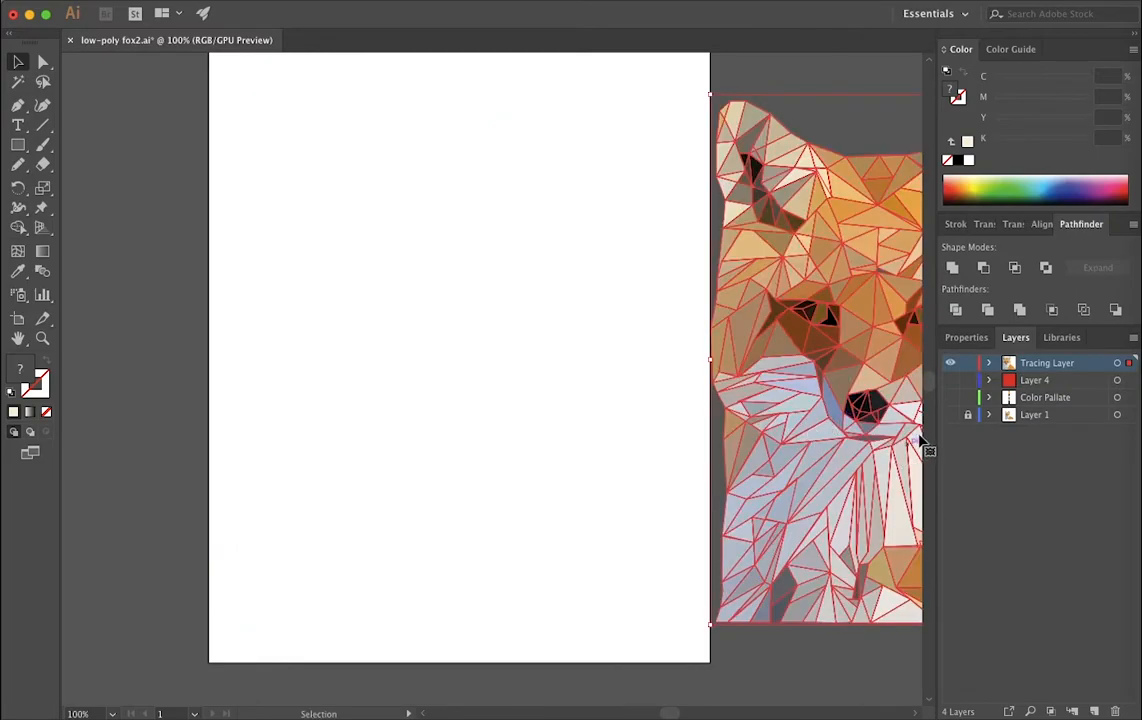
Show the photo on Layer 1 again and deselect the low-poly fox to compare the two side by side.
left_click(950, 414)
scroll(729, 487, "down", 2)
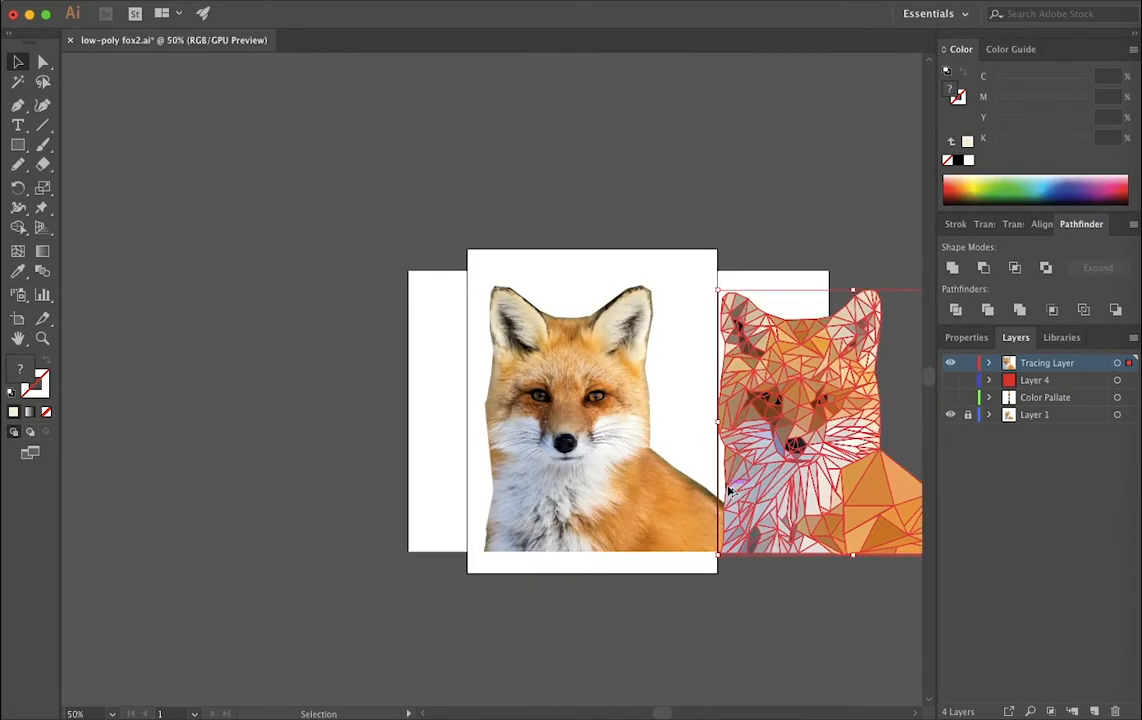
scroll(727, 490, "up", 1)
left_click(672, 405)
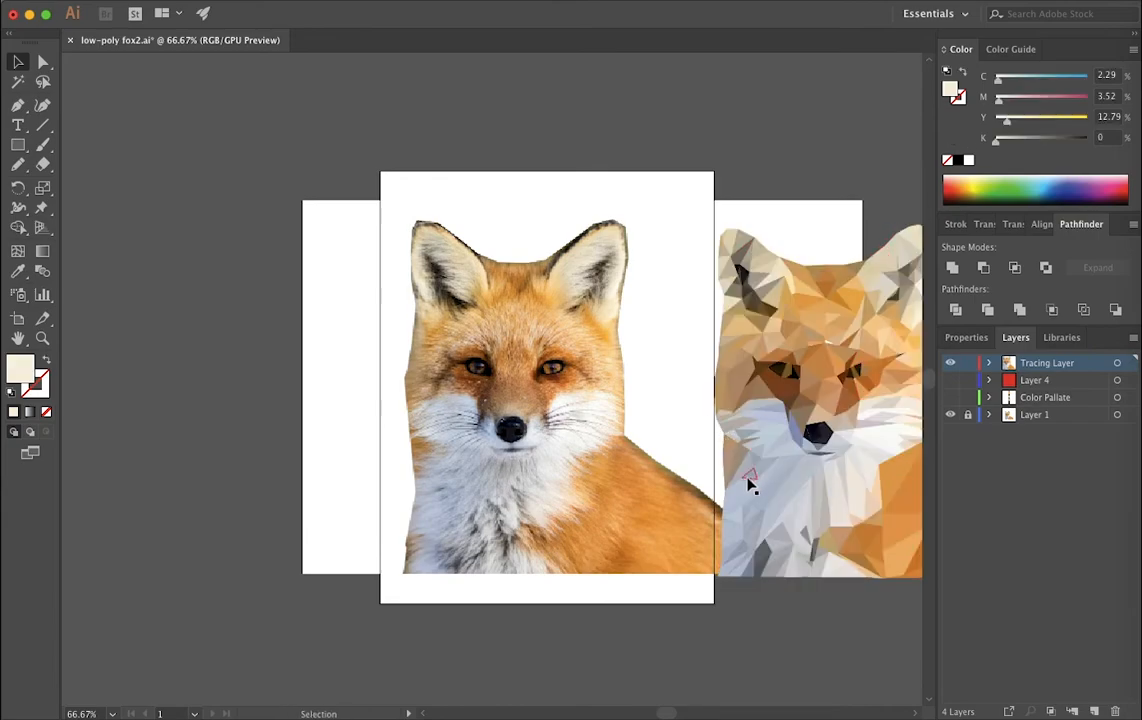
scroll(752, 479, "down", 2)
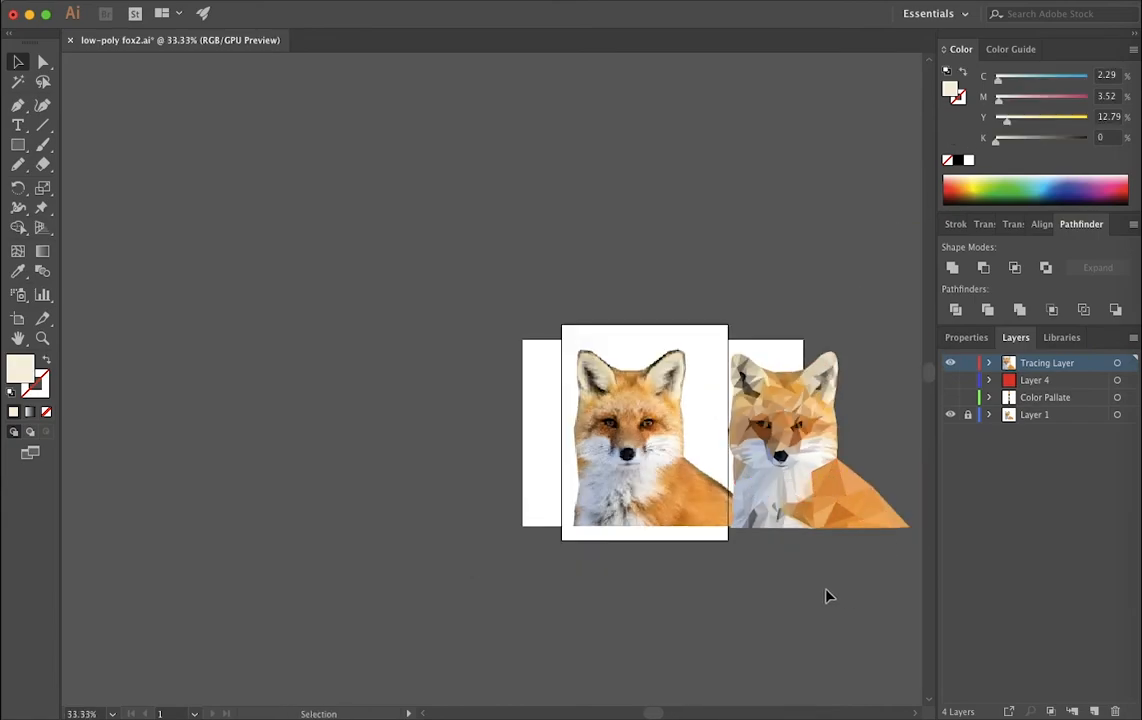
scroll(829, 584, "up", 1)
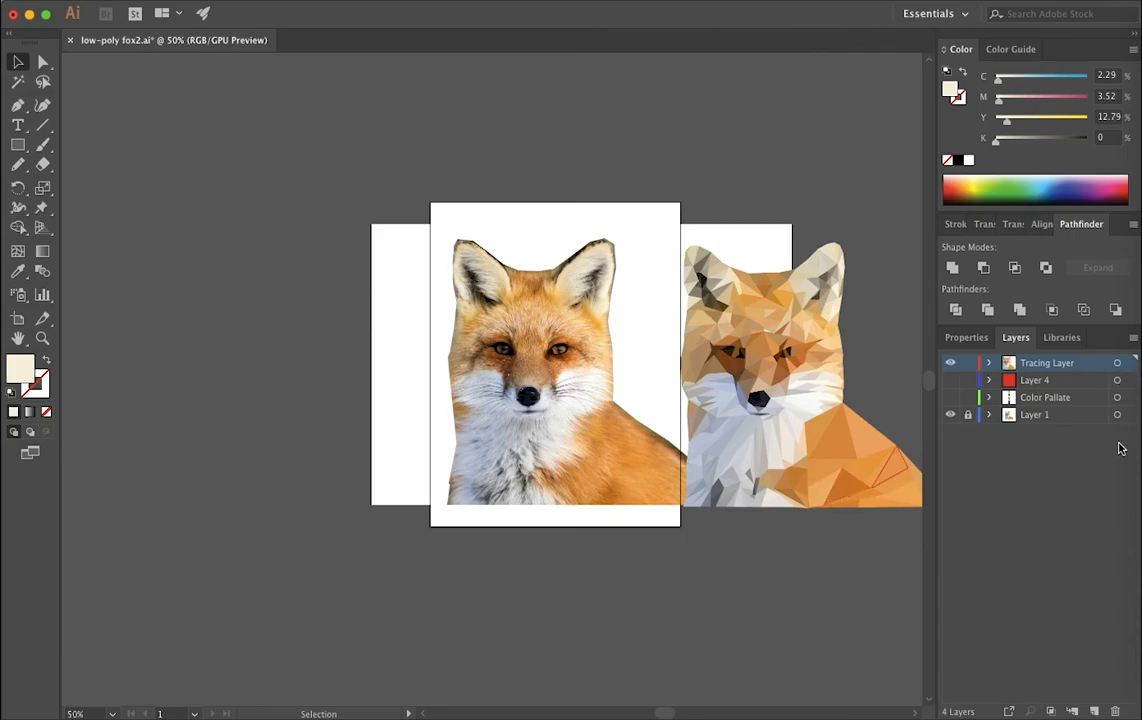
key("super+shift+5")
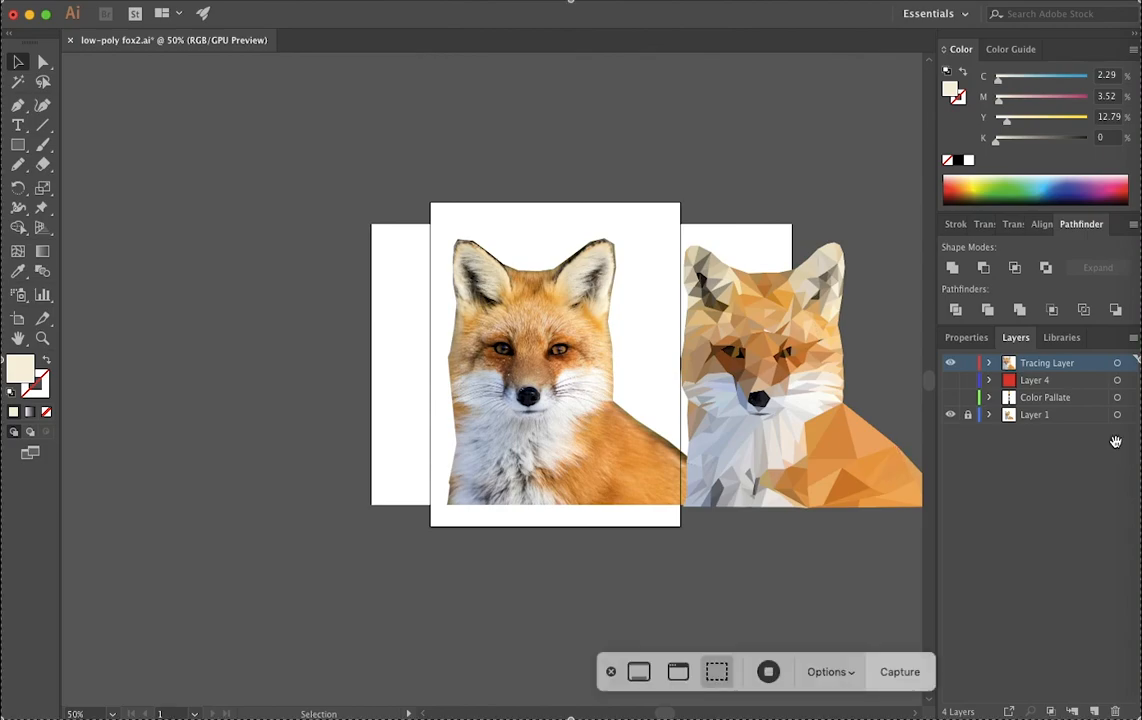